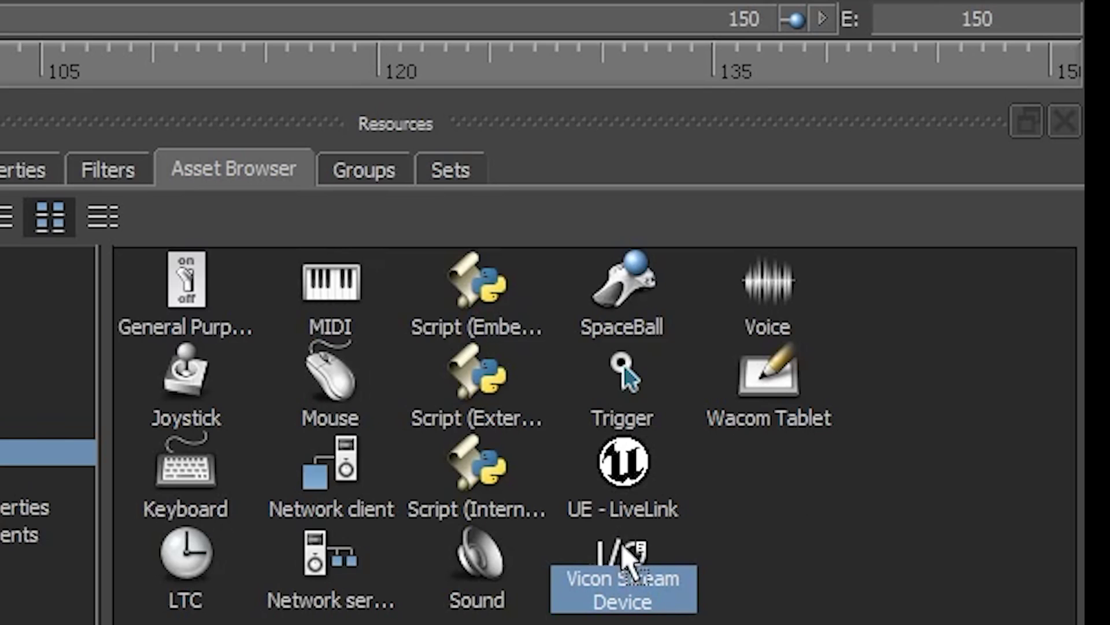
Step: Drag the Vicon Stream Device from the device templates into the scene
left_click_drag(616, 549, 105, 215)
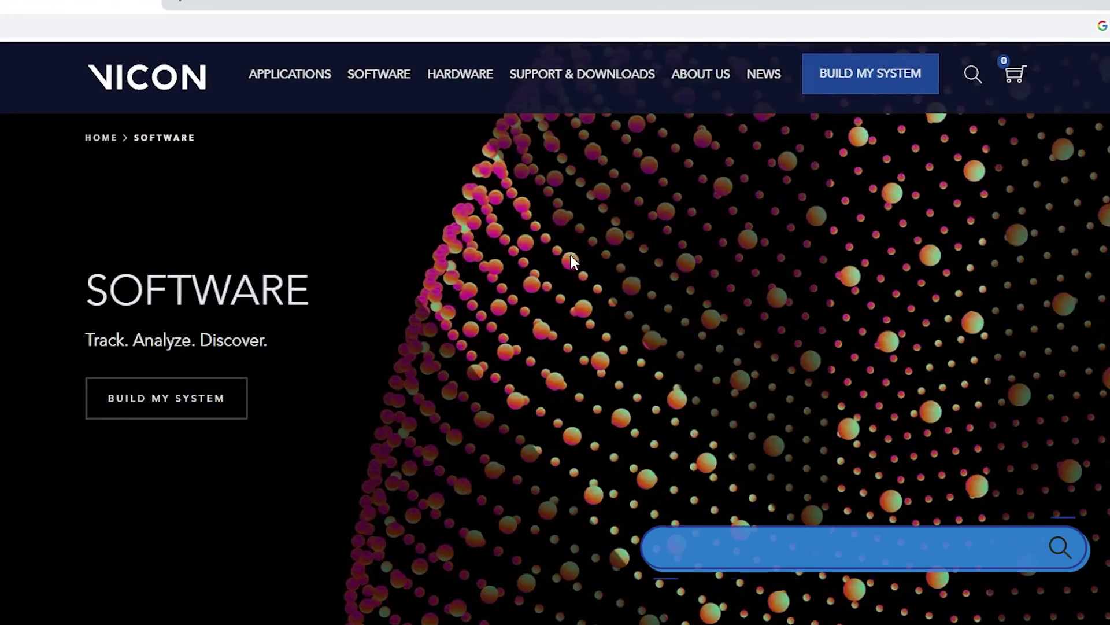
Step: Find the MotionBuilder 2022 StreamPlugin download and launch its .msi installer
scroll(570, 278, "down", 5)
scroll(569, 298, "down", 20)
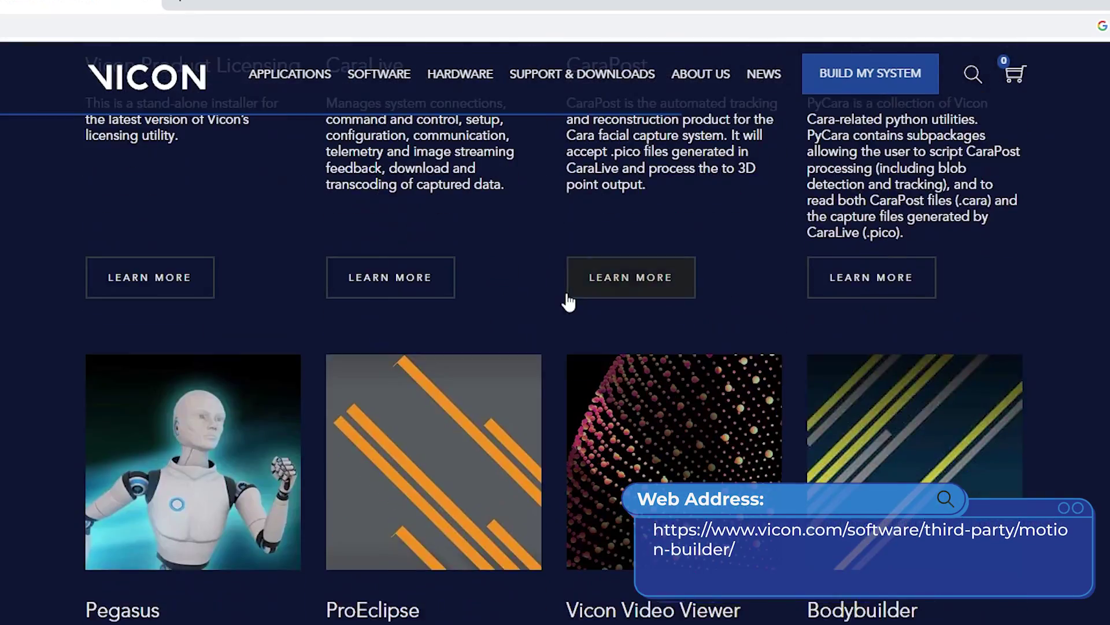
scroll(571, 325, "down", 10)
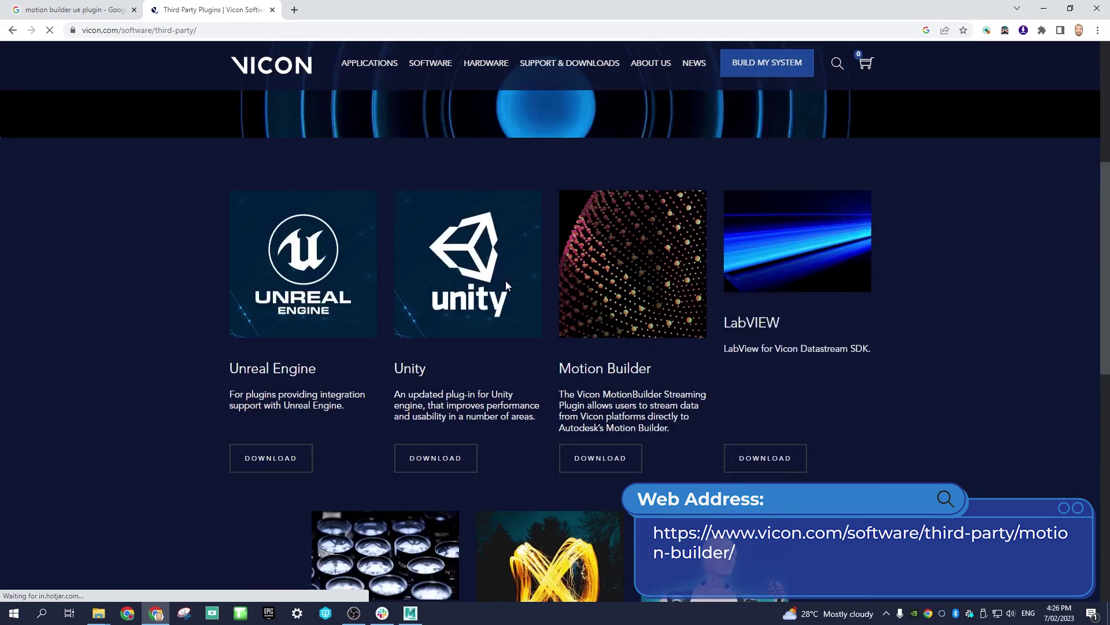
scroll(606, 215, "down", 2)
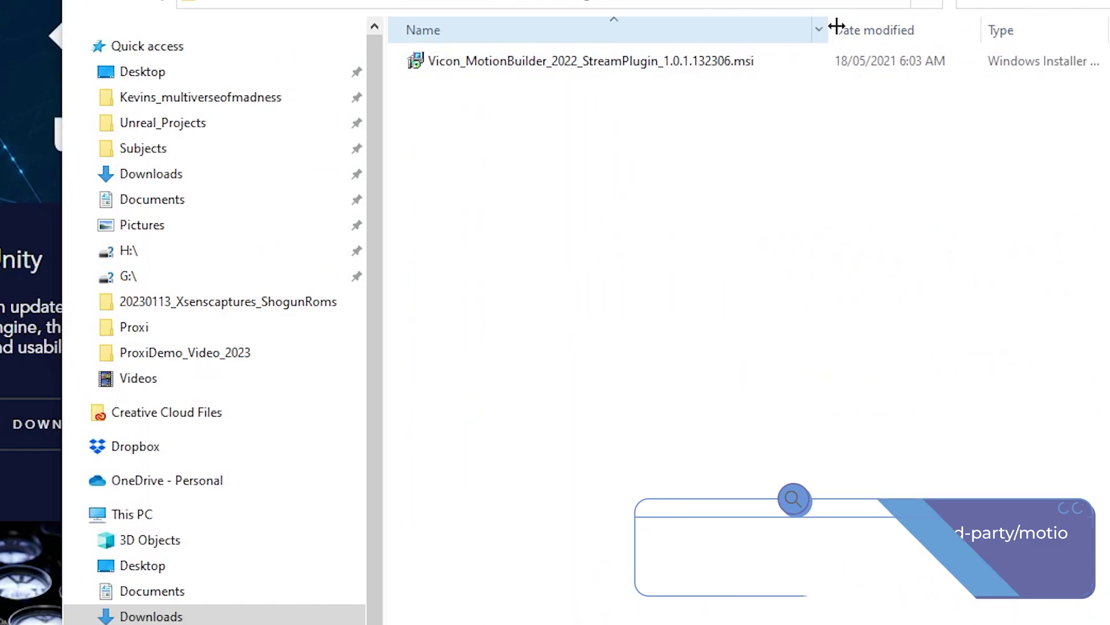
double_click(650, 61)
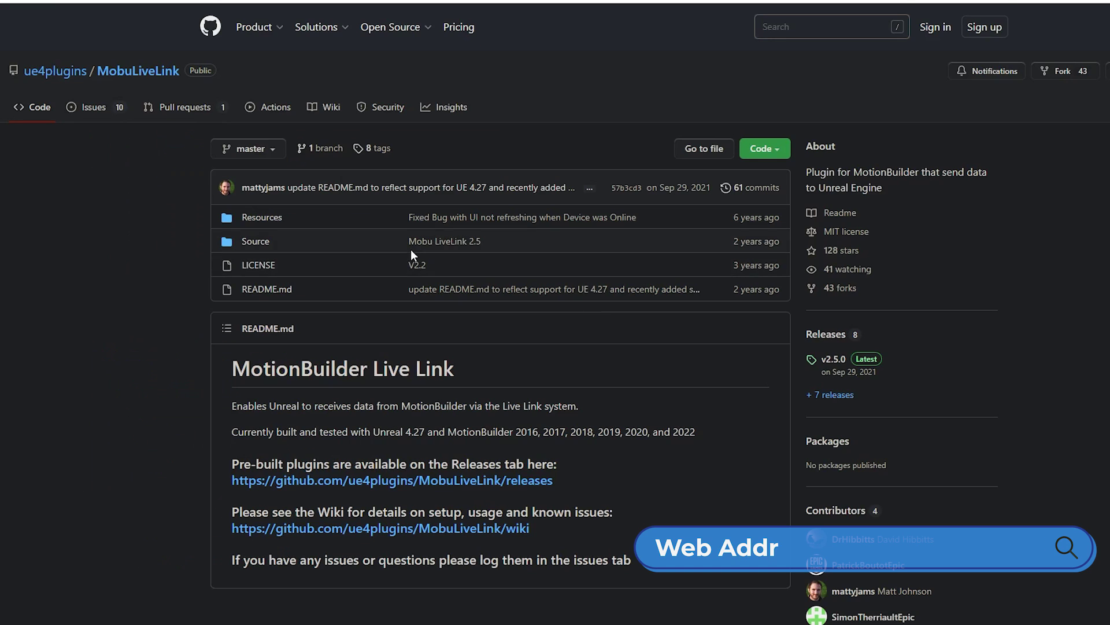
Step: Select all three plugin files in MobuLiveLink\Binaries\2022
scroll(370, 335, "down", 1)
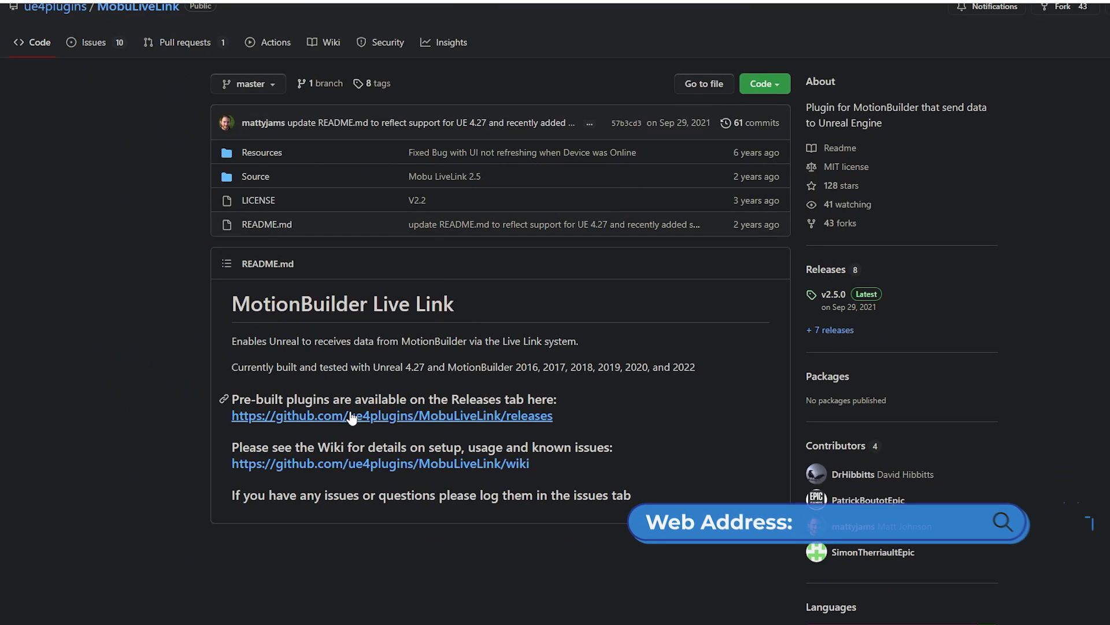
left_click(341, 415)
scroll(399, 497, "down", 1)
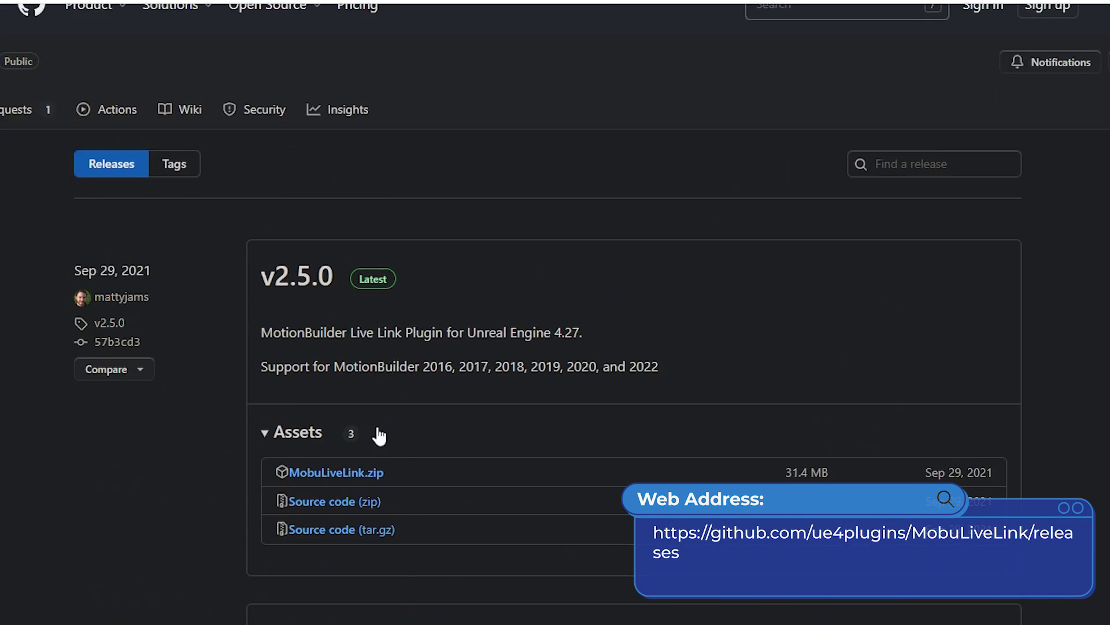
scroll(399, 393, "down", 2)
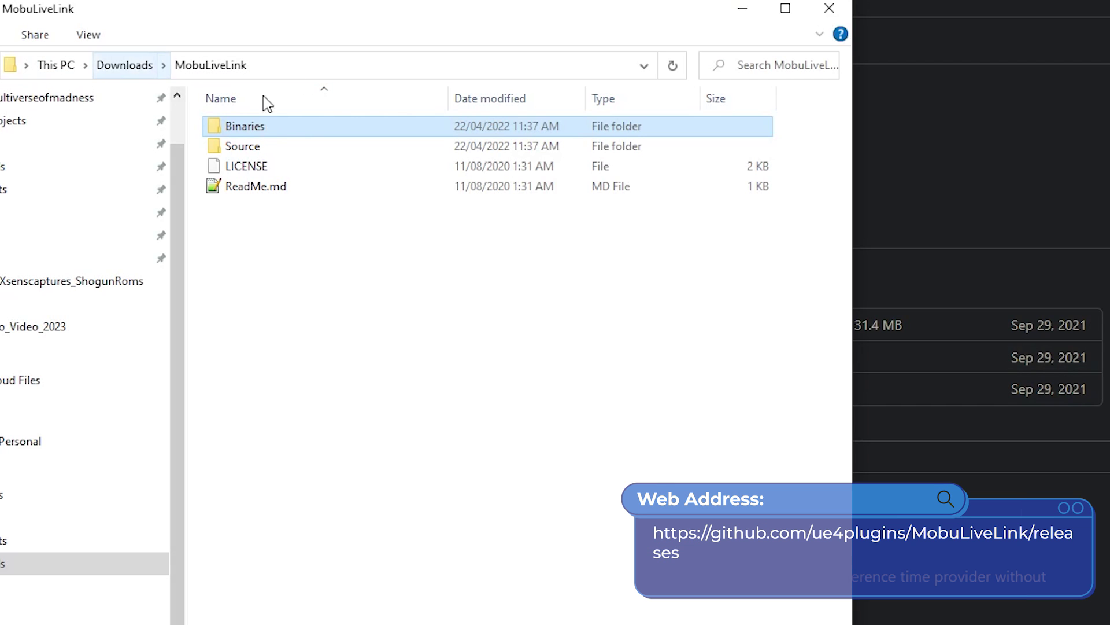
double_click(252, 128)
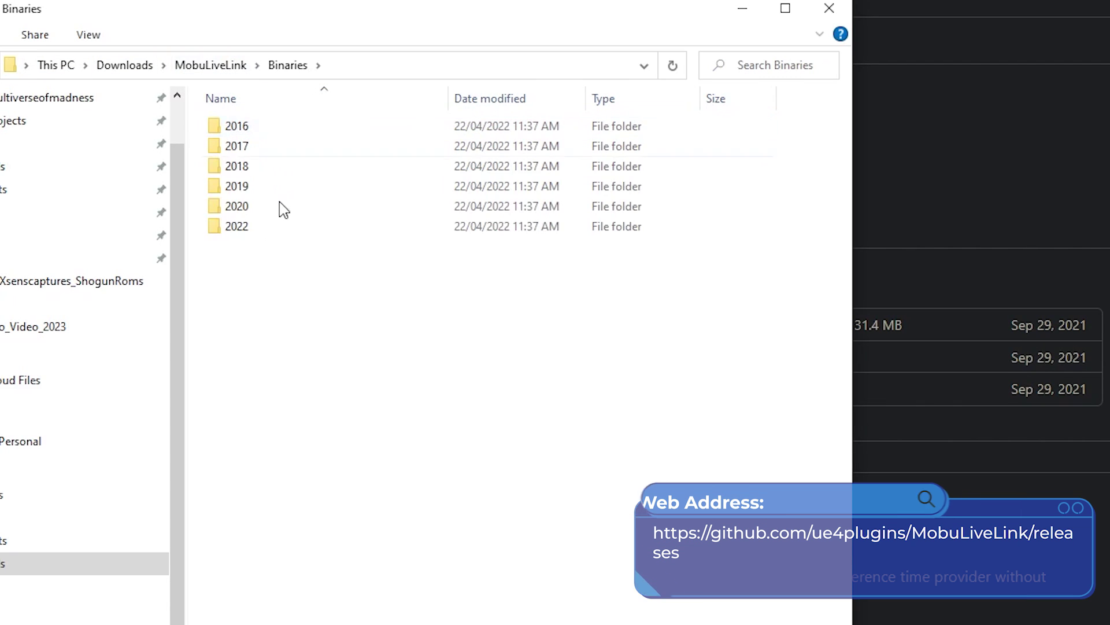
double_click(270, 227)
left_click_drag(626, 315, 261, 140)
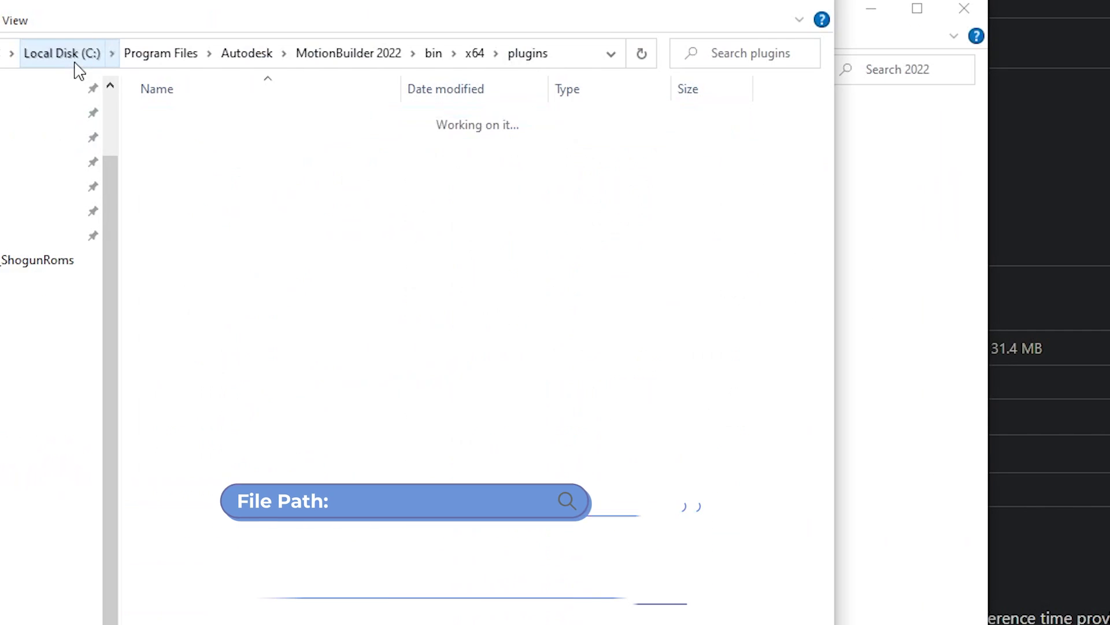
Step: Paste the files into C:\Program Files\Autodesk\MotionBuilder 2022\bin\x64\plugins
left_click(62, 53)
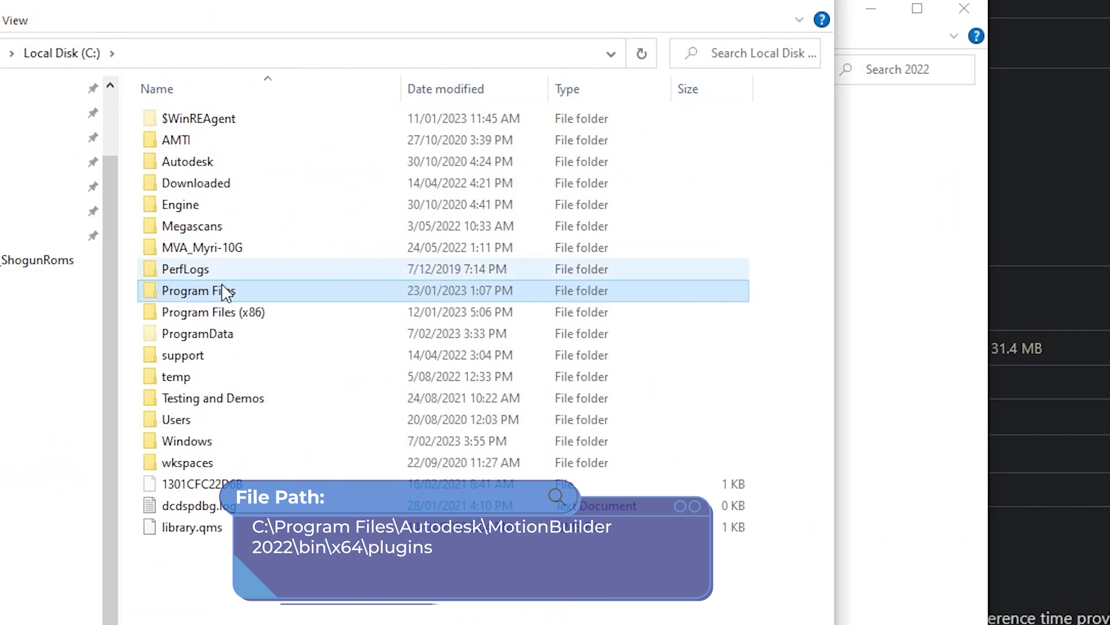
double_click(226, 287)
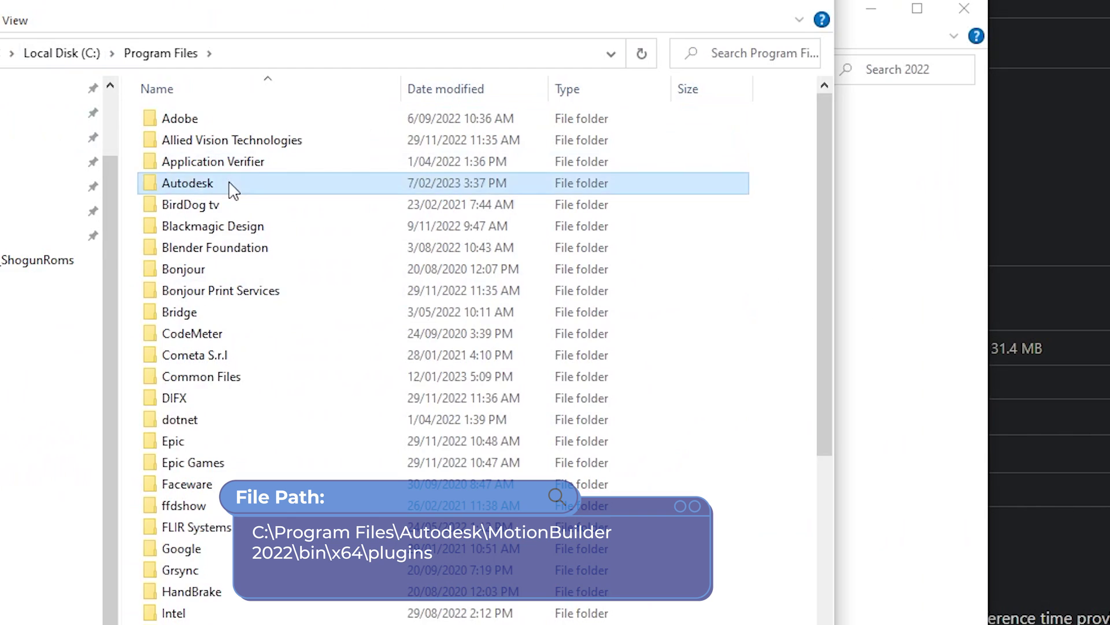
double_click(230, 185)
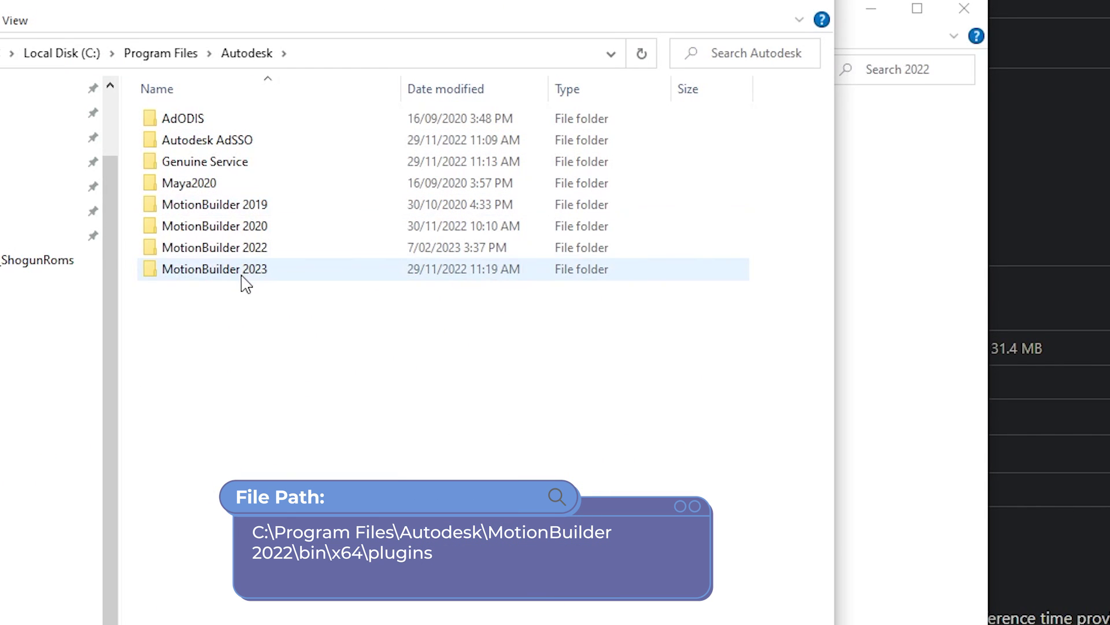
double_click(237, 249)
double_click(178, 119)
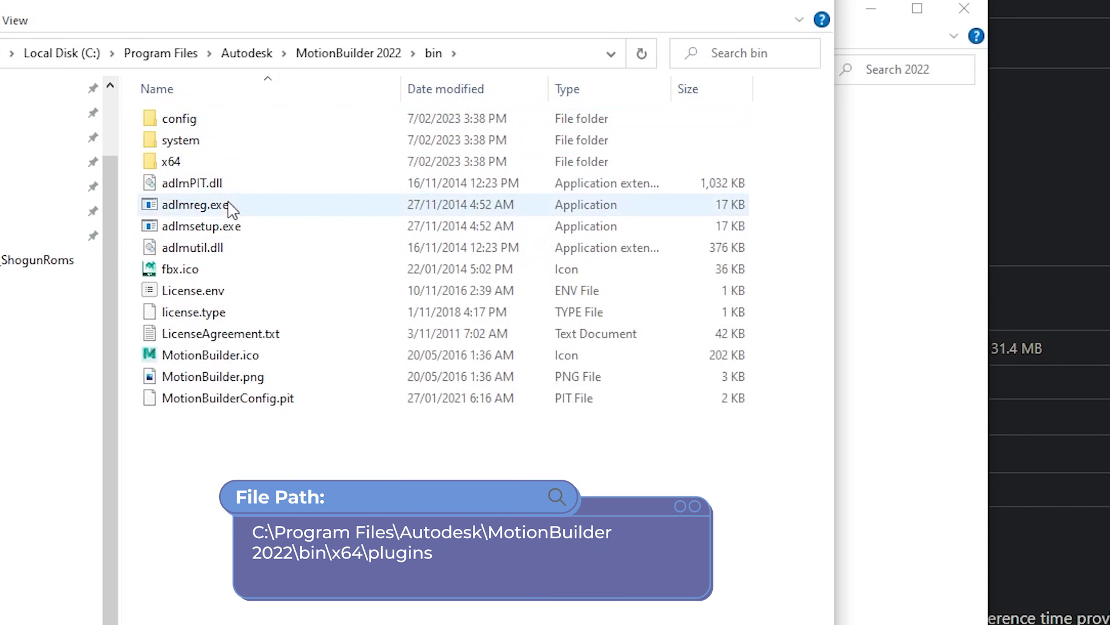
double_click(173, 162)
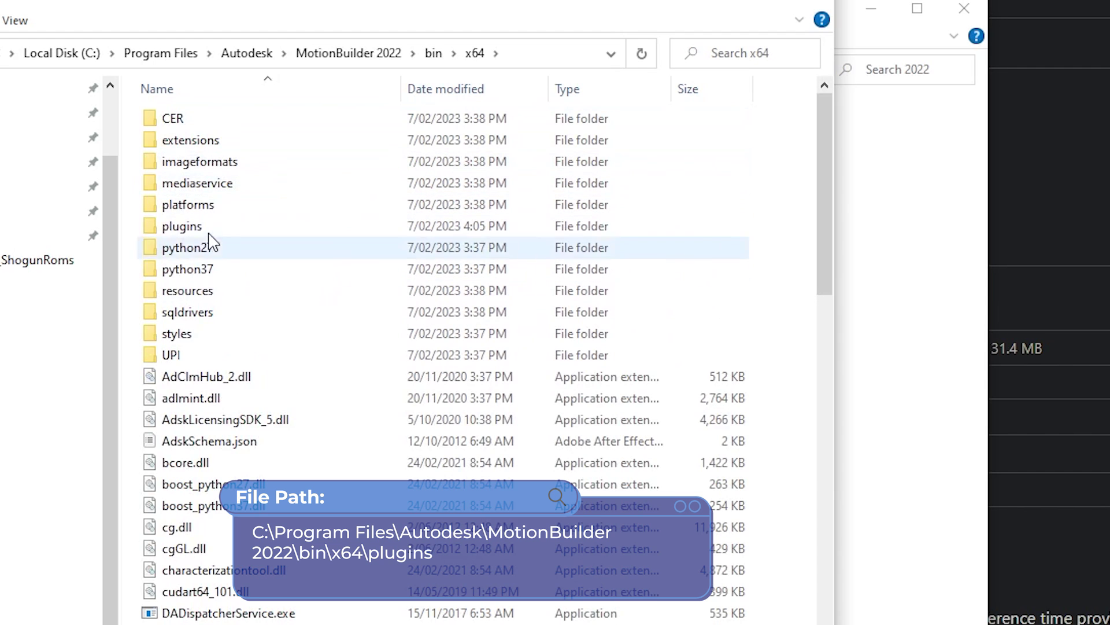
double_click(182, 226)
right_click(310, 248)
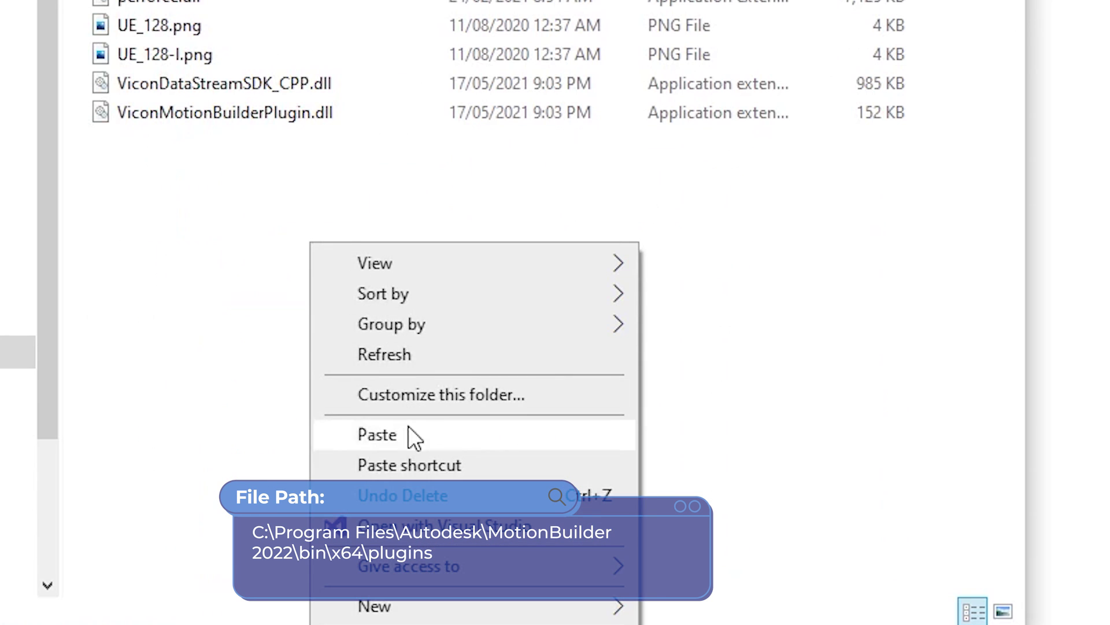
left_click(408, 430)
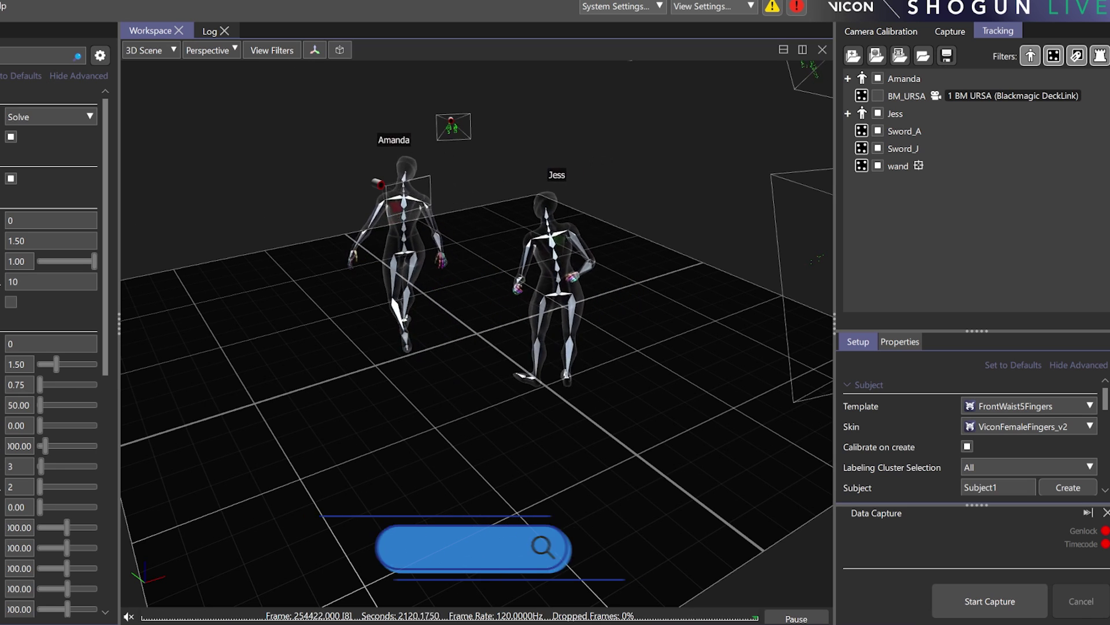
Step: Check the Vicon Virtual System stream, hide it, and orbit closer to the two skeletons
key("alt+Tab")
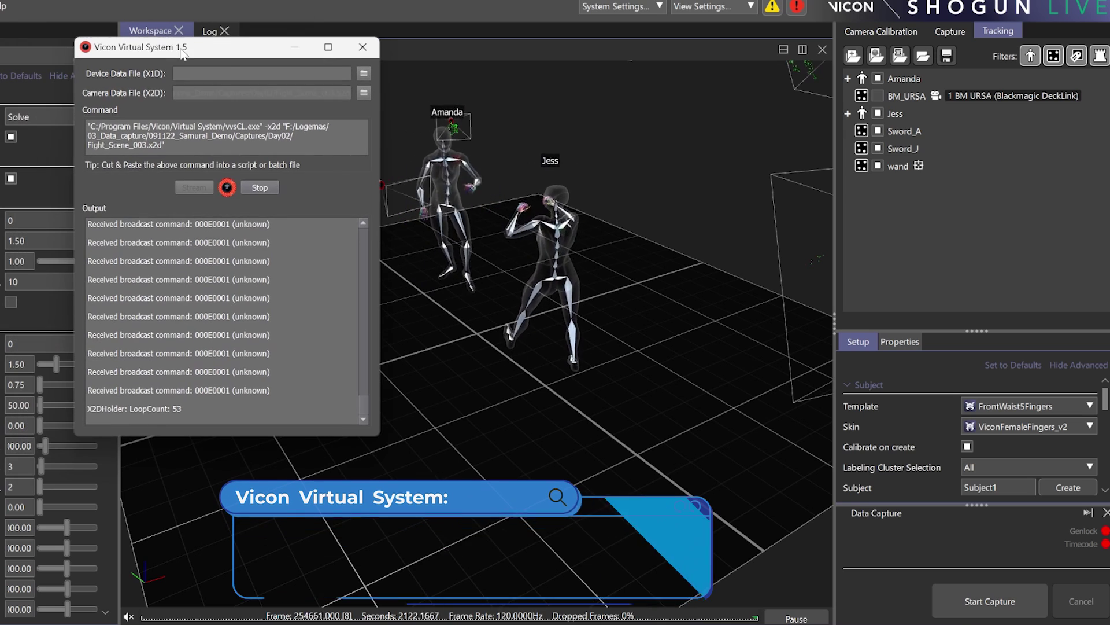
left_click(362, 47)
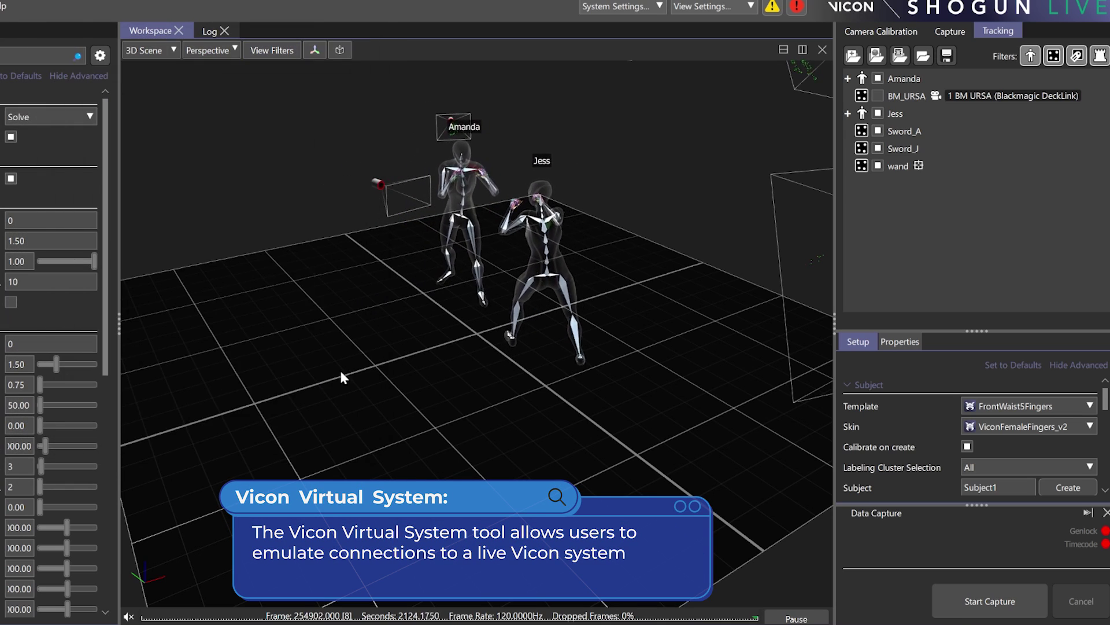
left_click_drag(338, 369, 384, 266)
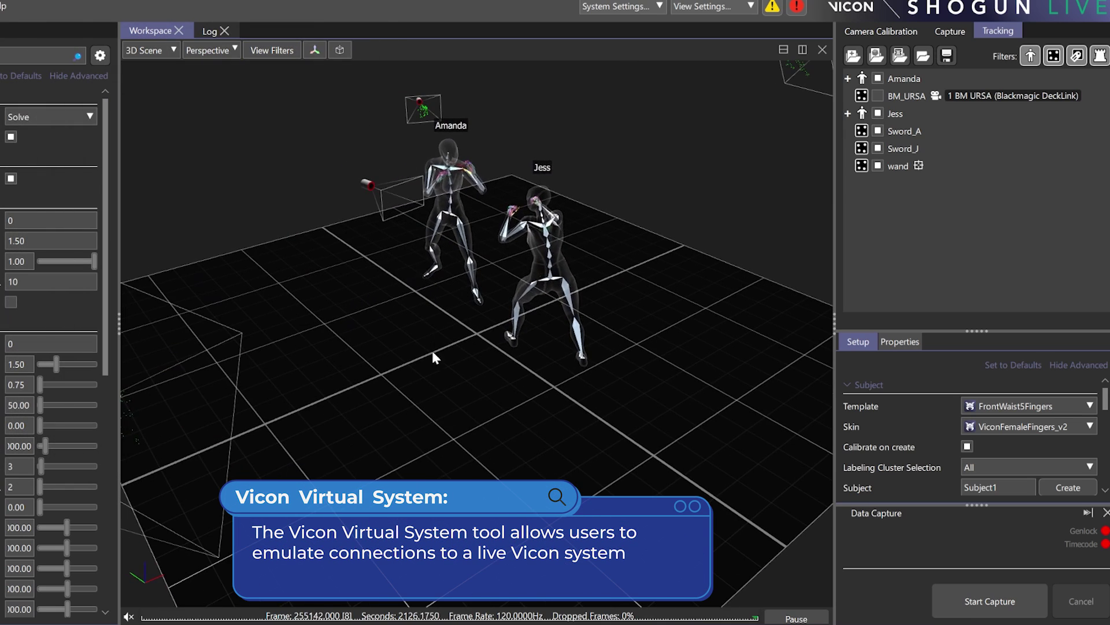
left_click_drag(432, 351, 413, 327)
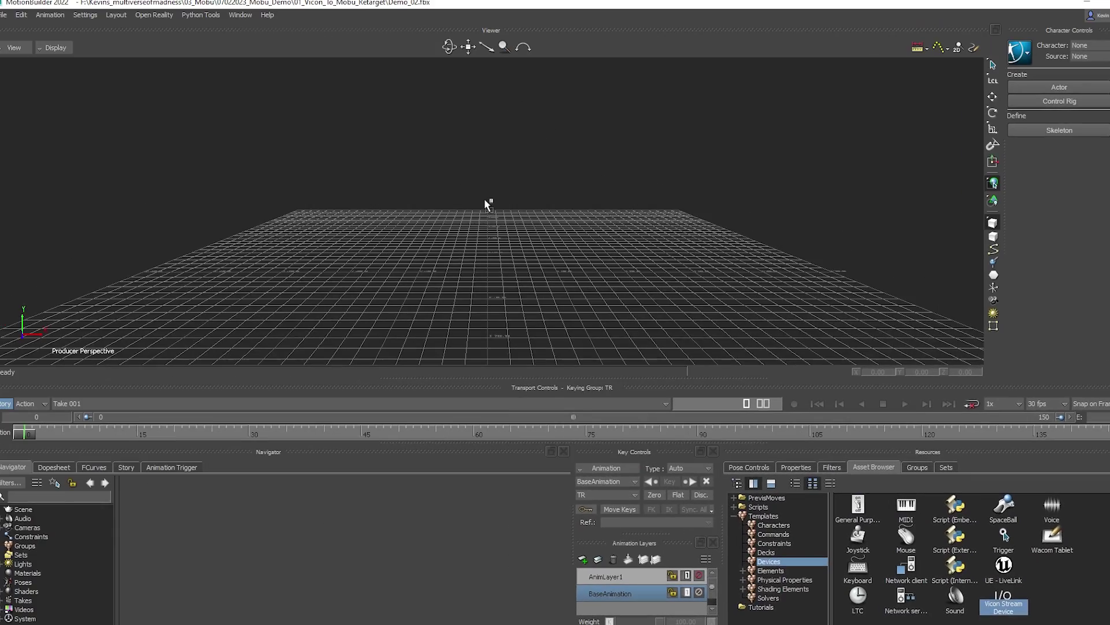
Step: Add a Vicon Stream Device using server address 192.168.20.7 and port 801
left_click_drag(484, 199, 484, 199)
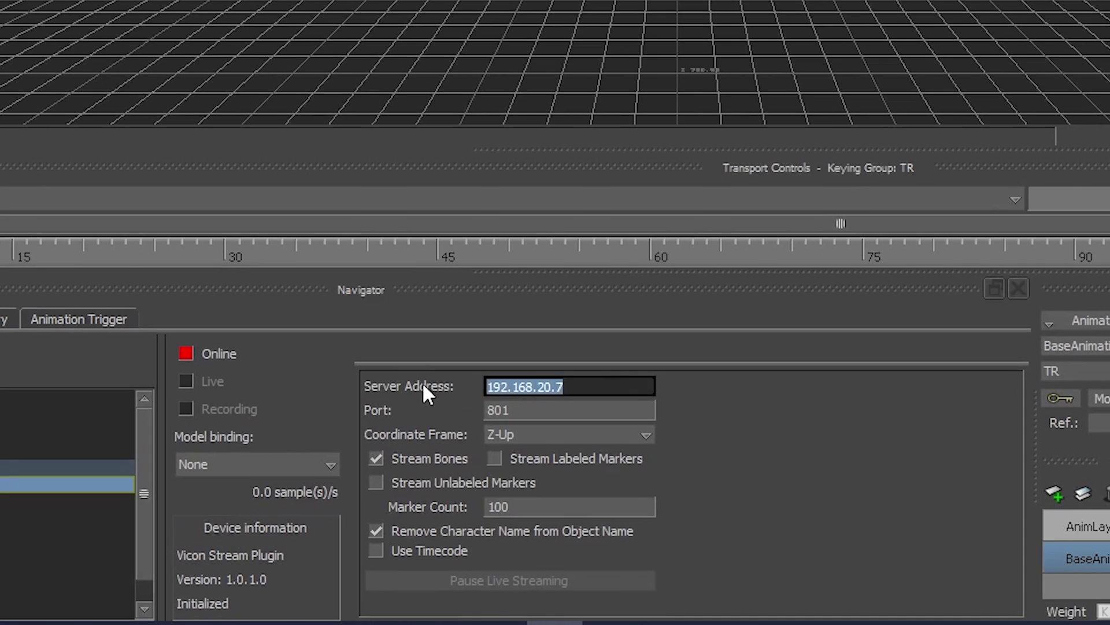
Step: Compare the device's server address with the IPv4 address 192.168.20.7
left_click(418, 383)
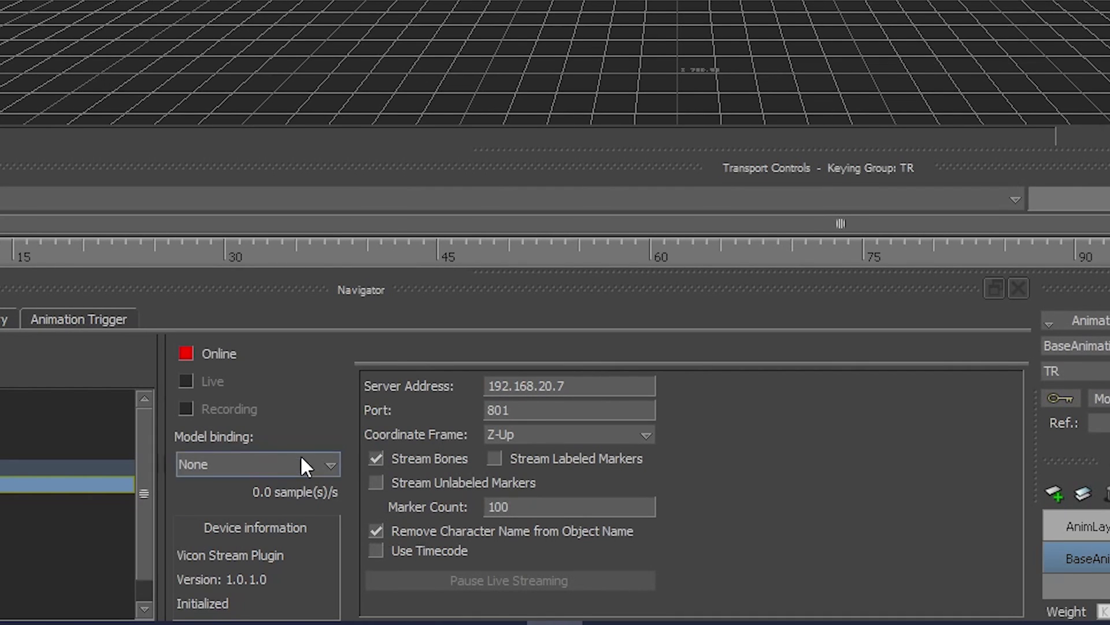
Step: Bind the stream to a new Vicon:Optical model, expand its root nodes, and set it Live
left_click(227, 463)
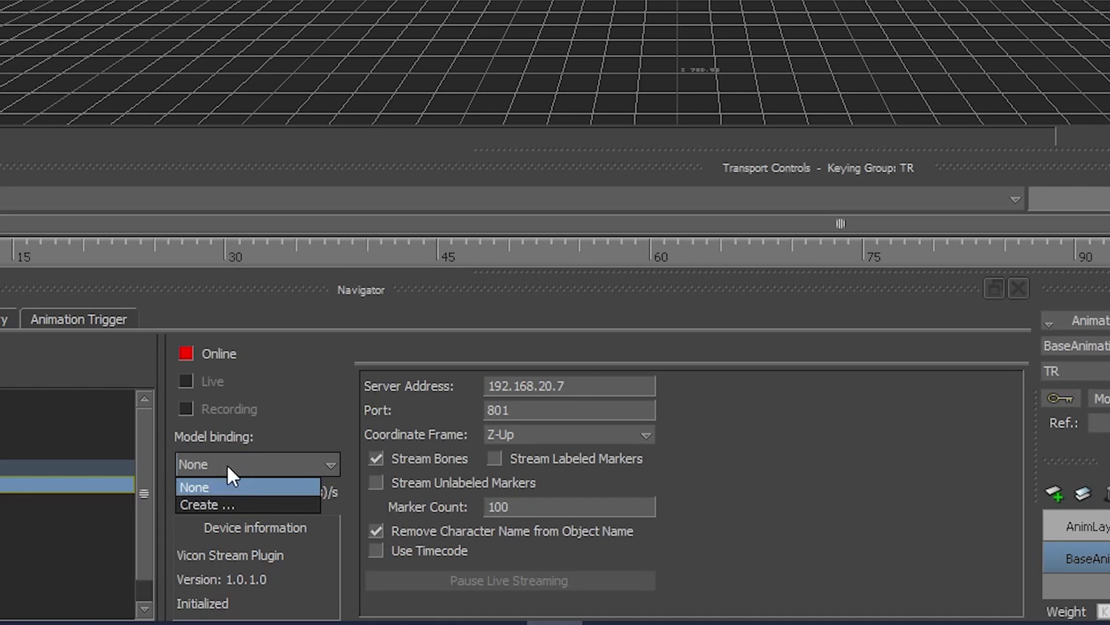
left_click(206, 504)
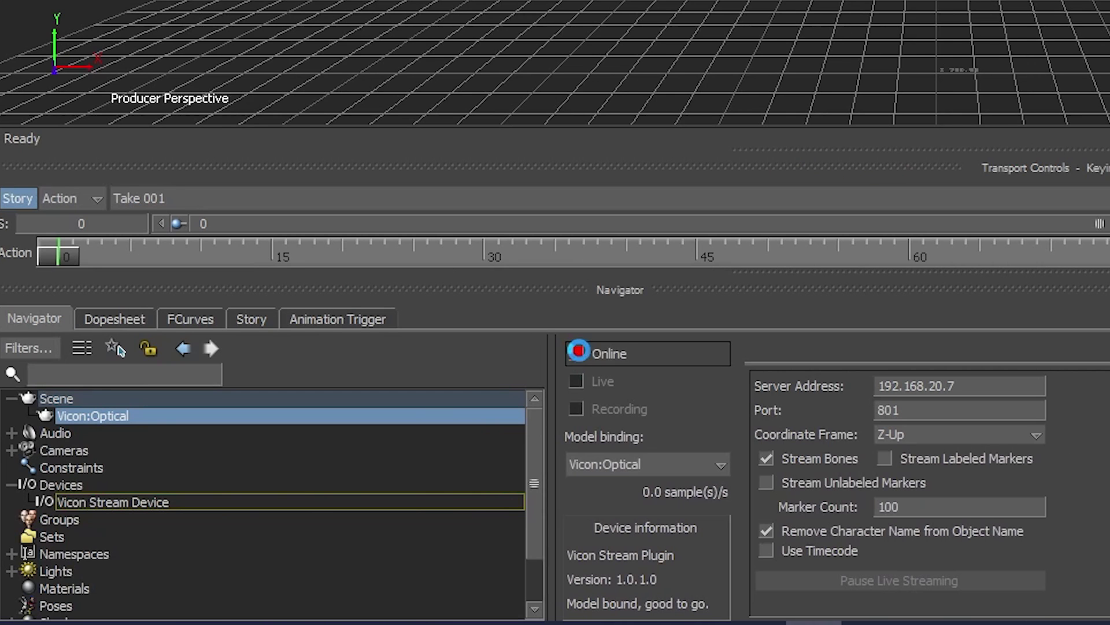
left_click(30, 416)
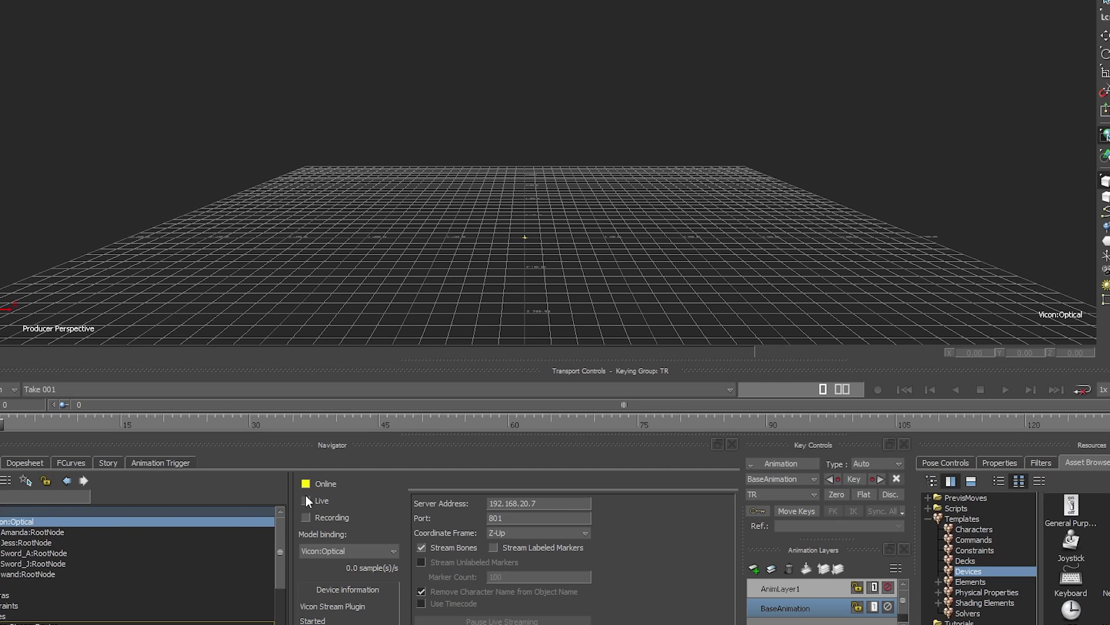
left_click(307, 502)
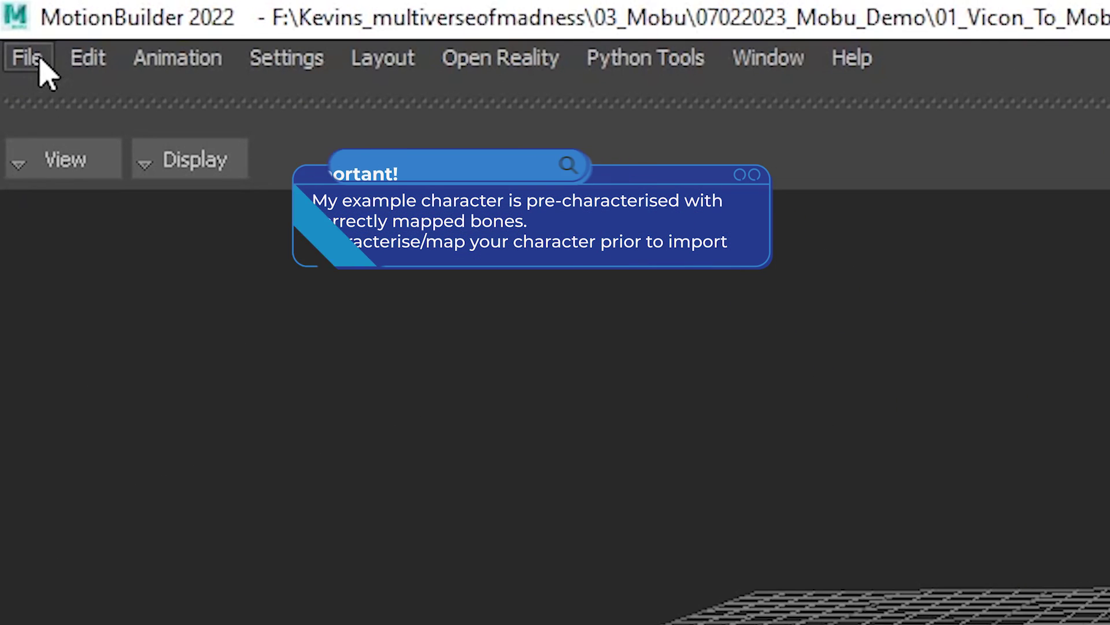
Step: Merge SK_Samurai_Remastered_japane.FBX into the scene under the new namespace Amanda_Samurai
left_click(7, 19)
left_click(115, 167)
left_click(265, 138)
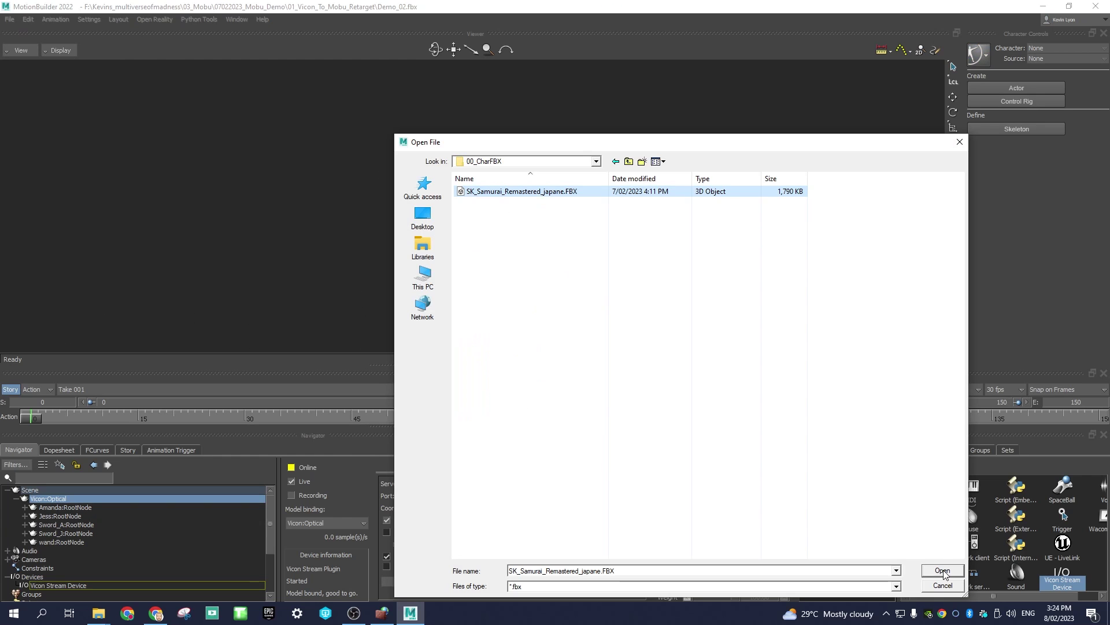
left_click(943, 571)
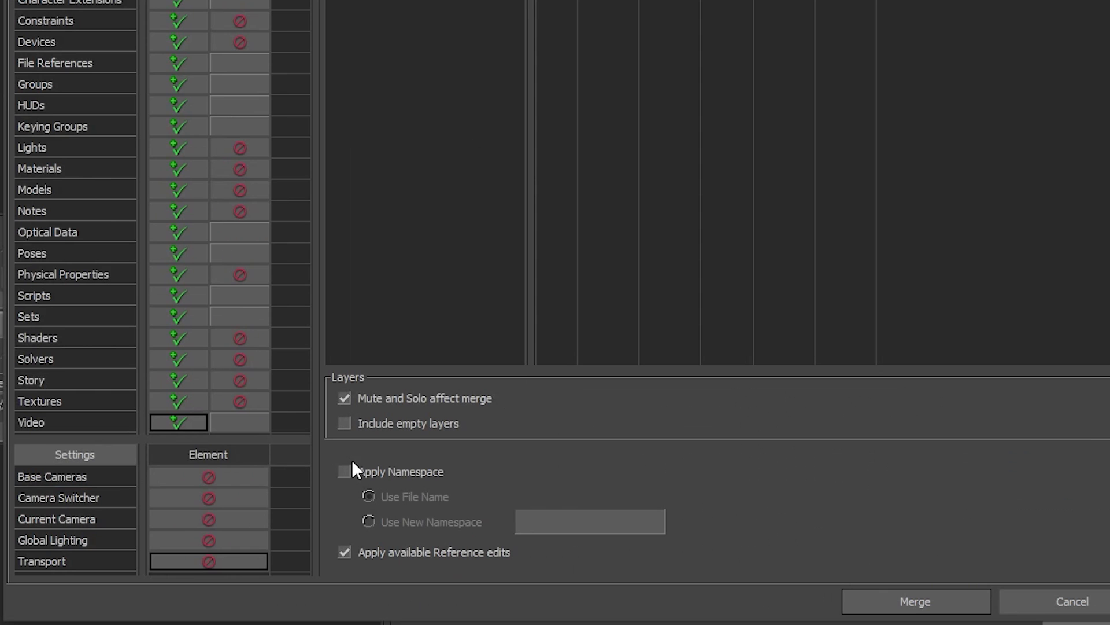
left_click(256, 501)
left_click(376, 521)
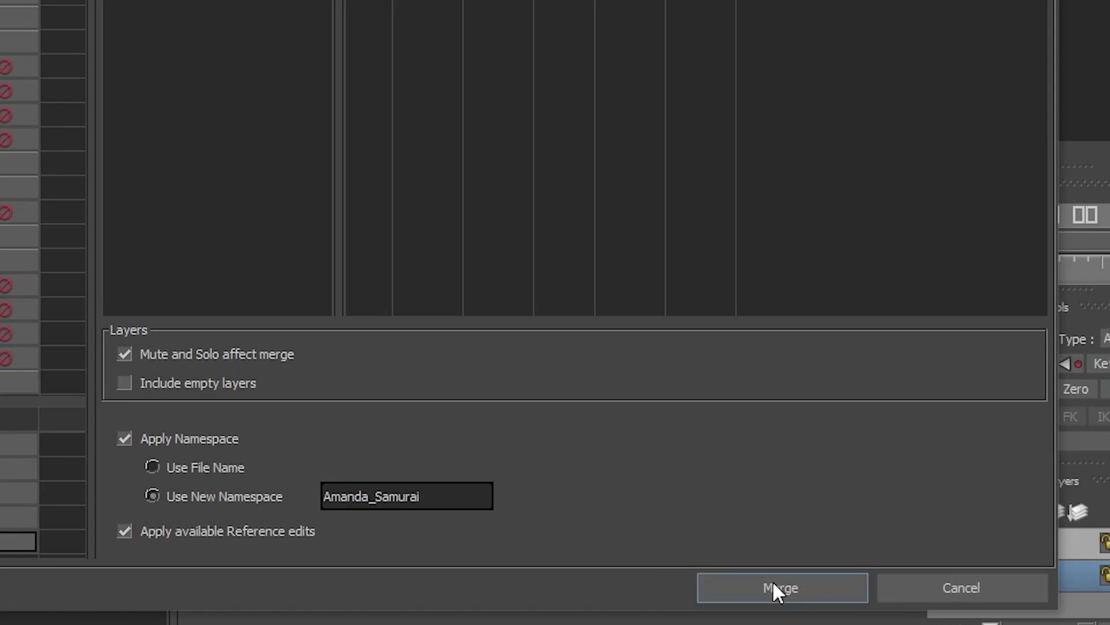
left_click(774, 586)
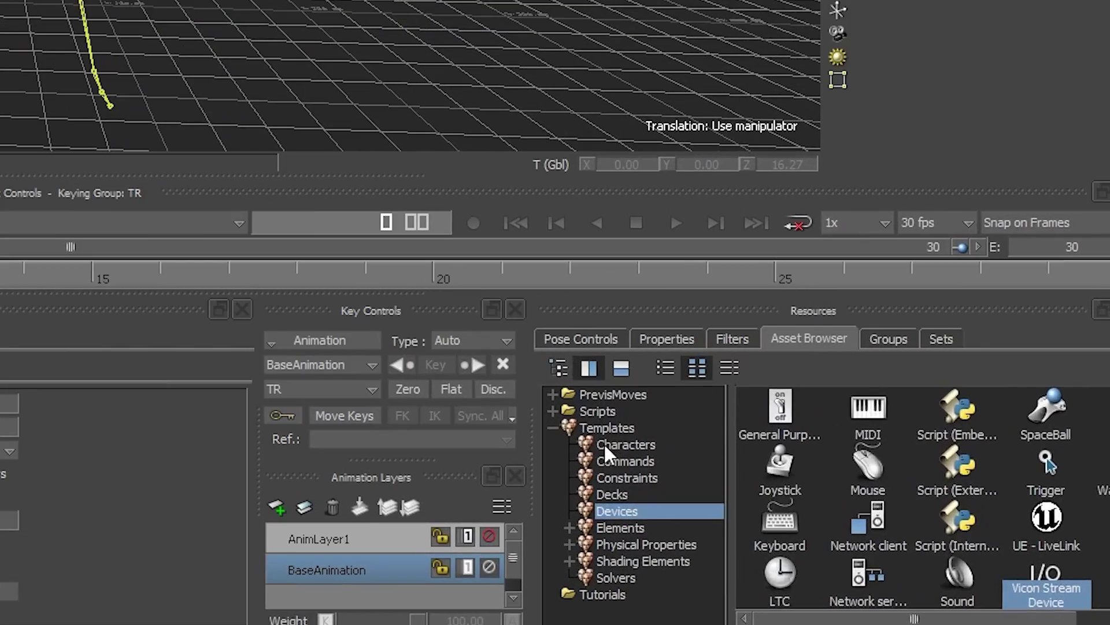
Step: Apply the Character template to the Vicon skeleton's hips and characterize it as Biped
left_click(827, 522)
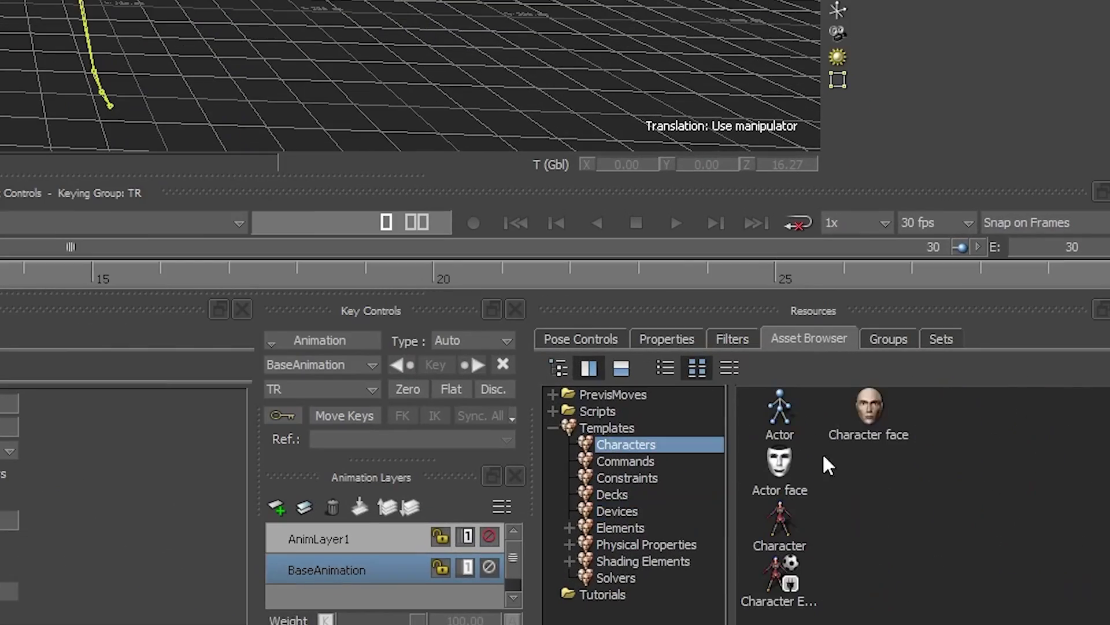
left_click(781, 529)
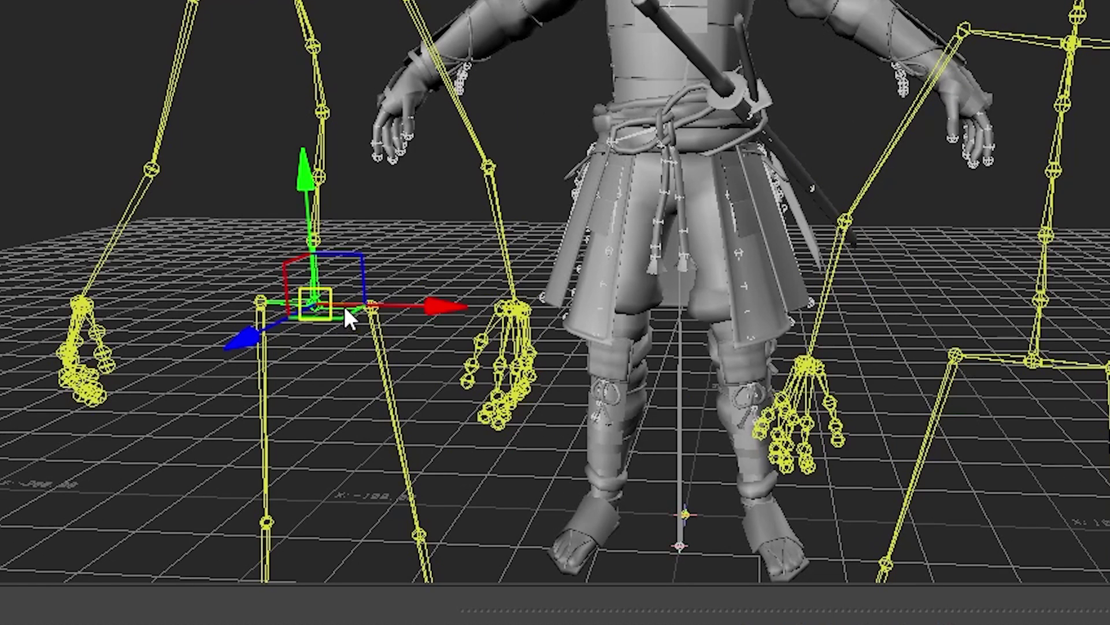
left_click_drag(345, 306, 345, 306)
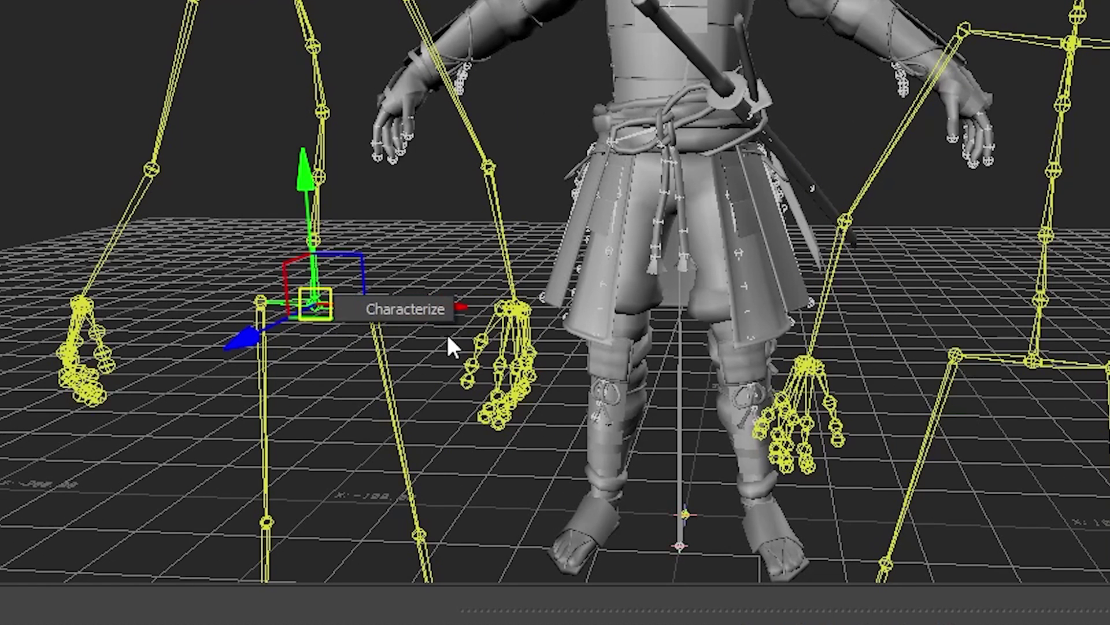
left_click(445, 319)
left_click(781, 564)
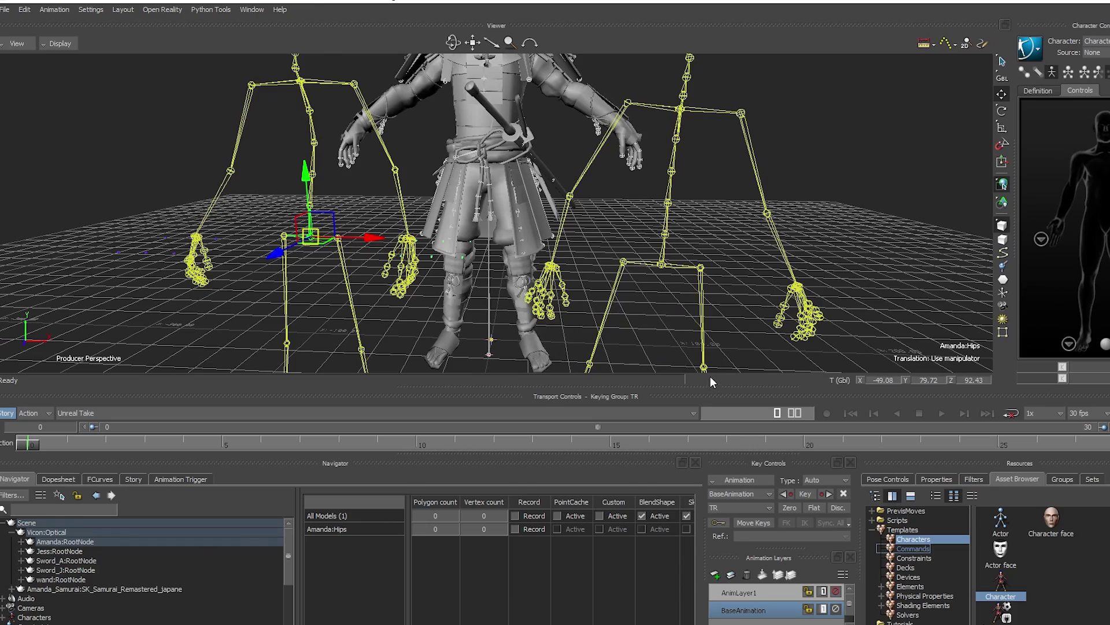
key("a")
scroll(74, 581, "down", 1)
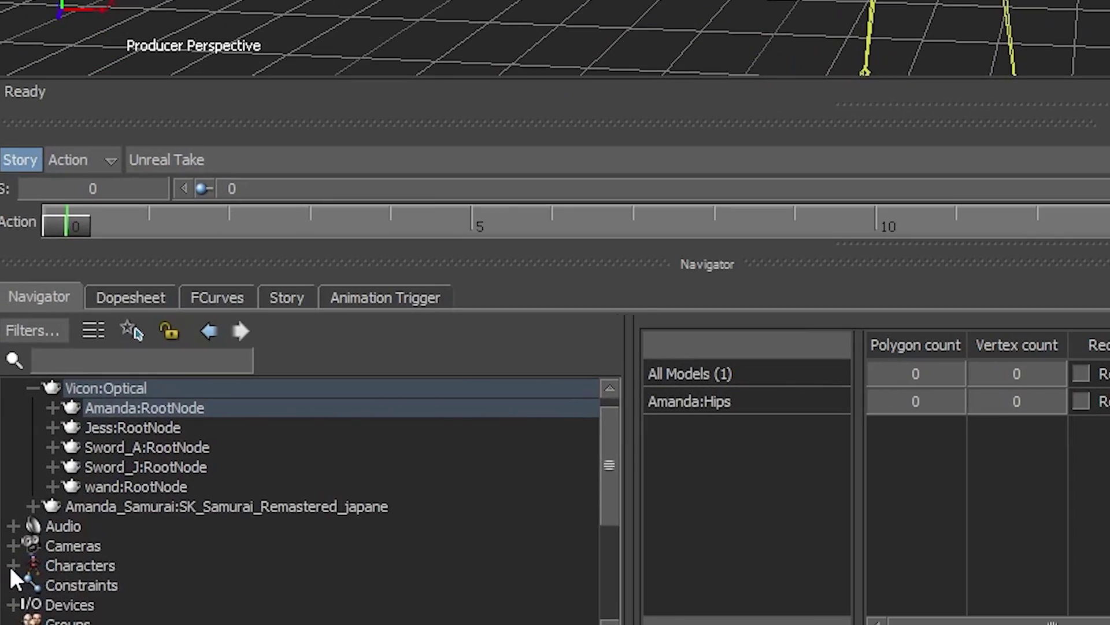
Step: Rename the new character to Amanda_Vicon
left_click(12, 565)
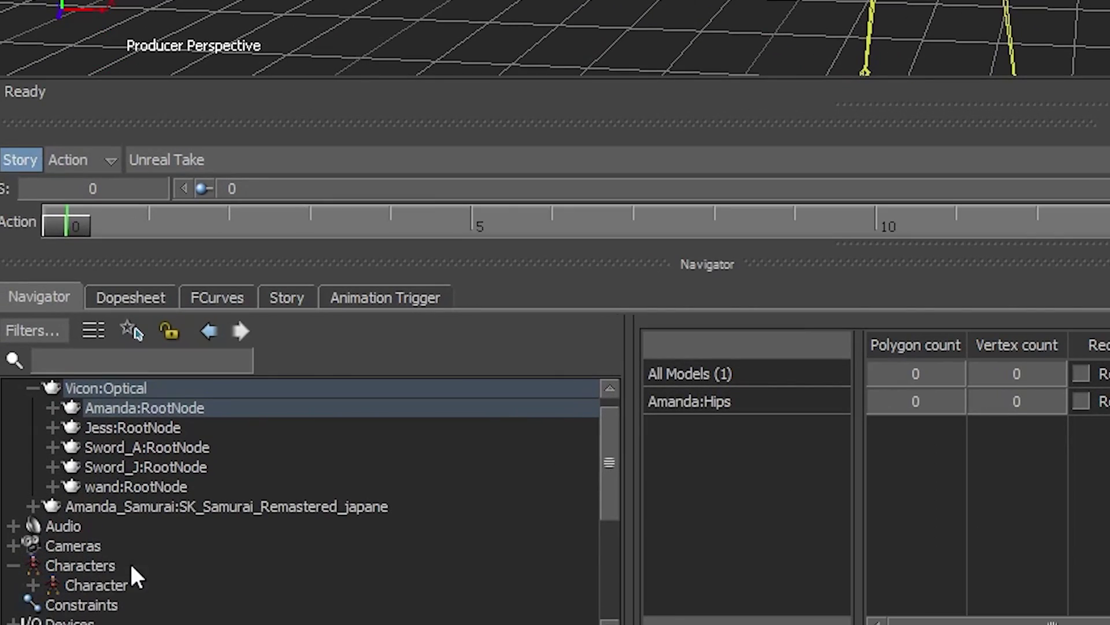
right_click(65, 584)
left_click(292, 437)
left_click_drag(630, 416, 844, 408)
type("Amanda_Vi")
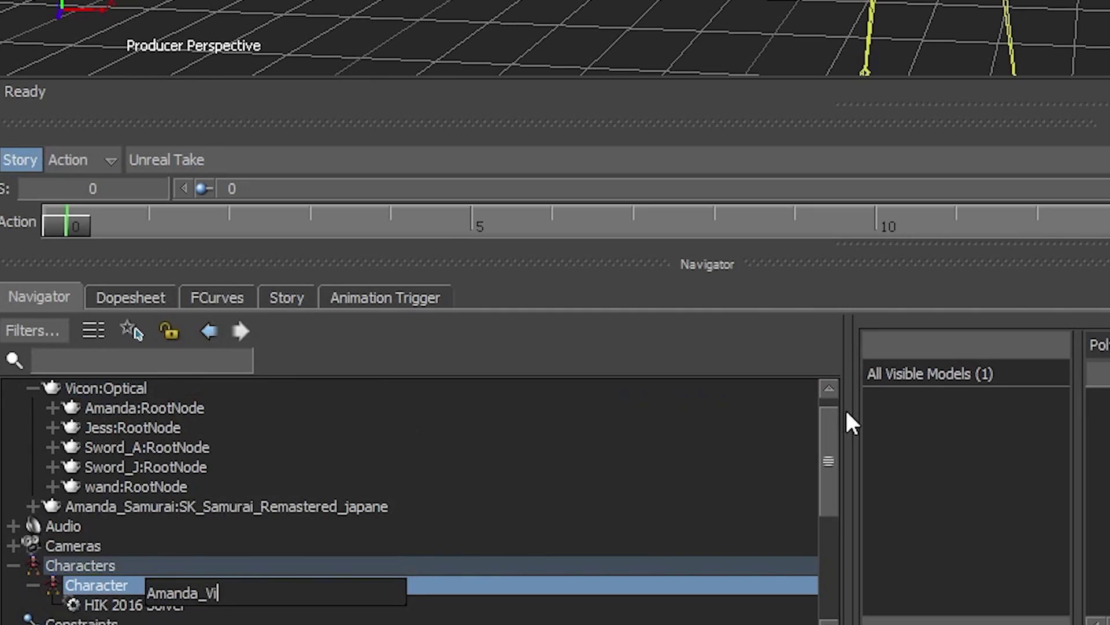
type("con")
key("Return")
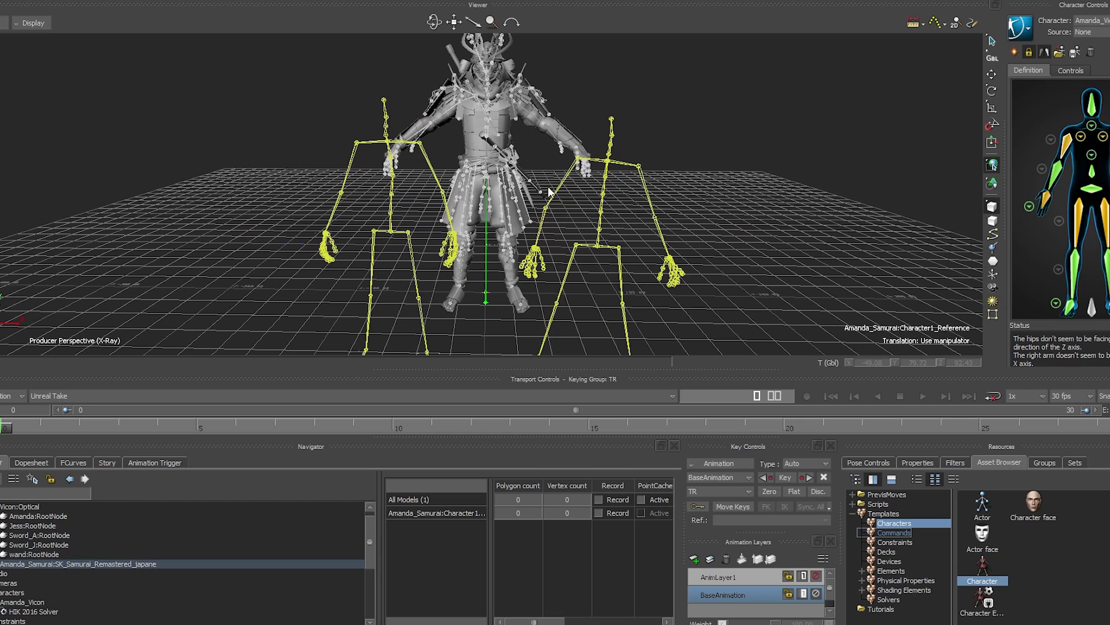
Step: Scale the samurai to 0.85 and move it into place beside the Vicon skeleton
key("s")
mouse_move(488, 269)
left_mouse_down("ctrl+shift")
mouse_move(521, 271)
mouse_move(501, 276)
left_mouse_up("ctrl+shift")
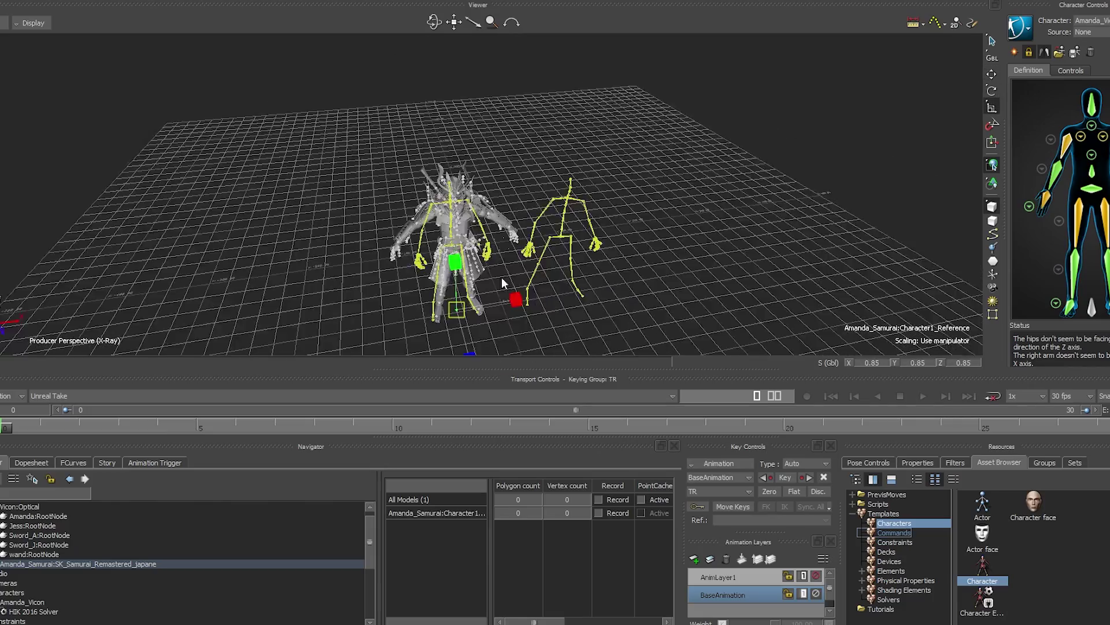
key("ctrl+4")
key("t")
left_click_drag(707, 293, 683, 272, "ctrl")
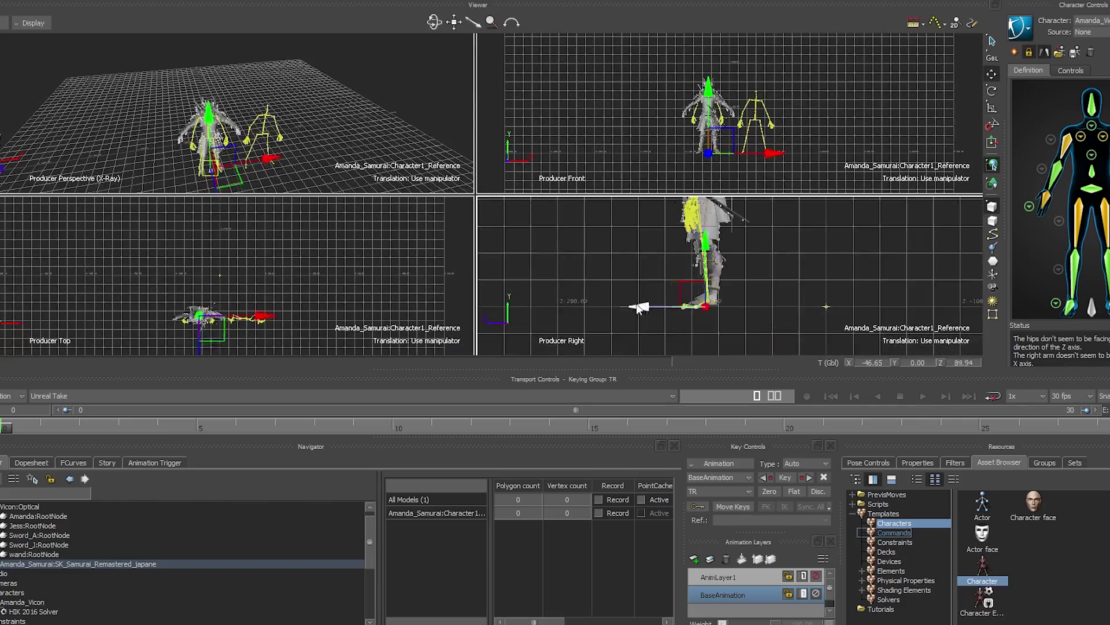
key("ctrl+1")
Step: Rotate the samurai's limbs, starting with the left upper leg, into a stance pose in X-ray
left_click_drag(324, 222, 185, 221, "ctrl")
key("r")
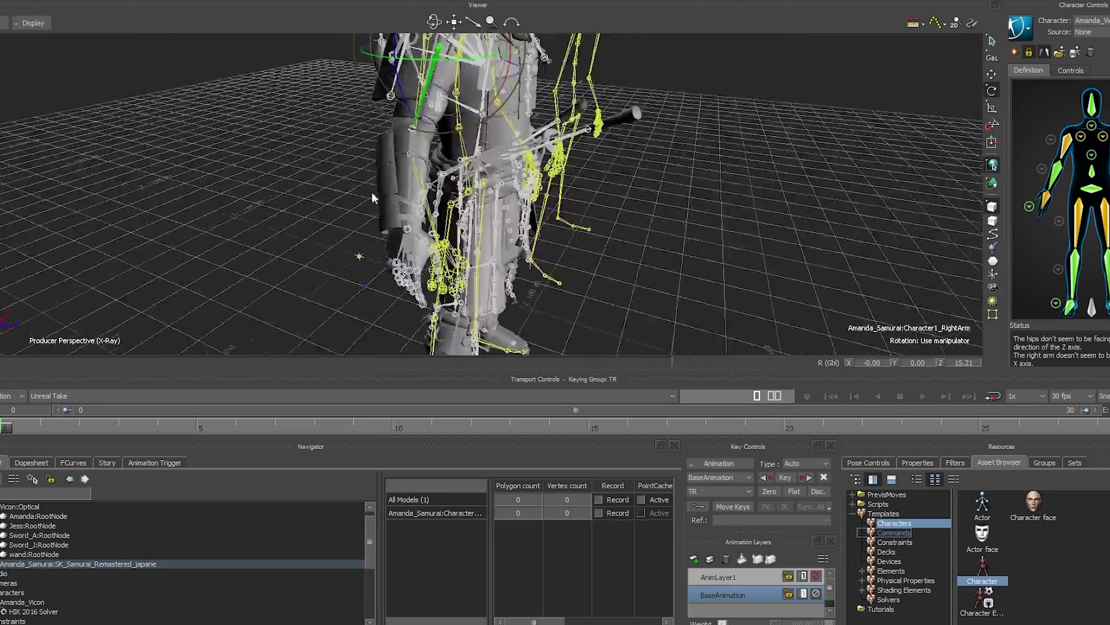
left_click_drag(373, 192, 439, 174, "ctrl+shift")
left_click(503, 220)
key("ctrl+a")
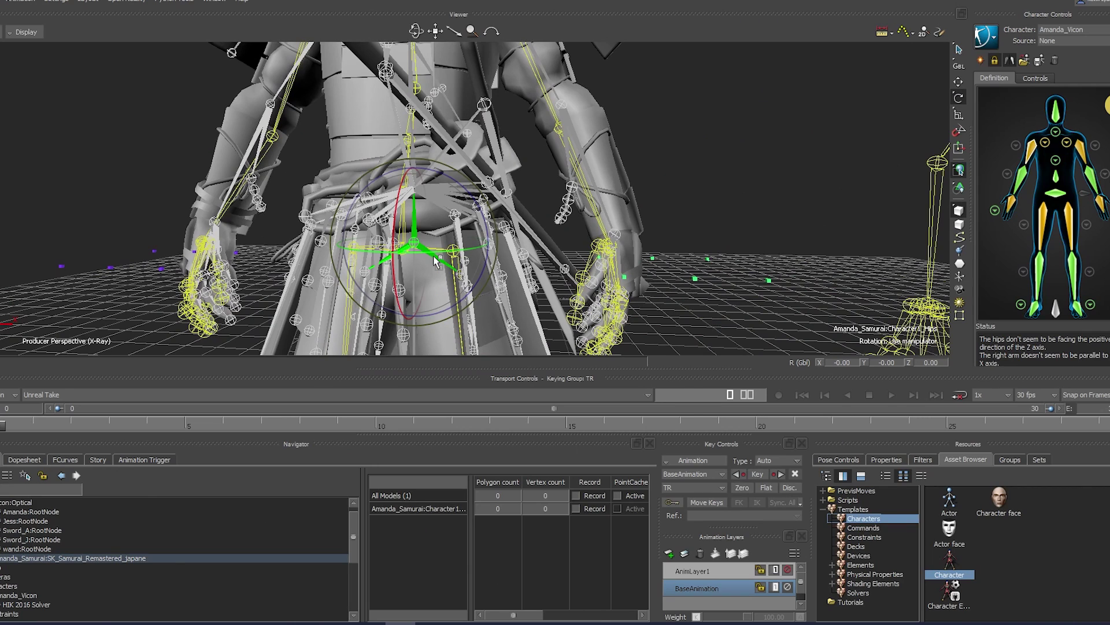
Step: Apply the Character template to the samurai's hips and characterize it as a biped
left_click_drag(436, 262, 470, 258)
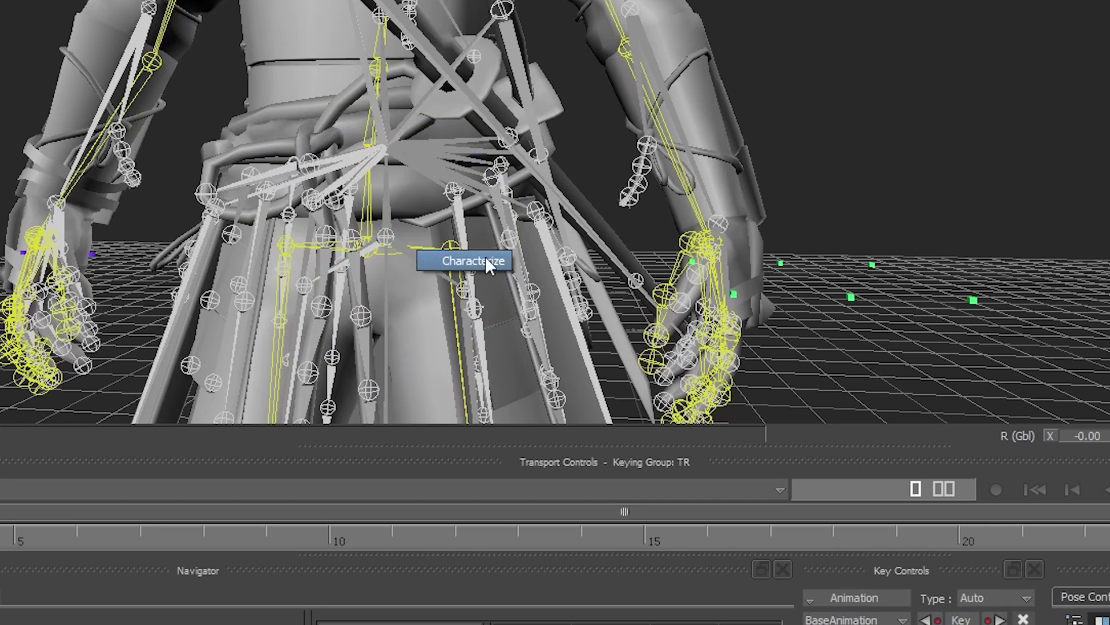
left_click(475, 261)
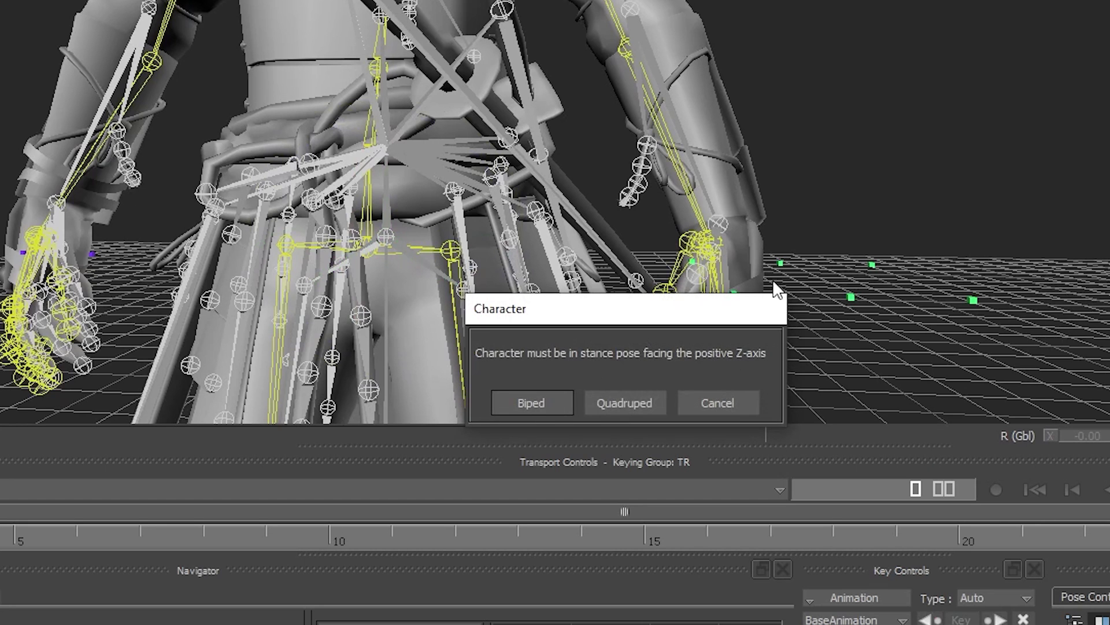
left_click(537, 400)
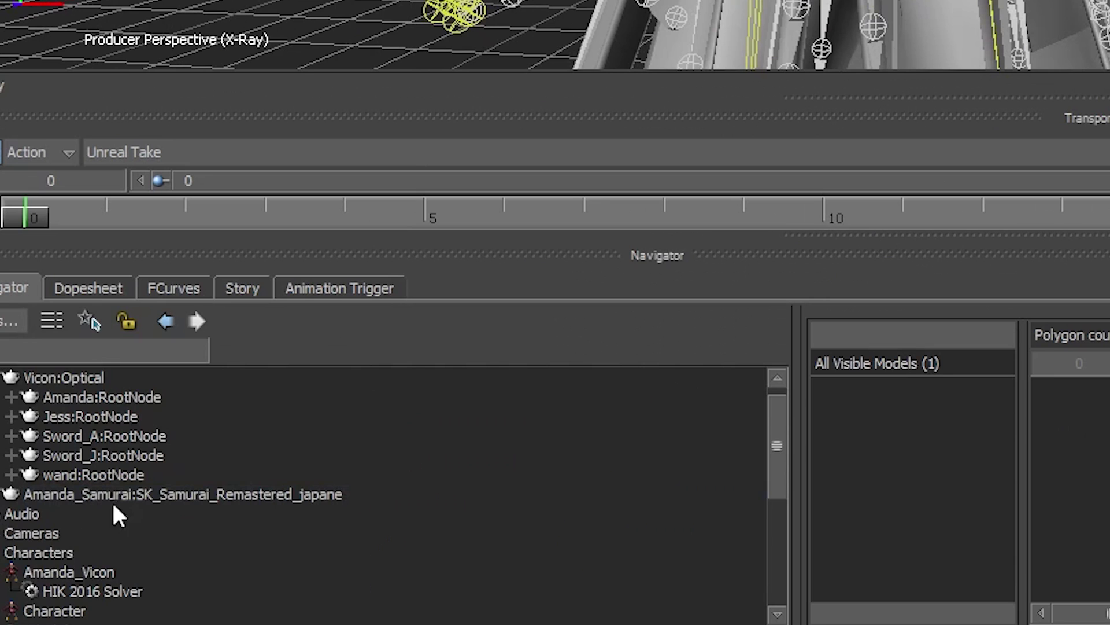
Step: Rename the samurai's new character to Amanda_Samurai
scroll(116, 512, "down", 3)
right_click(123, 435)
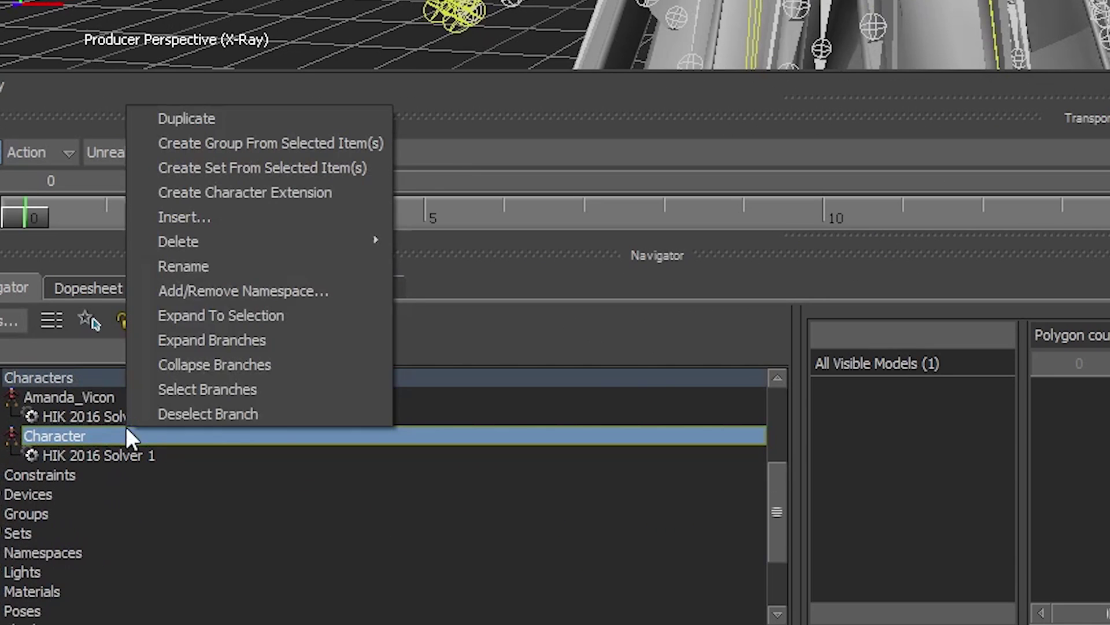
left_click(307, 265)
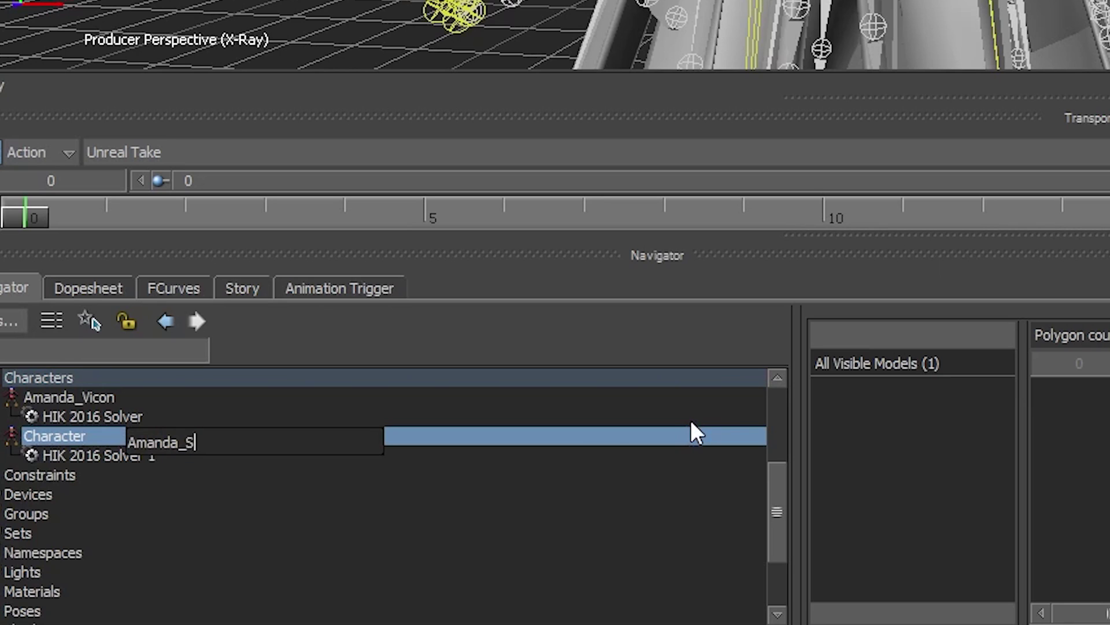
key("Return")
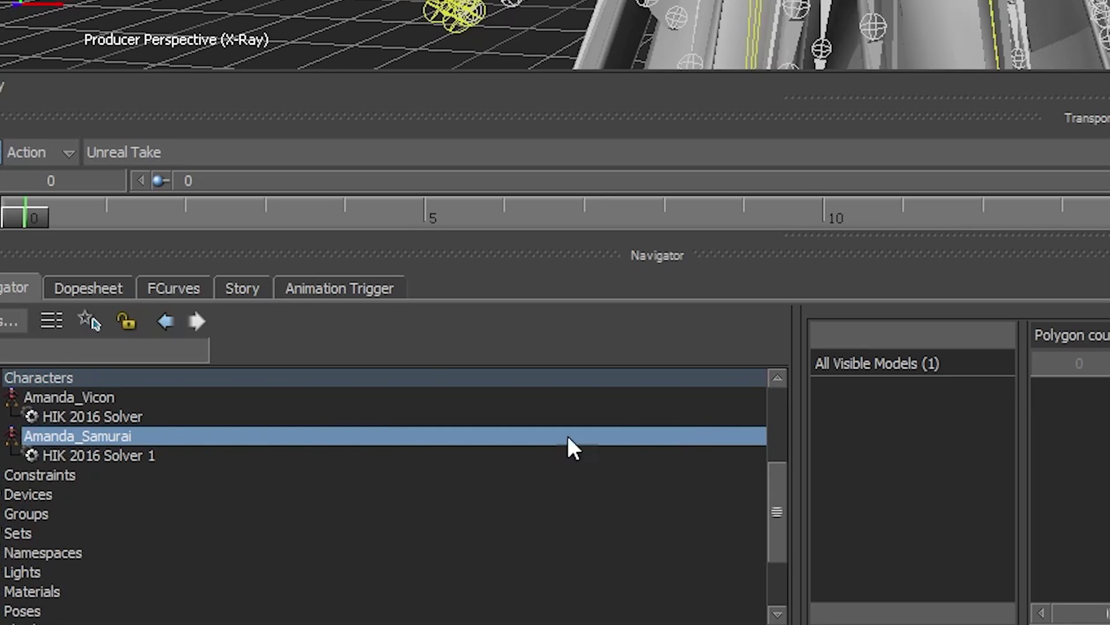
left_click(67, 434)
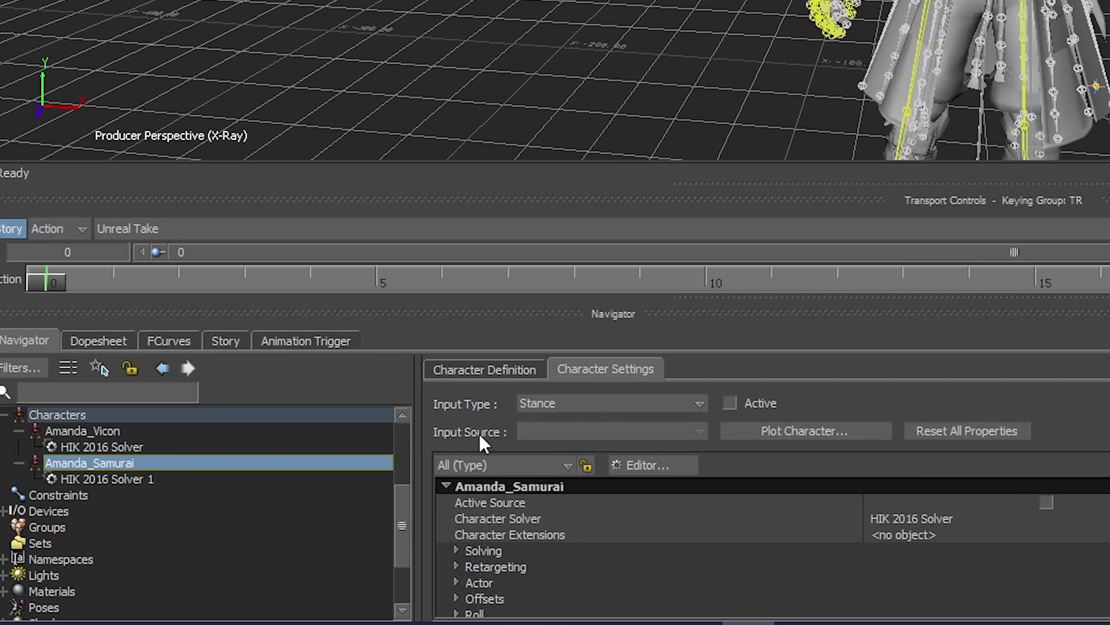
Step: Set Amanda_Samurai's input type to Character with Amanda_Vicon as source, and make it active
left_click(596, 404)
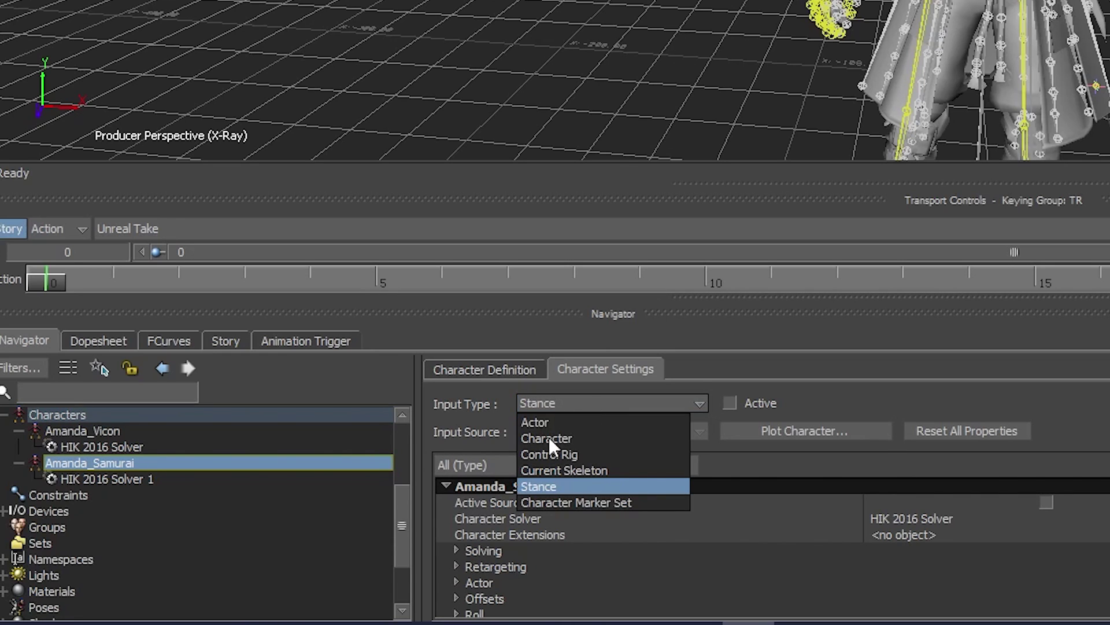
left_click(549, 439)
left_click(587, 427)
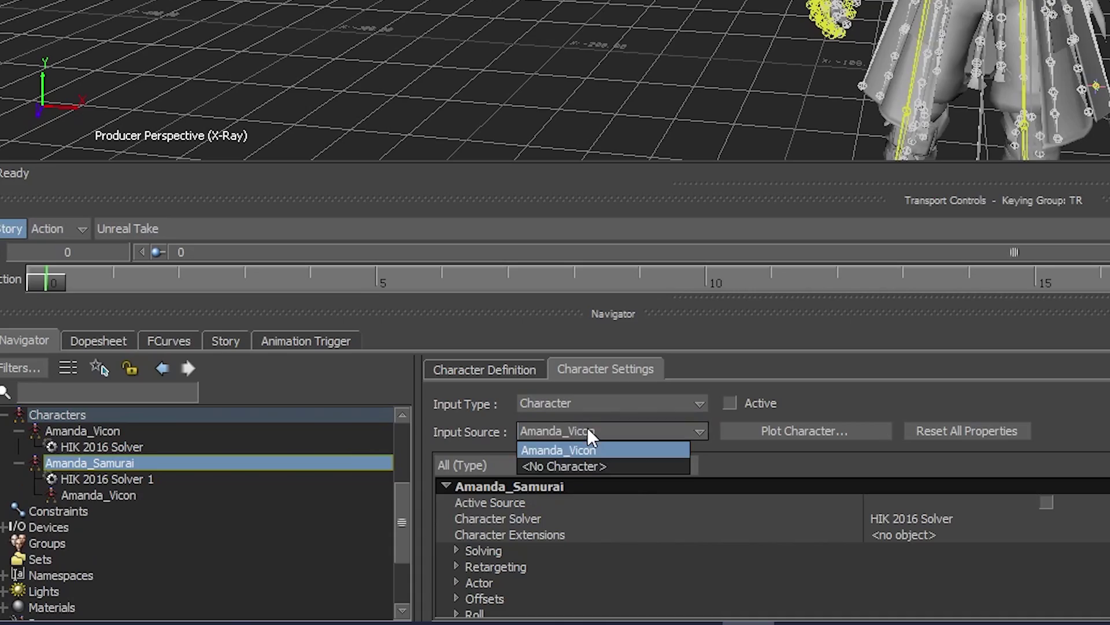
left_click(560, 450)
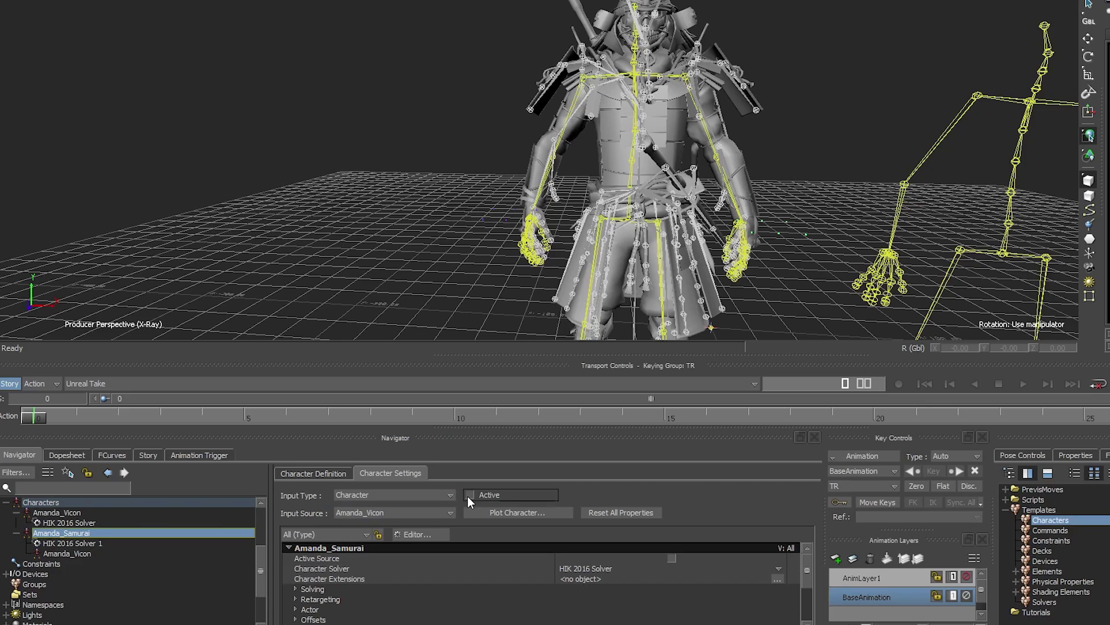
left_click(730, 403)
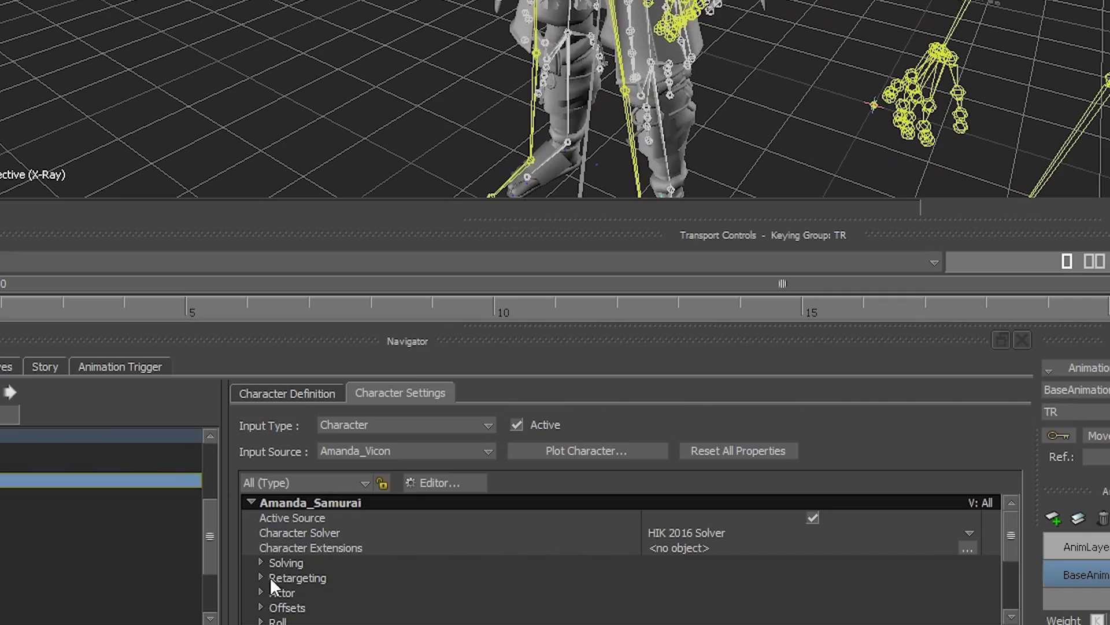
Step: Turn on Match Source in the Retargeting settings
left_click(269, 577)
scroll(311, 565, "down", 4)
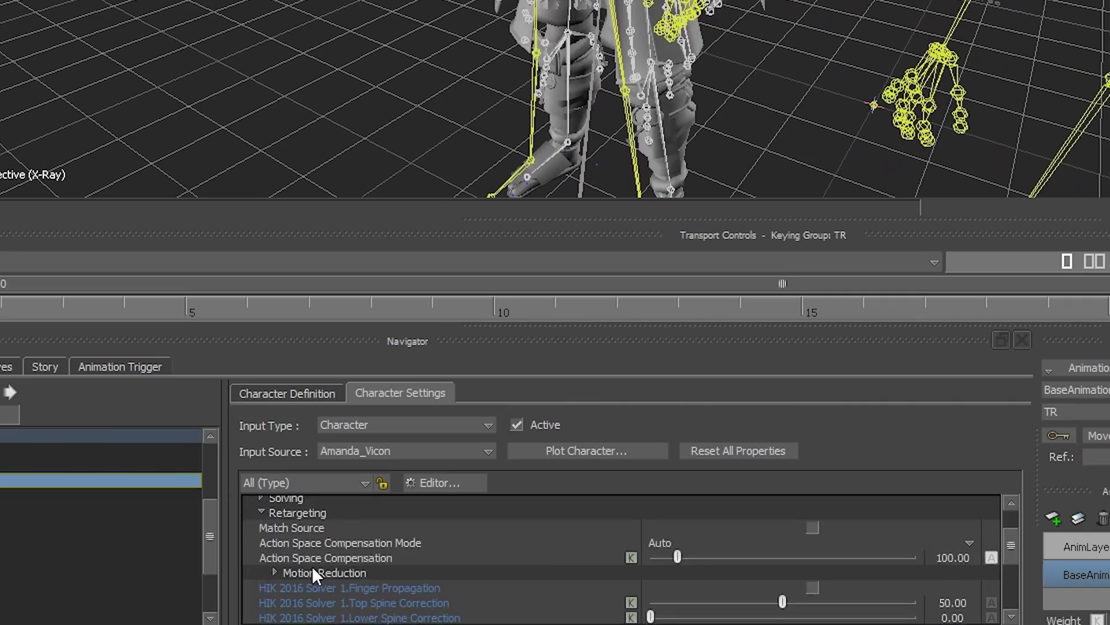
scroll(441, 557, "up", 2)
left_click(812, 527)
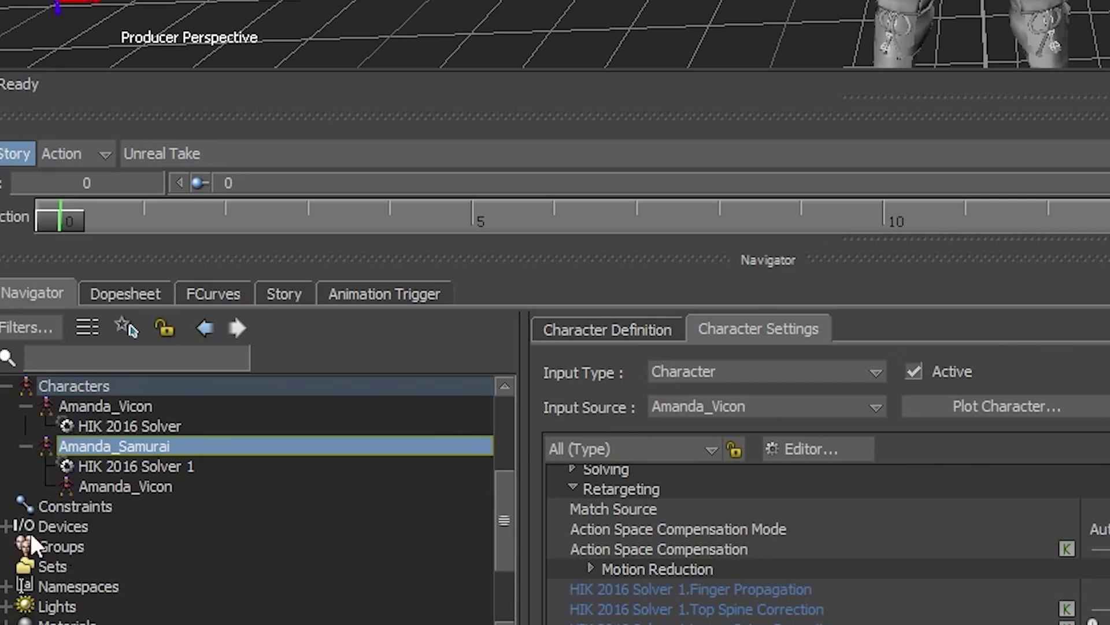
Step: Resume live streaming on the Vicon Stream Device and view the samurai following it up close
left_click(7, 527)
left_click(159, 545)
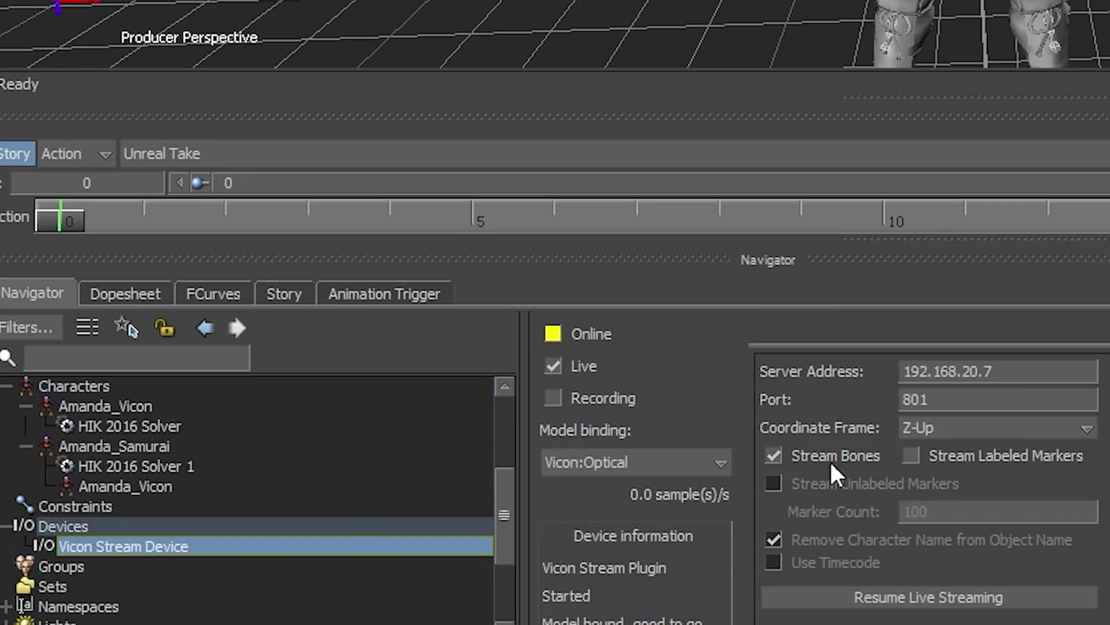
left_click(955, 596)
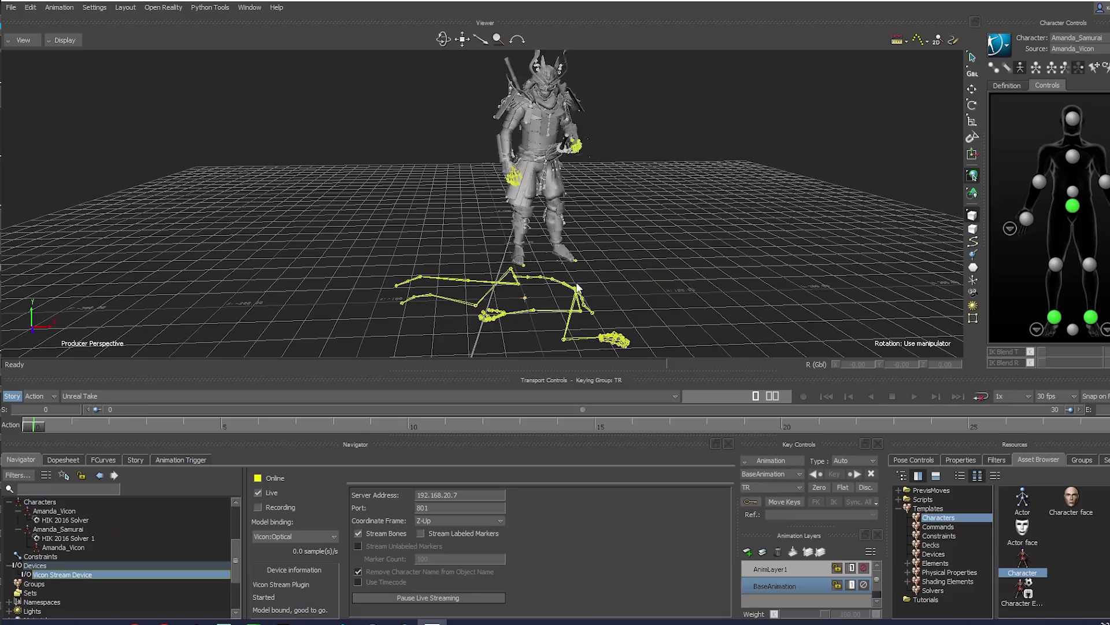
left_click_drag(578, 287, 761, 282)
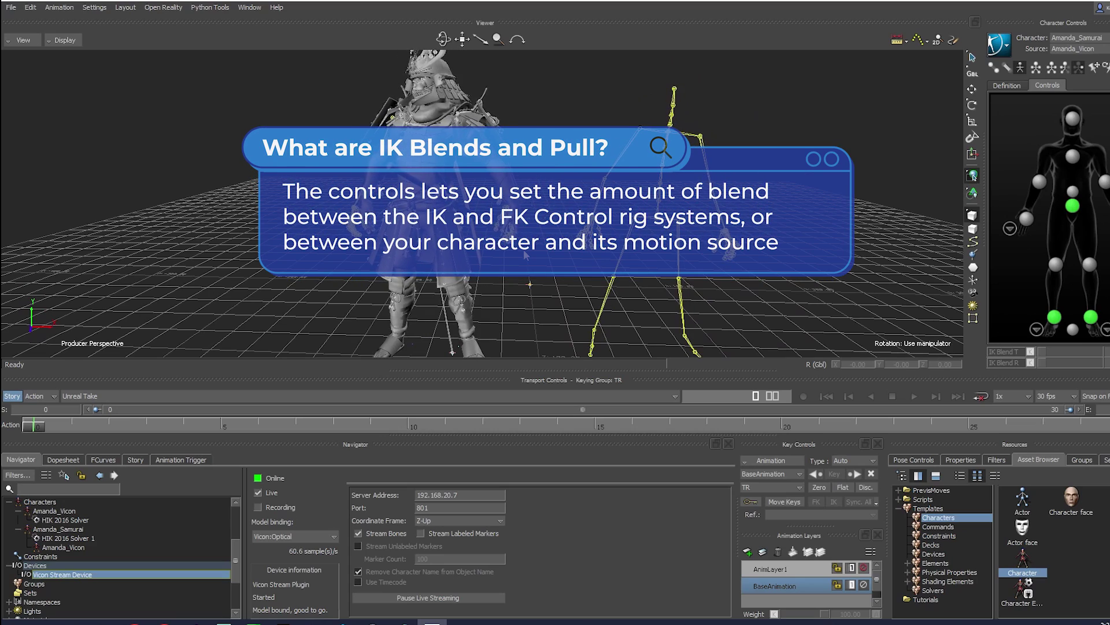
Step: Pause the live stream and raise IK Blend T, IK Blend R and IK Pull on the samurai's left-hand effector
left_click(435, 597)
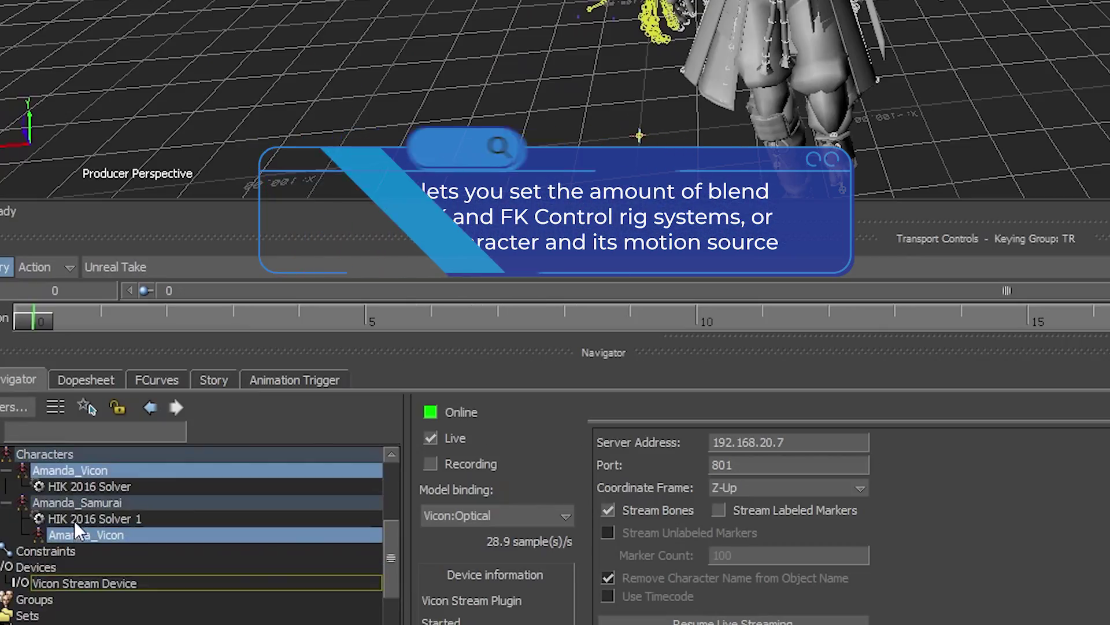
left_click(59, 529)
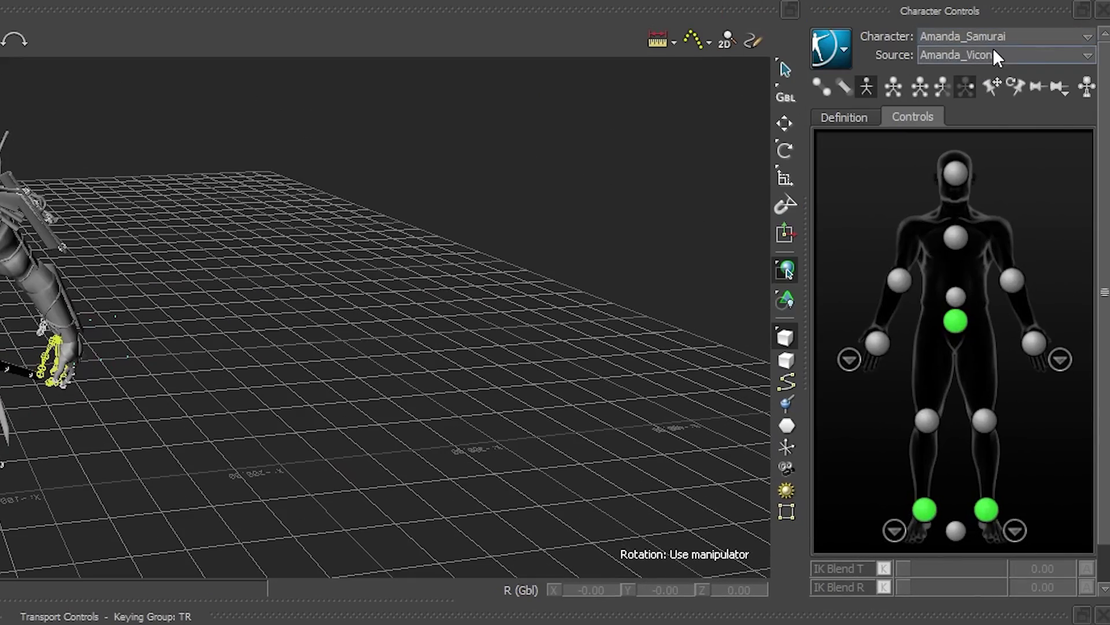
left_click(877, 342)
left_click_drag(903, 569, 959, 569)
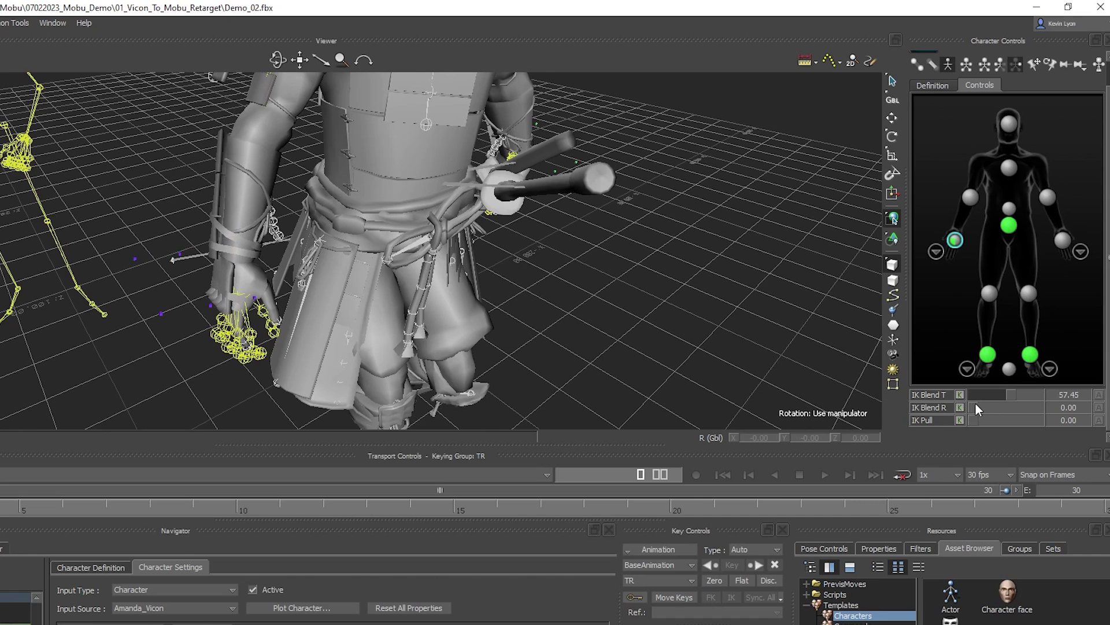
left_click_drag(974, 404, 1060, 396)
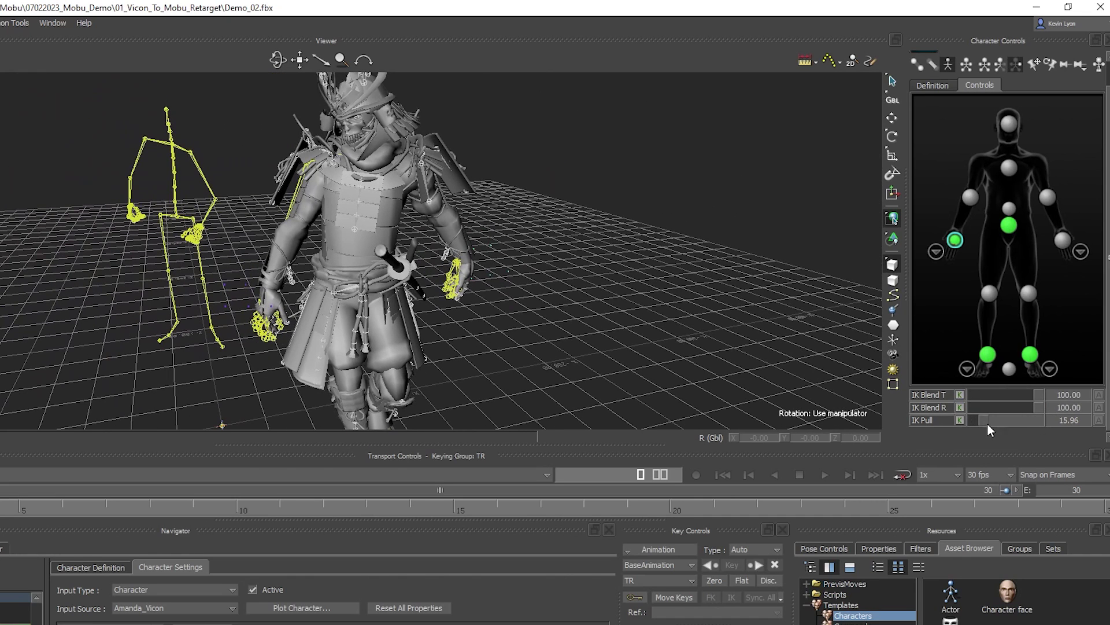
left_click_drag(987, 422, 1064, 422)
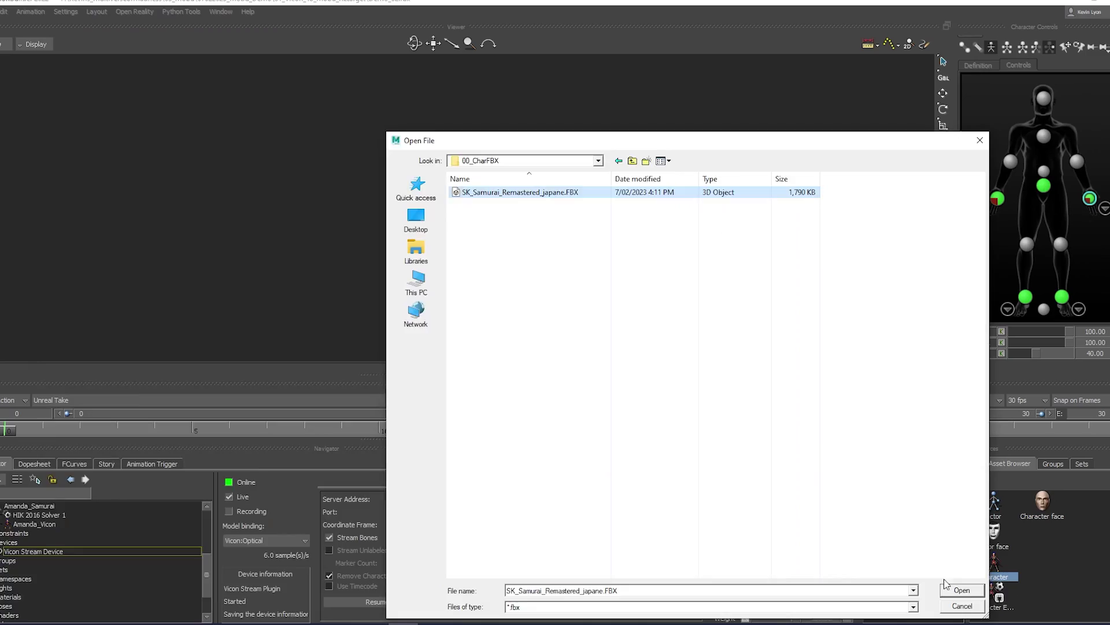
Step: Merge the second samurai file under a new namespace
left_click(946, 583)
left_click(430, 557)
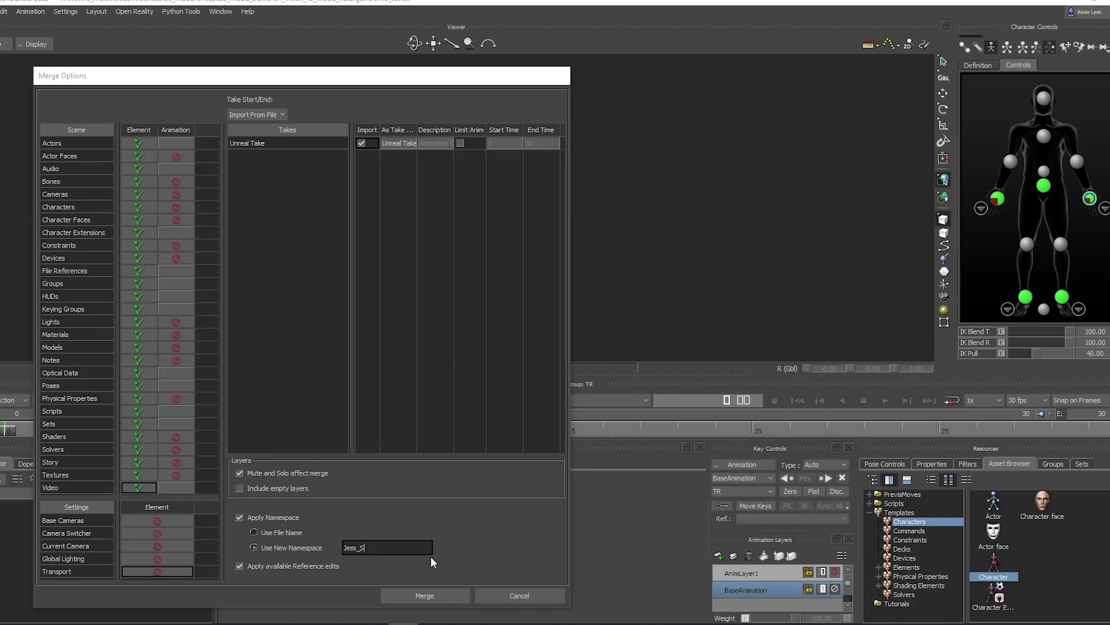
key("Return")
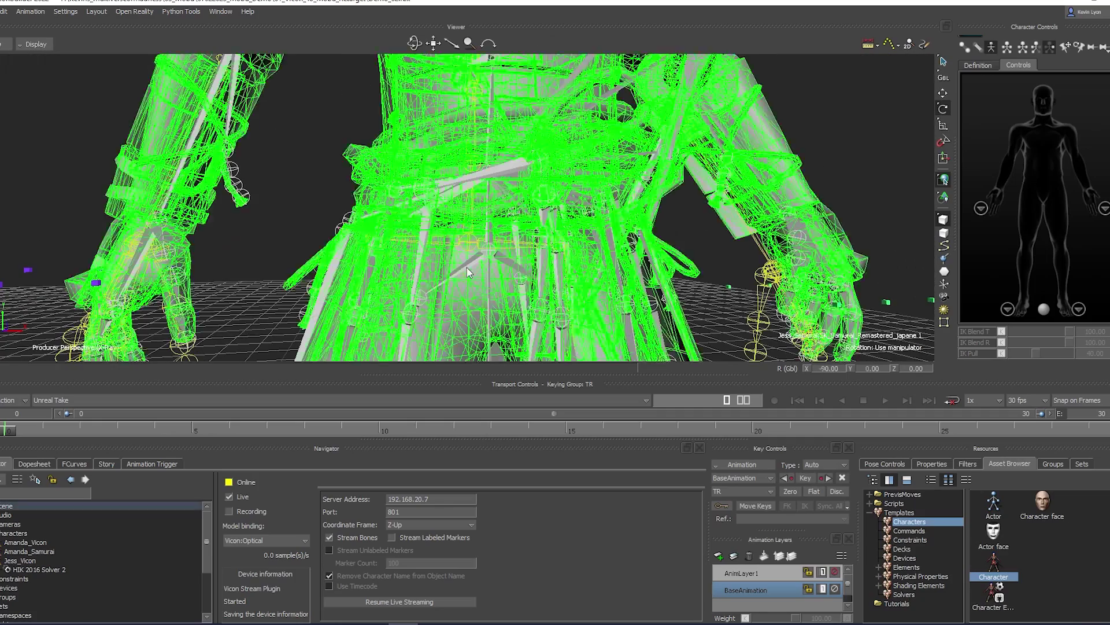
Step: Rename the merged character Jess_Samurai, make Jess_Vicon its active input, and adjust arm IK Pull
right_click(22, 569)
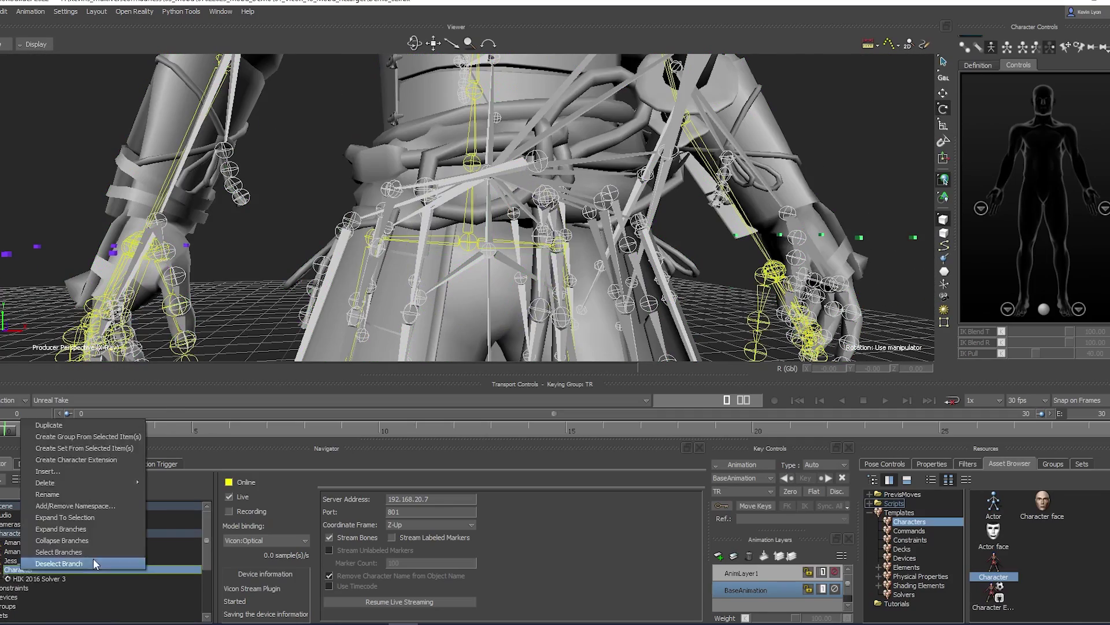
left_click(93, 561)
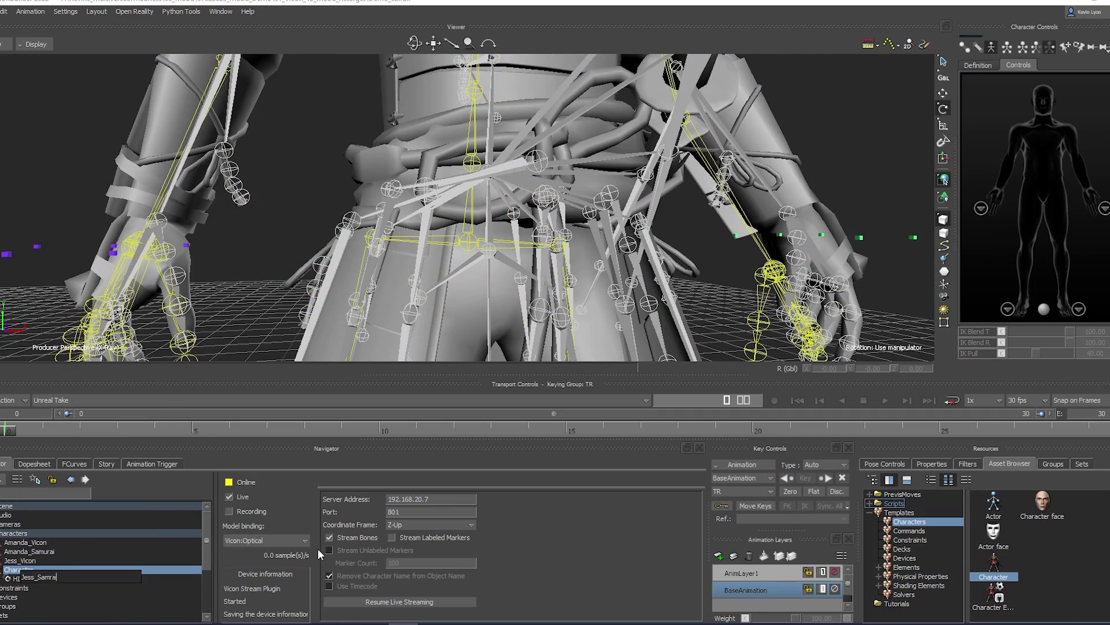
key("Return")
left_click(57, 570)
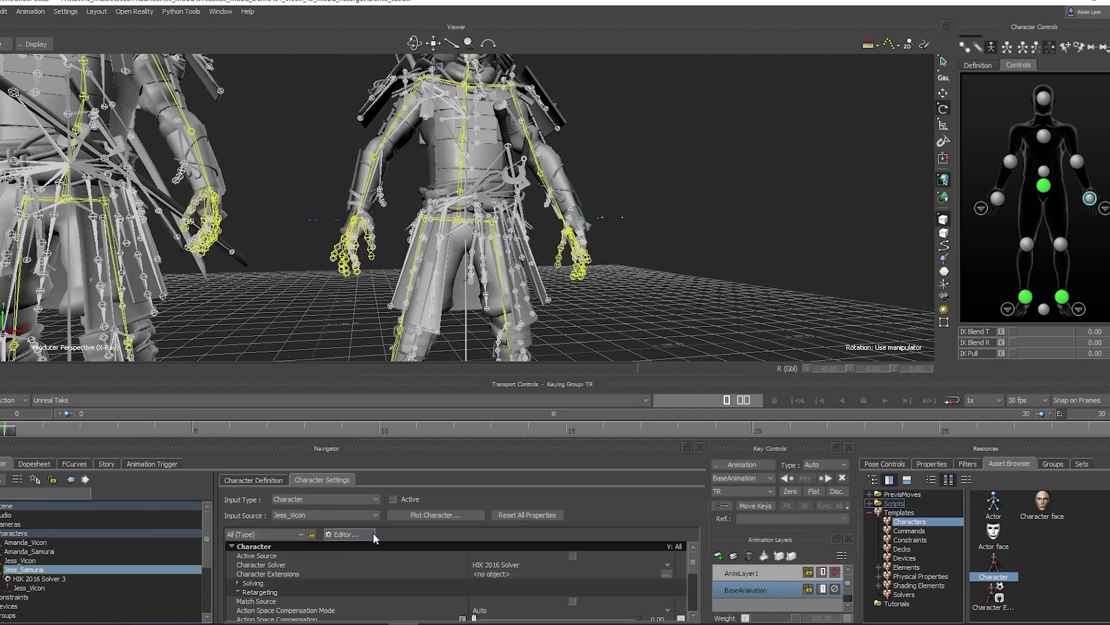
left_click(393, 500)
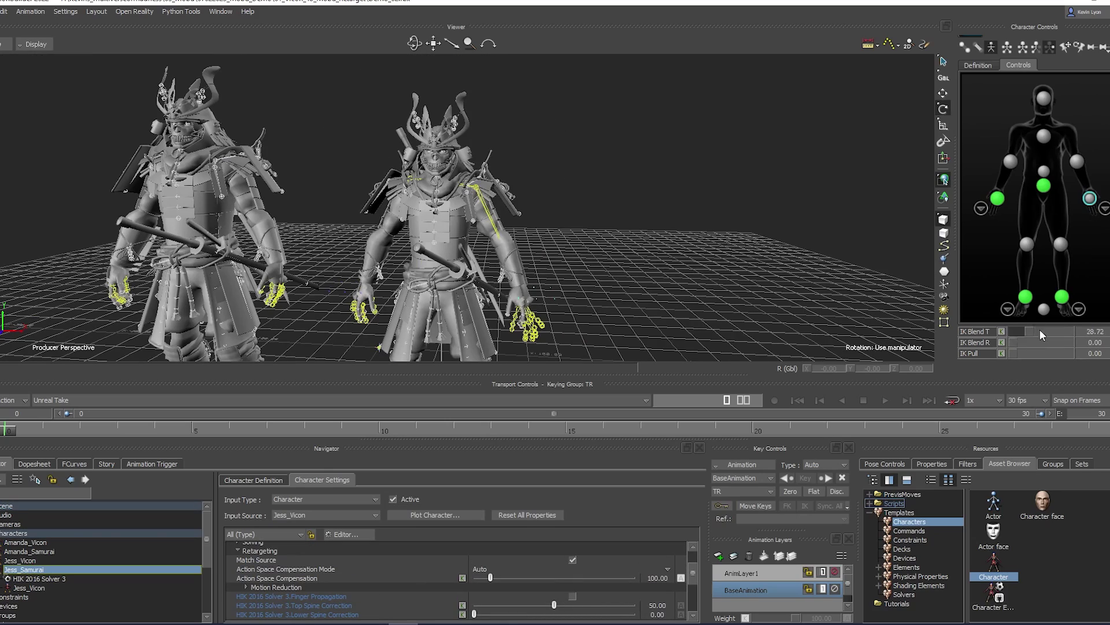
left_click_drag(1087, 353, 1087, 353)
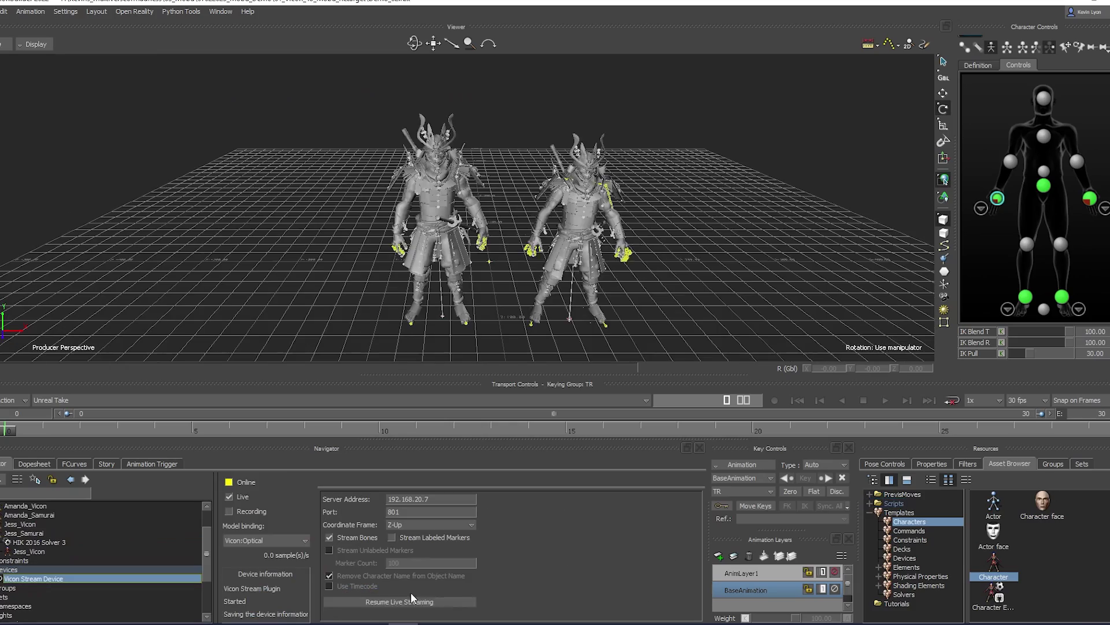
Step: Resume live streaming and show models only to watch both samurai move
left_click(428, 601)
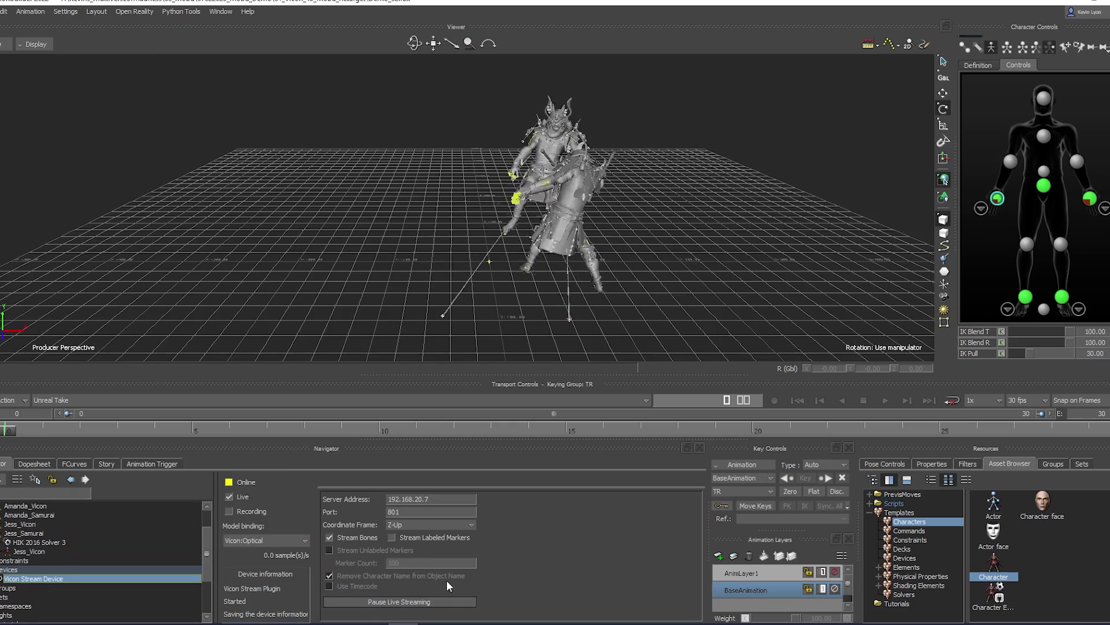
key("ctrl+a")
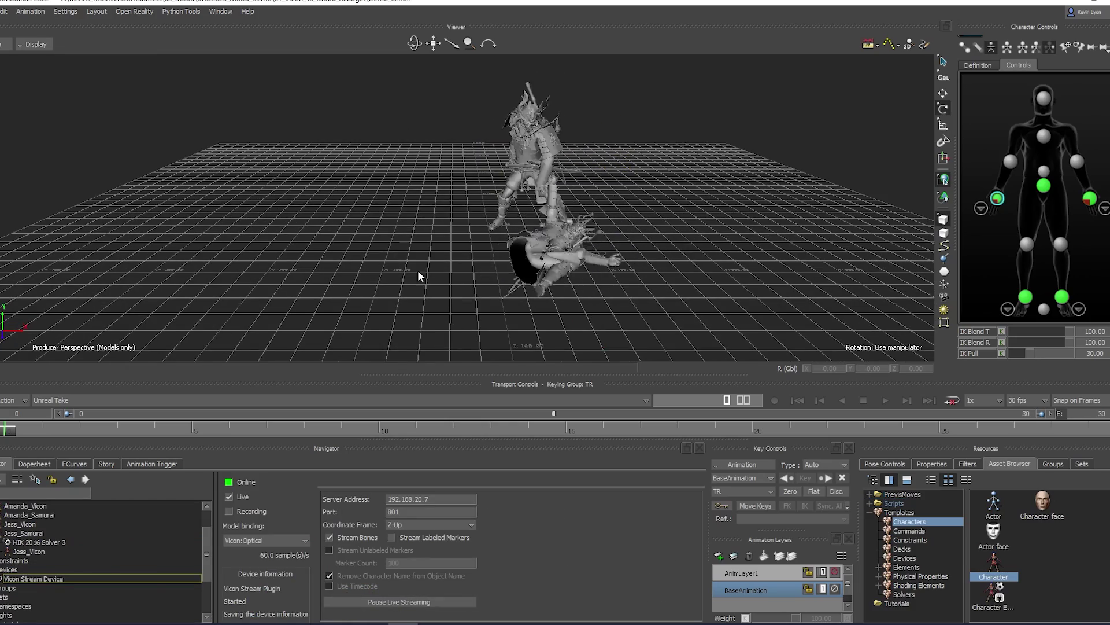
left_click_drag(418, 269, 550, 237, "ctrl+shift")
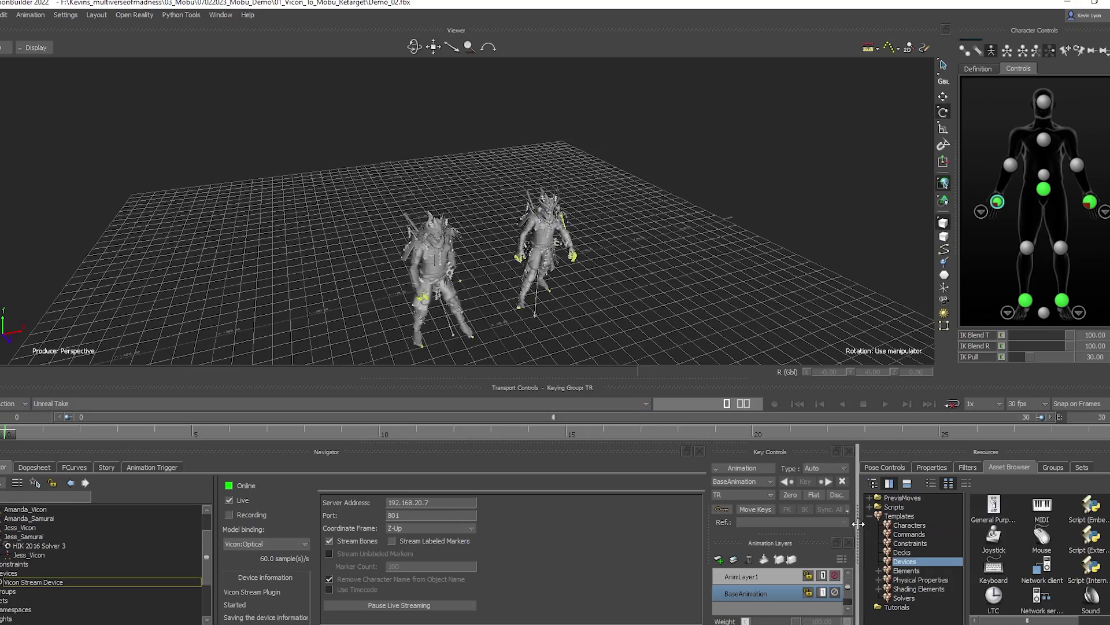
Step: Add the UE - LiveLink device from the Asset Browser to the scene and set it Online
left_click_drag(858, 524, 721, 523)
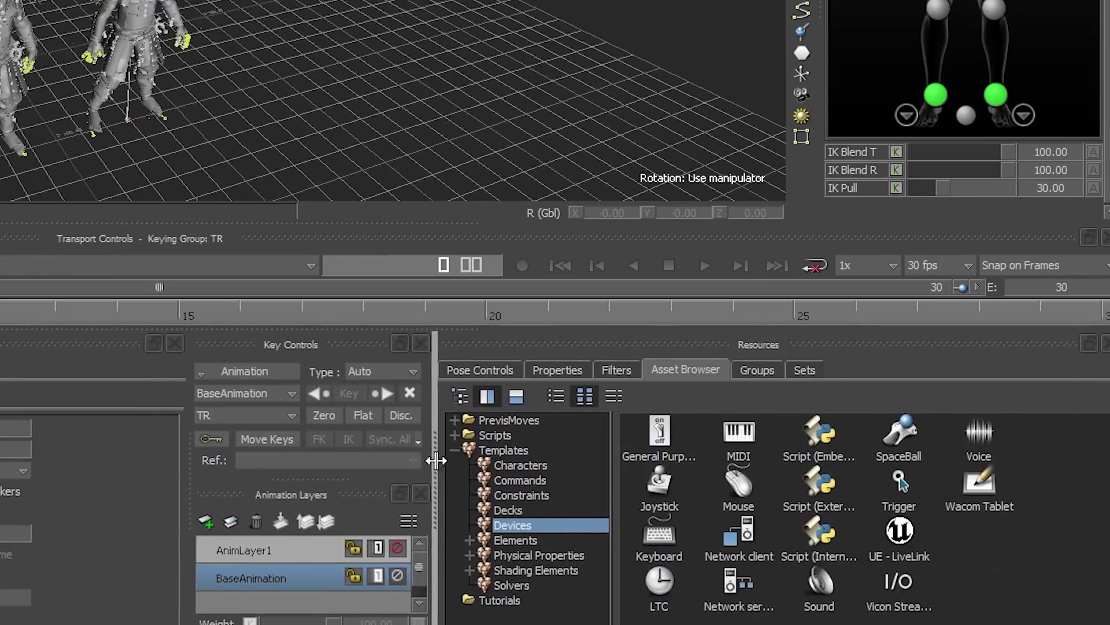
left_click(1002, 566)
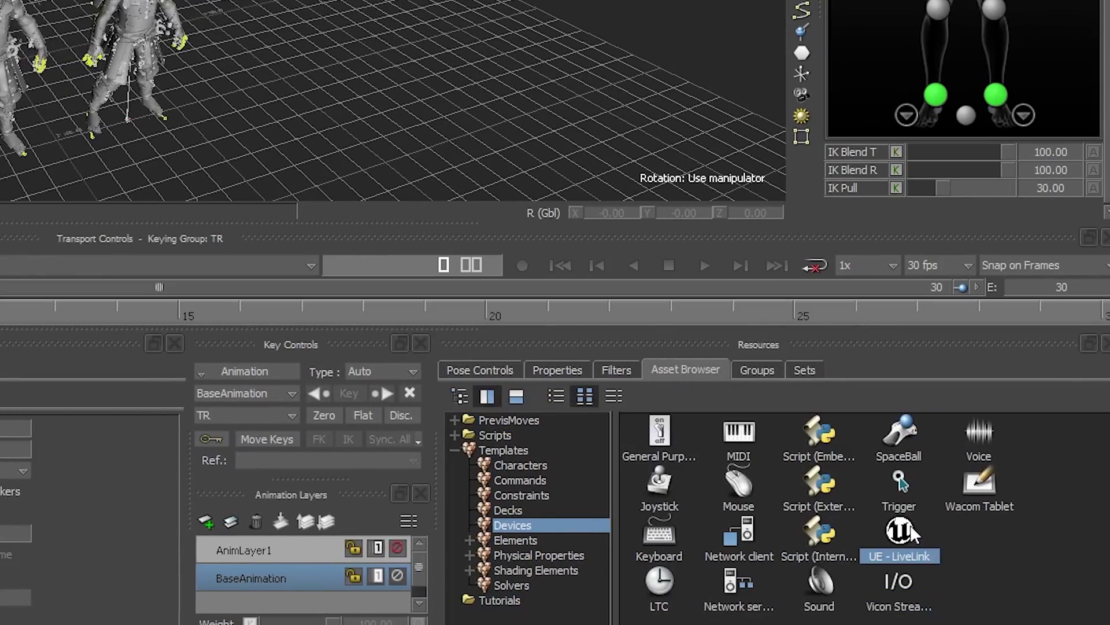
left_click_drag(900, 533, 324, 11)
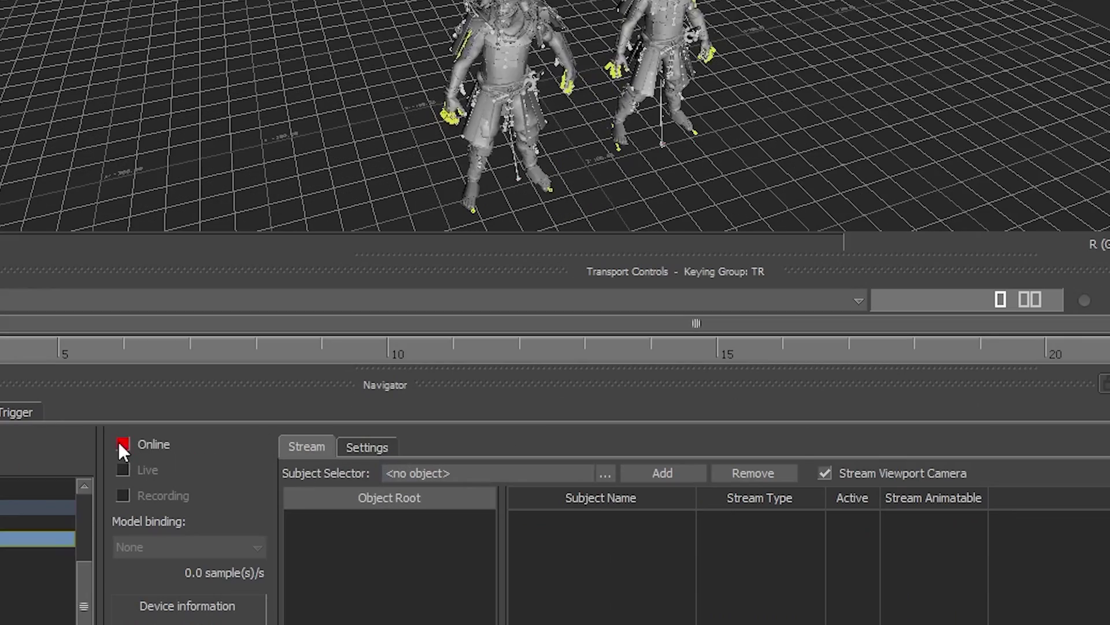
left_click(222, 467)
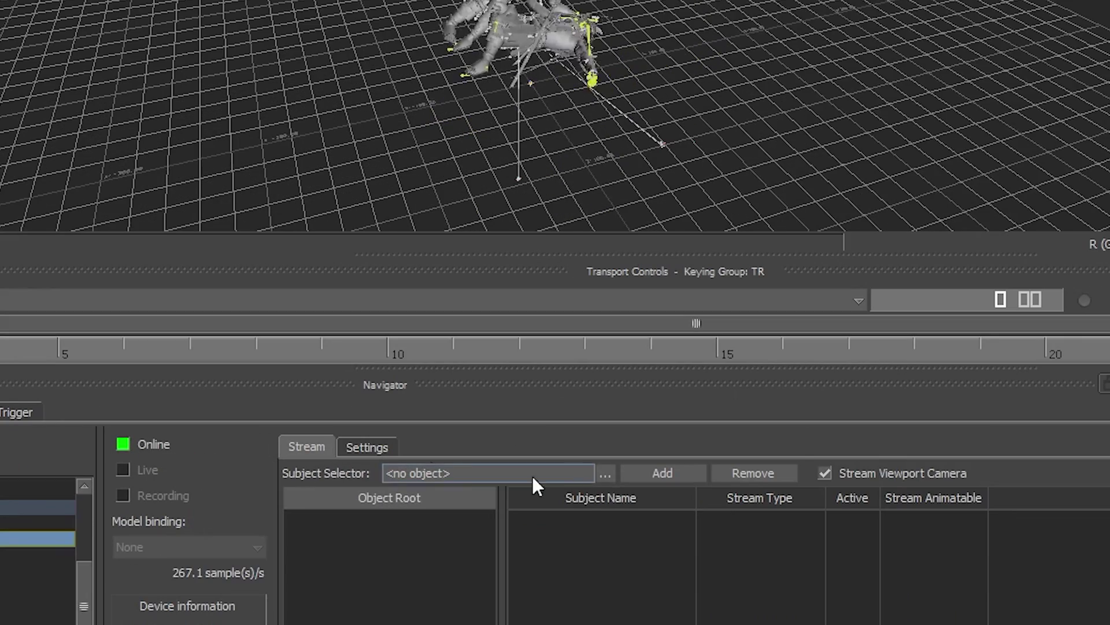
Step: Add Amanda_Samurai's Character1_Reference as a streamed LiveLink subject
left_click(602, 473)
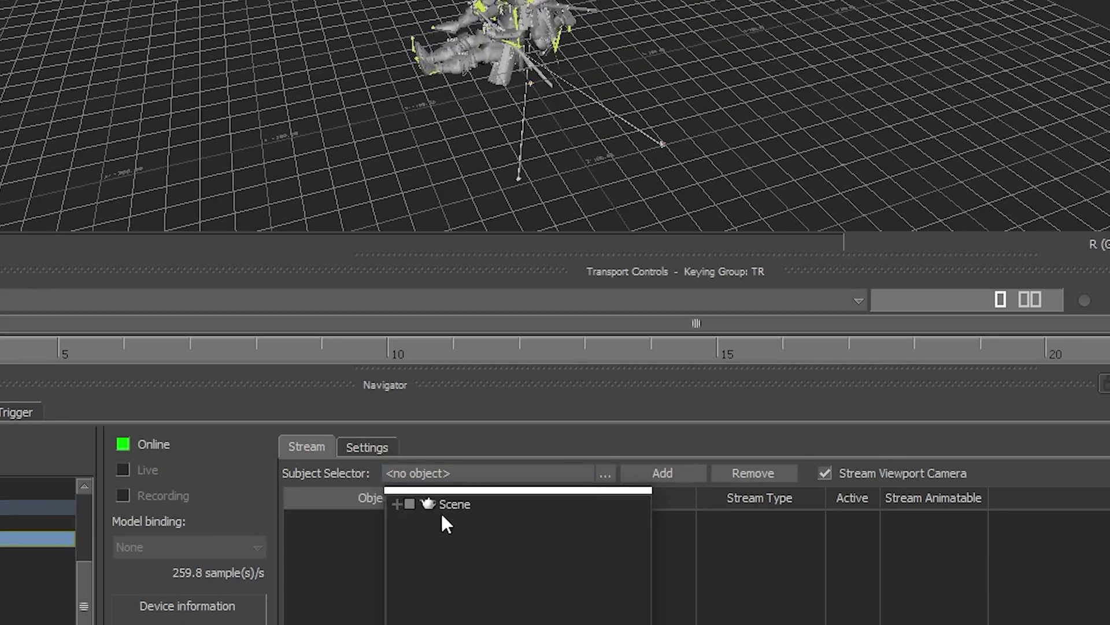
left_click(397, 504)
left_click(412, 536)
left_click(442, 552)
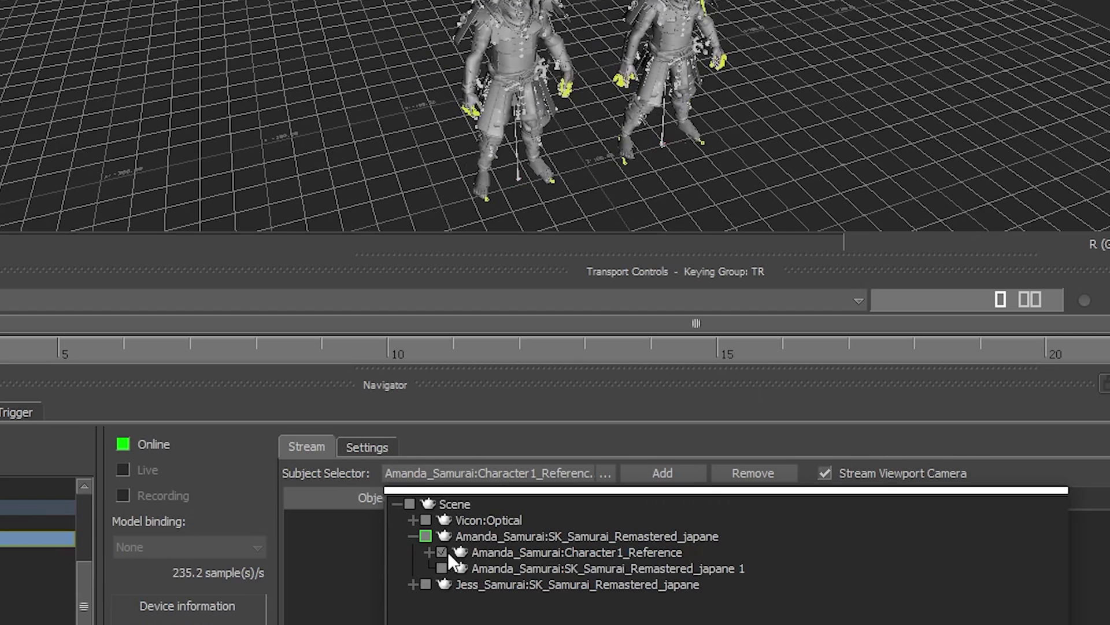
left_click(428, 552)
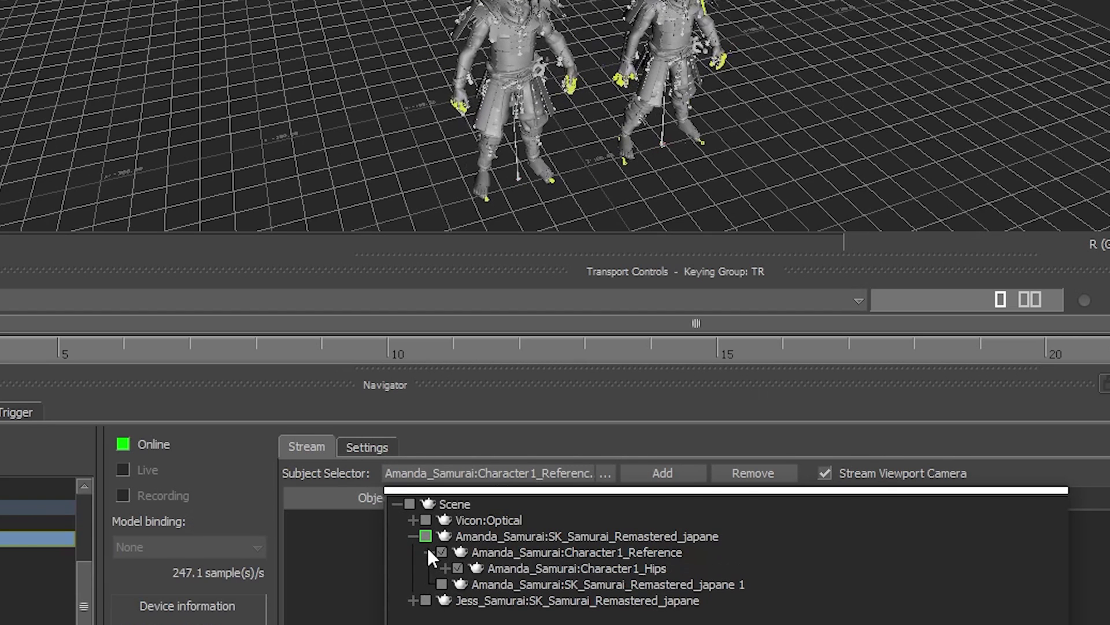
left_click(446, 568)
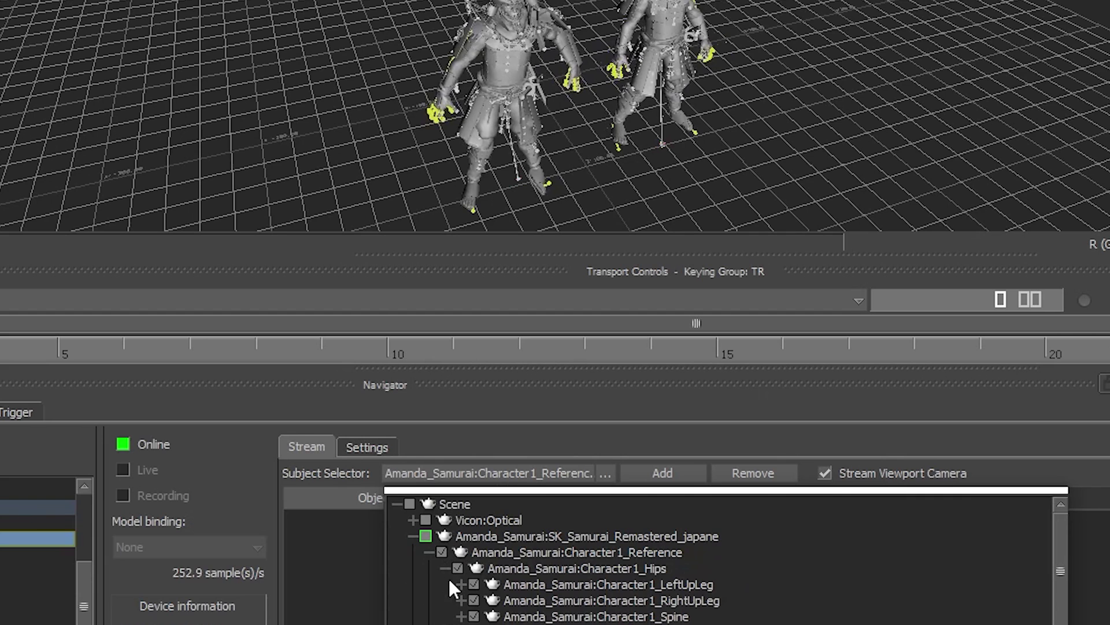
left_click(431, 551)
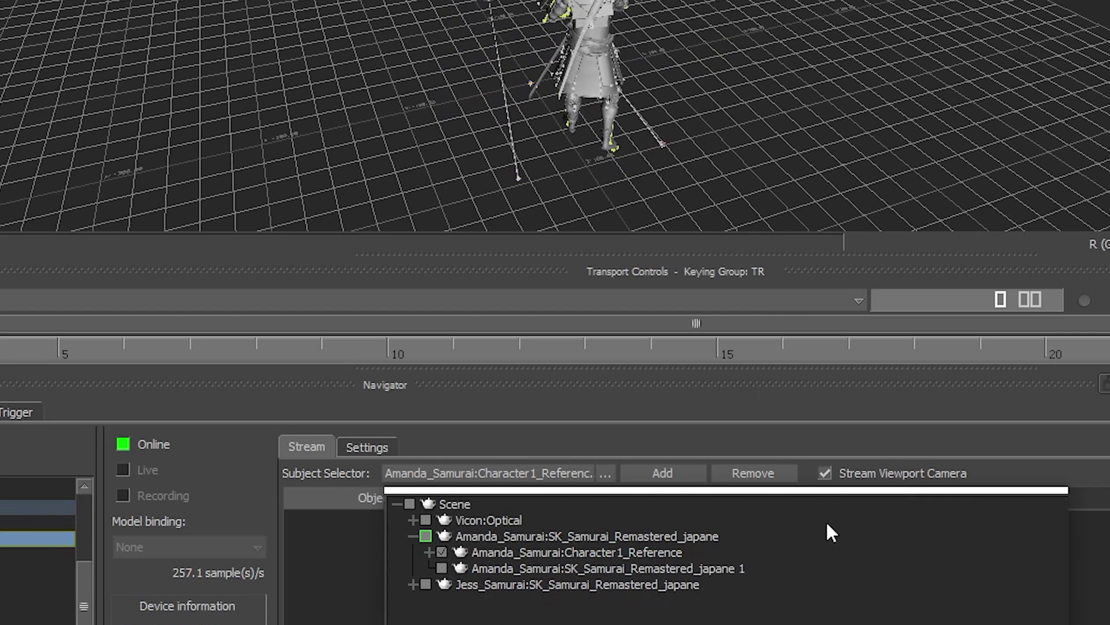
left_click(666, 473)
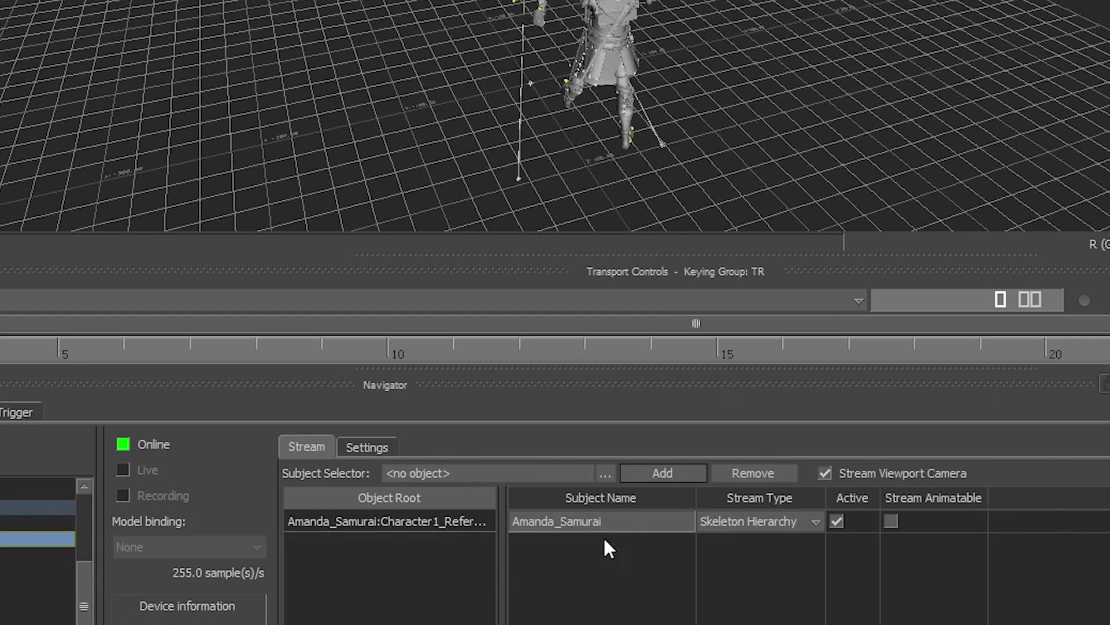
Step: Add Jess_Samurai's Character1_Reference as a second streamed subject
left_click(605, 474)
left_click(396, 504)
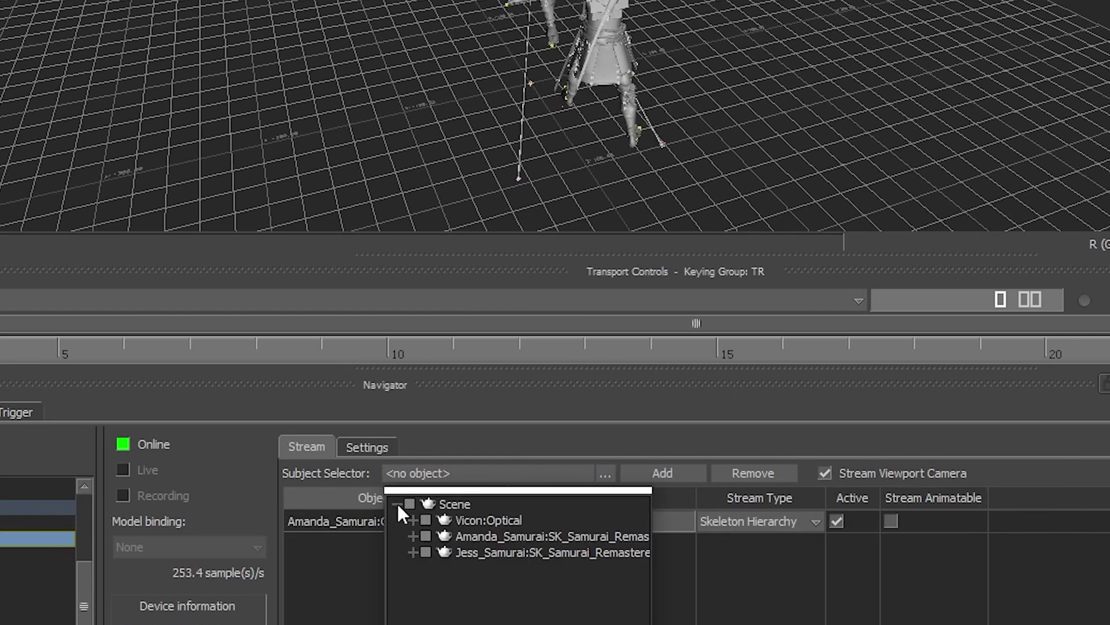
left_click(412, 552)
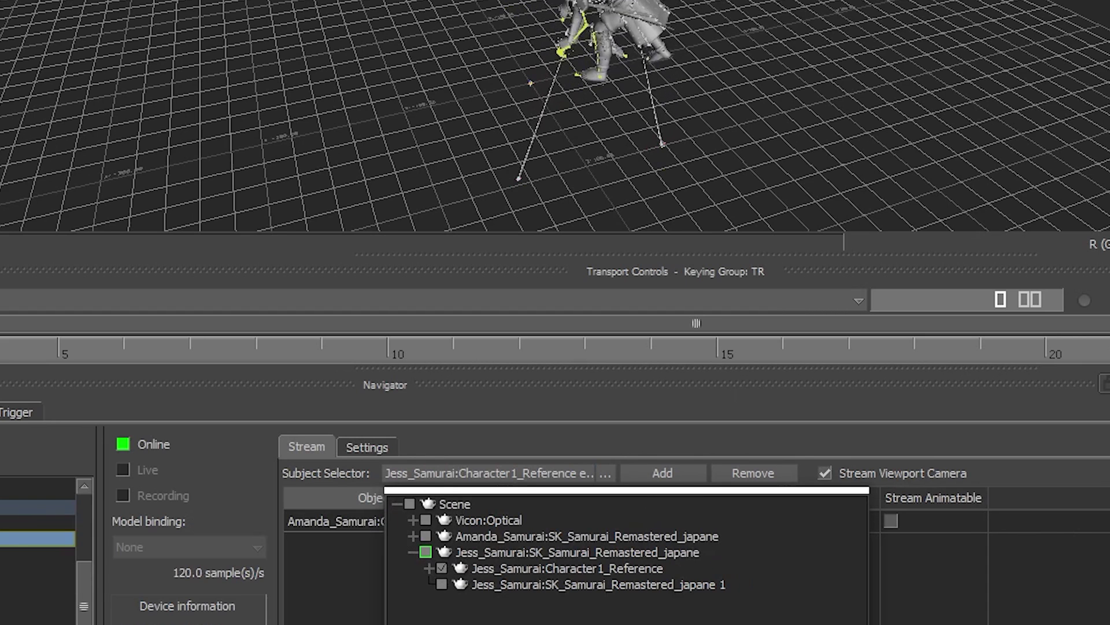
left_click(666, 475)
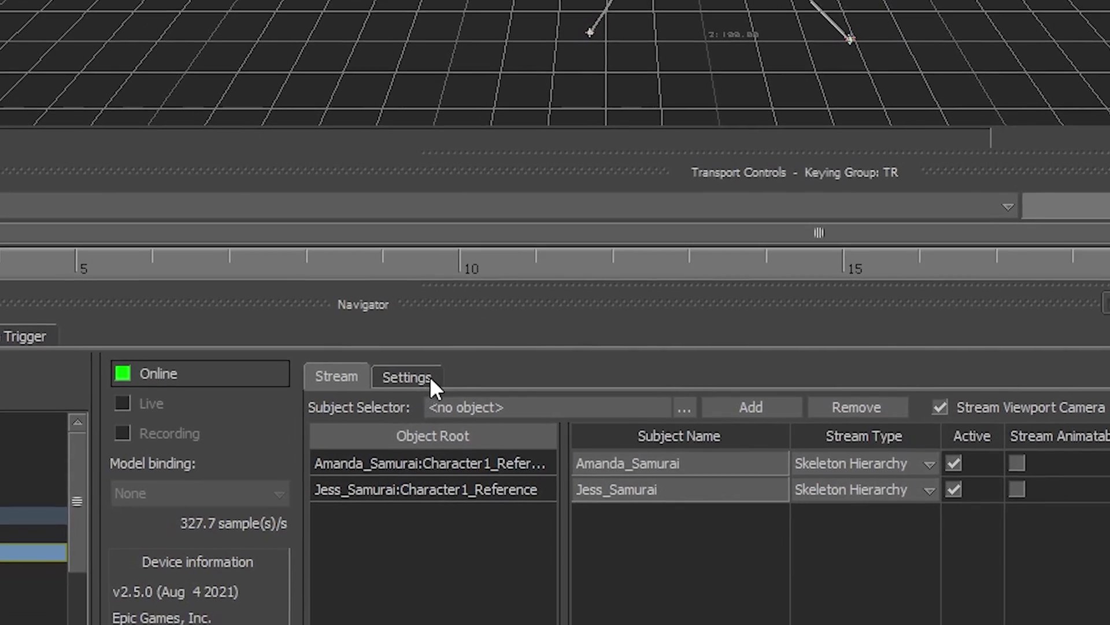
Step: Show the LiveLink connection settings and look up the PC's IPv4 address 192.168.20.6 via ipconfig
left_click(364, 453)
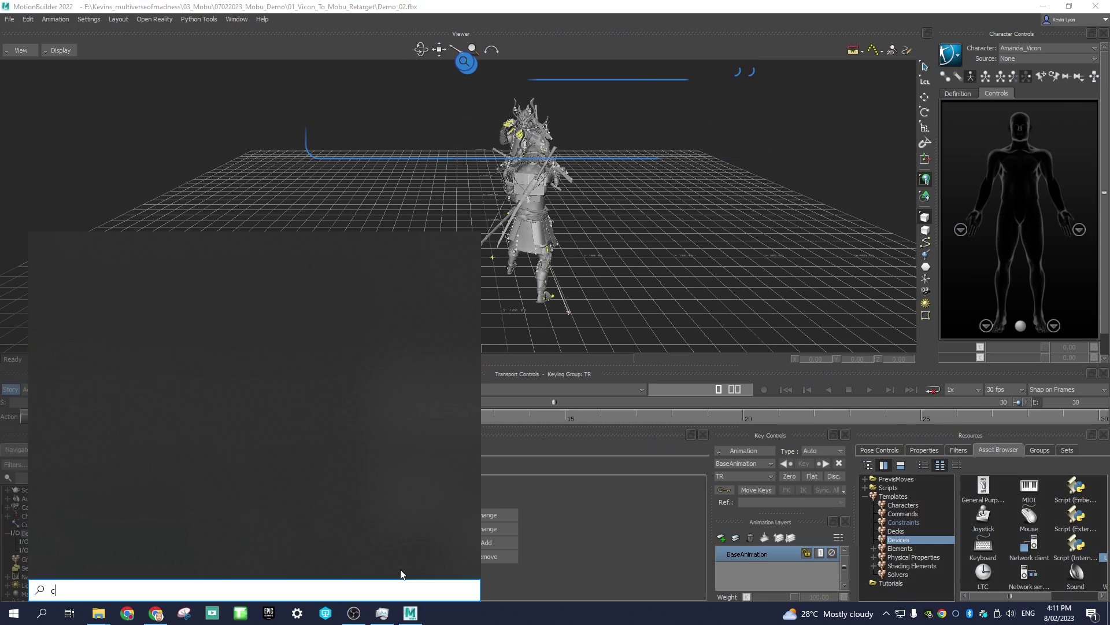
type("md")
key("Return")
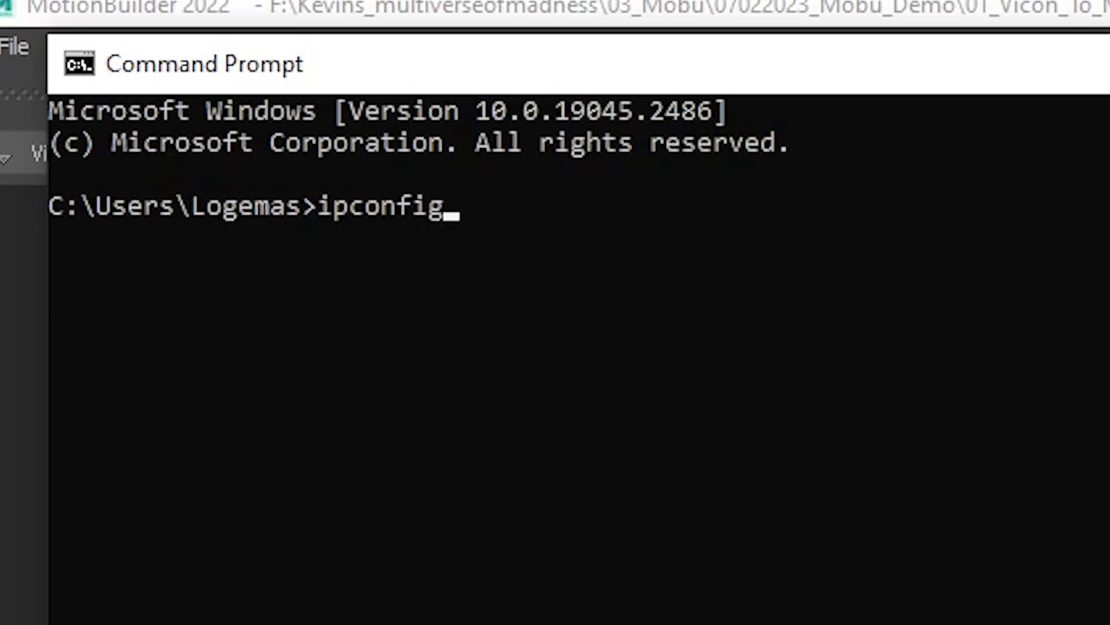
type("ipconfig")
key("Return")
left_click_drag(665, 336, 851, 336)
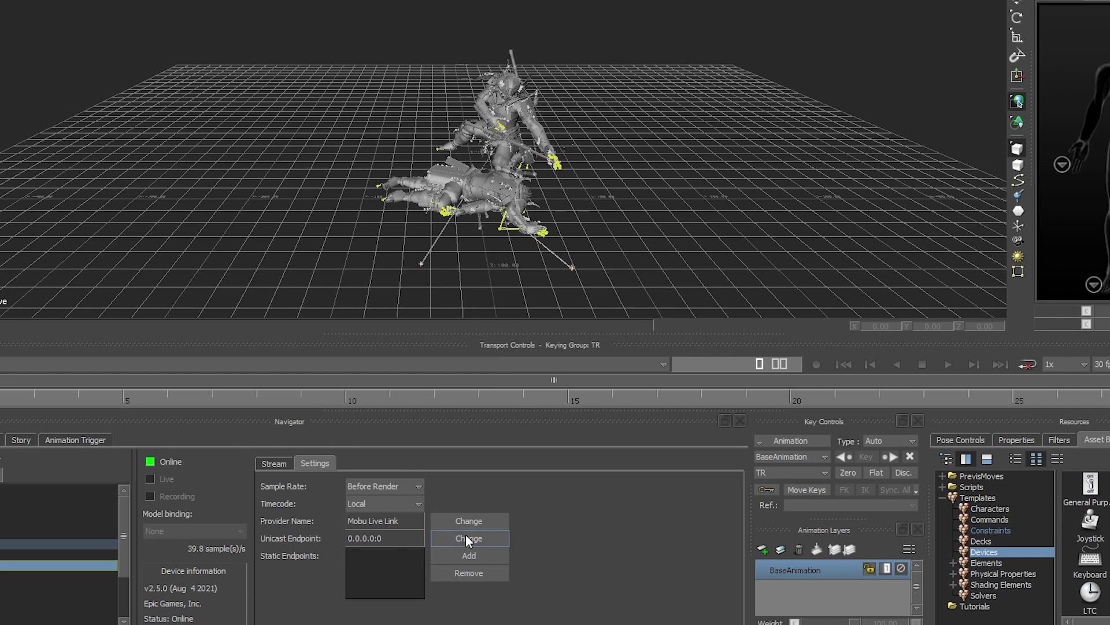
Step: Change the LiveLink unicast endpoint to 192.168.20.6:7221
left_click(462, 533)
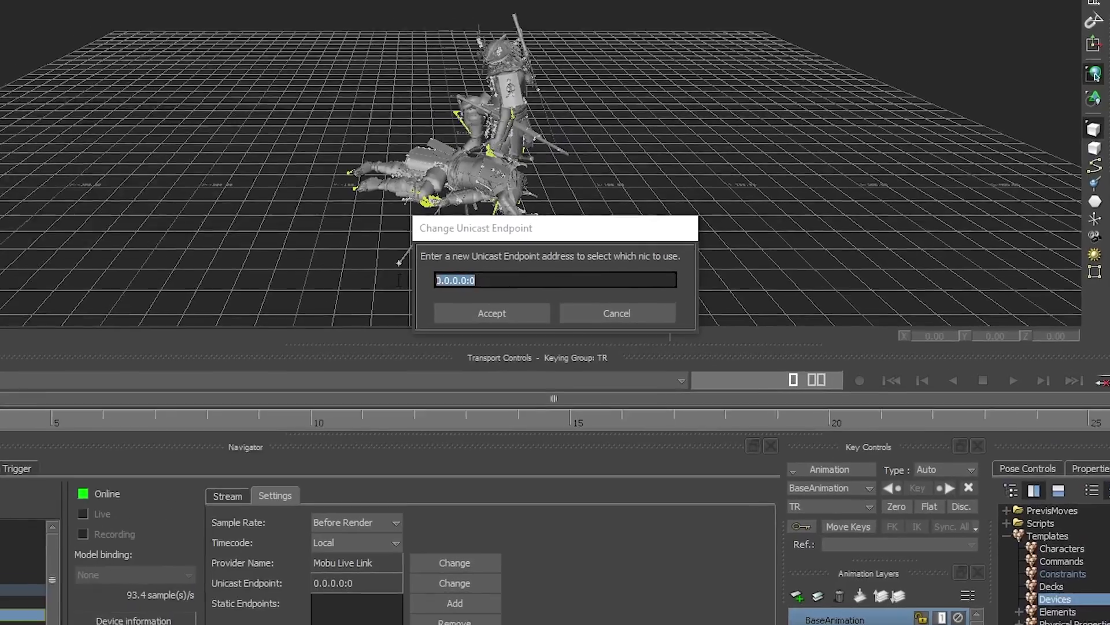
type("192.168.20.6")
type(":")
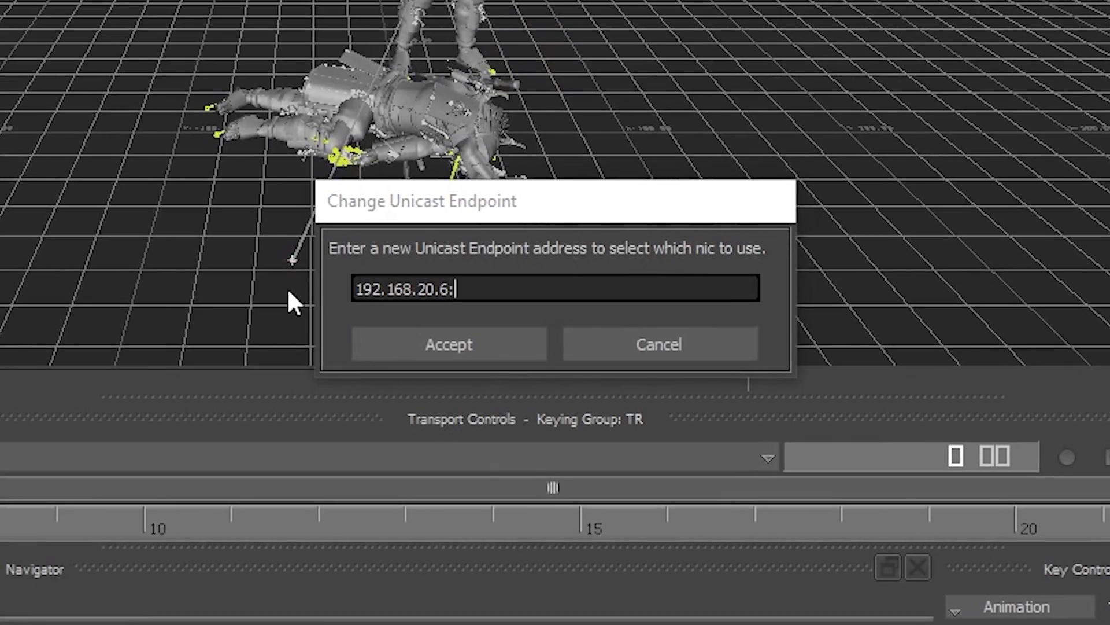
type("7221")
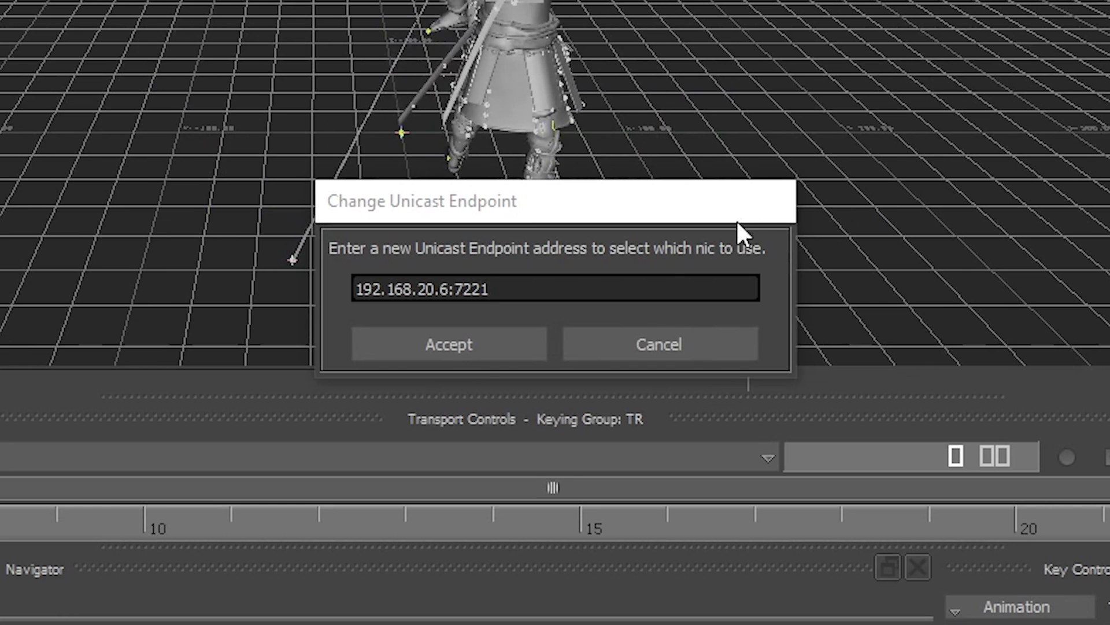
left_click(473, 348)
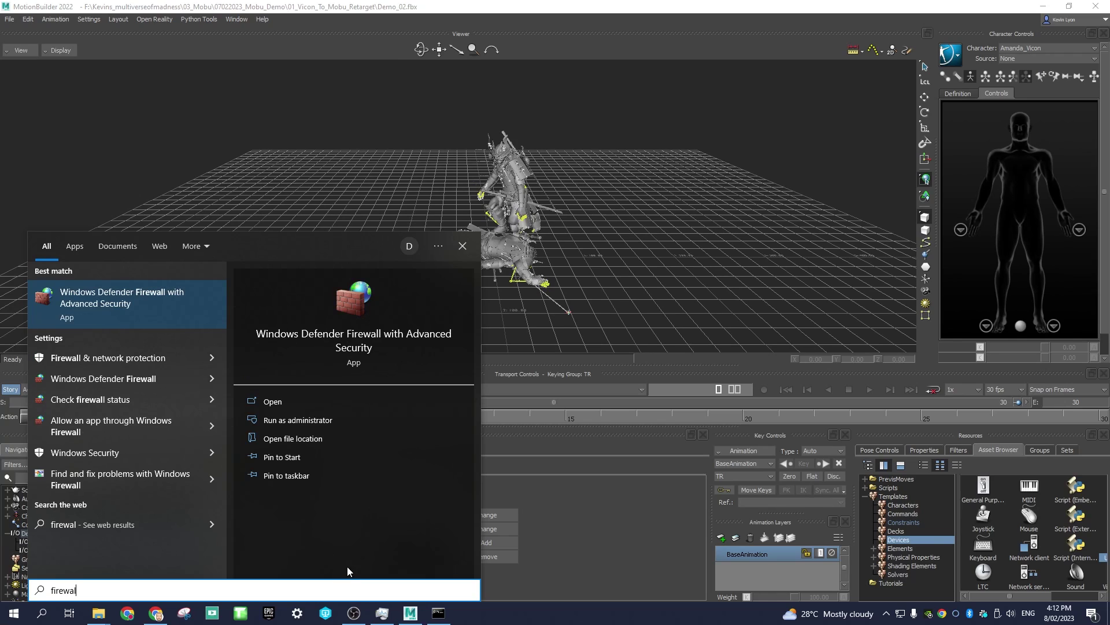
Step: Create an inbound firewall rule named UDP_Messaging allowing UDP on all local ports
left_click(130, 291)
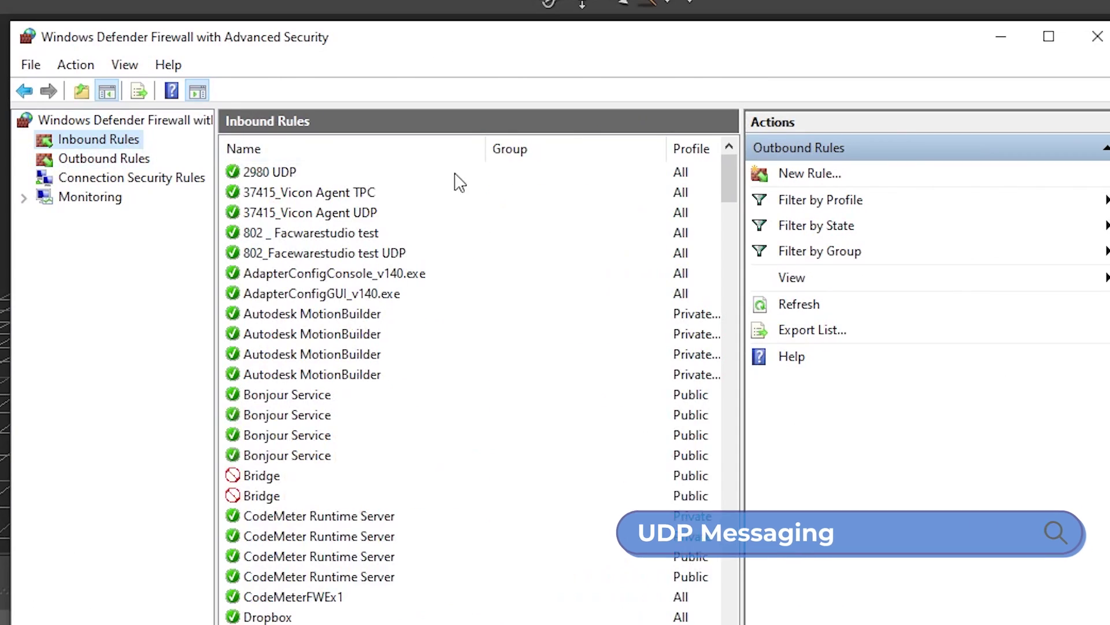
left_click(813, 173)
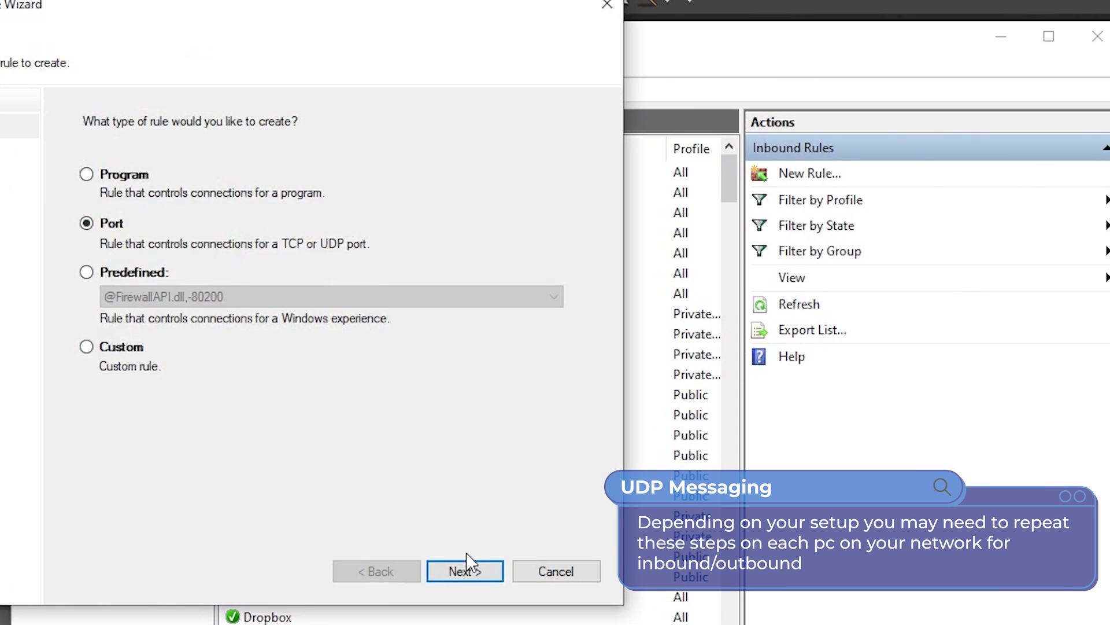
left_click(467, 560)
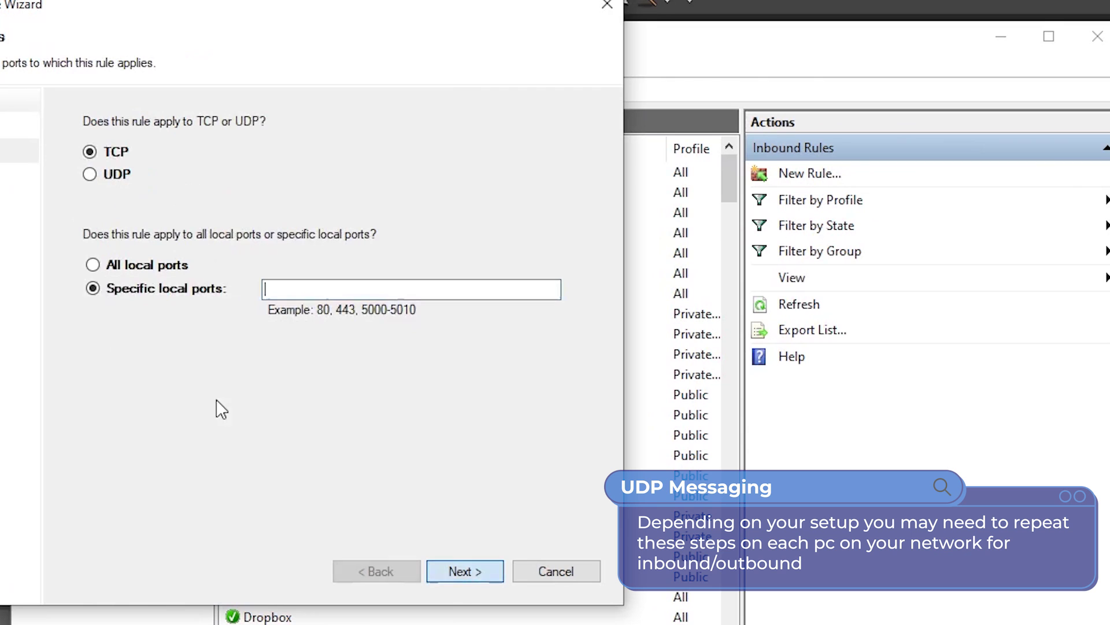
left_click(111, 267)
left_click(474, 569)
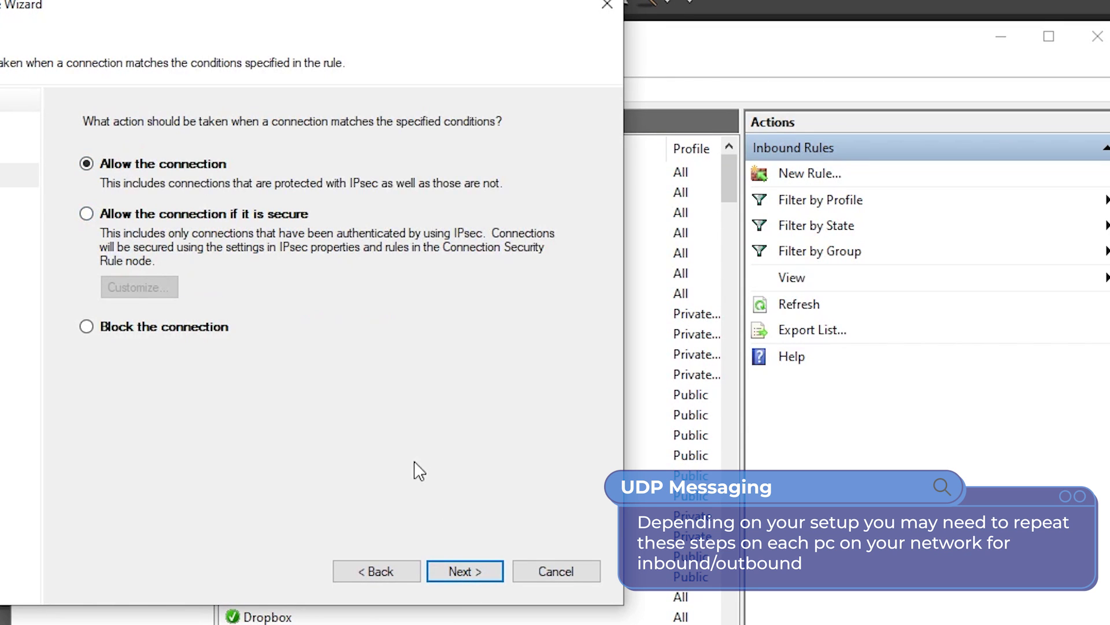
left_click(477, 573)
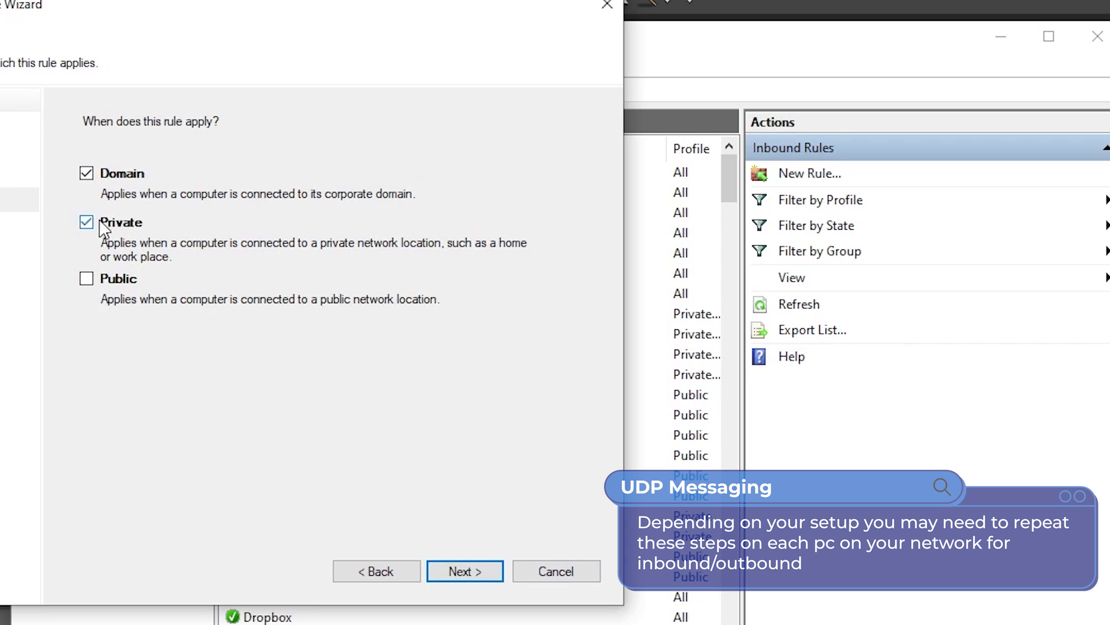
left_click(466, 569)
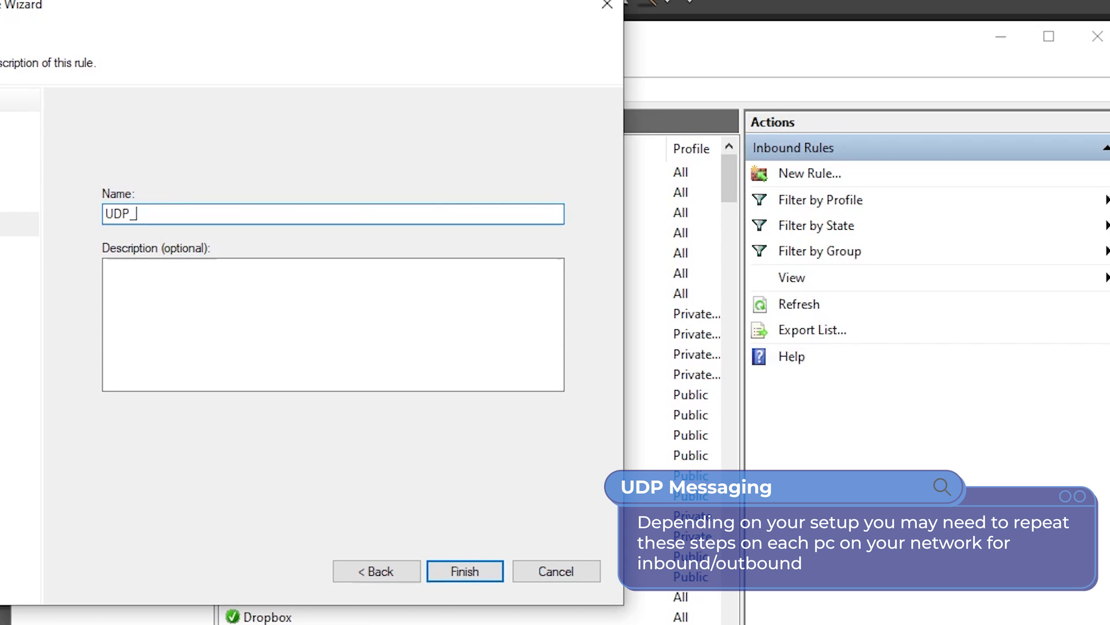
type("n")
key("Return")
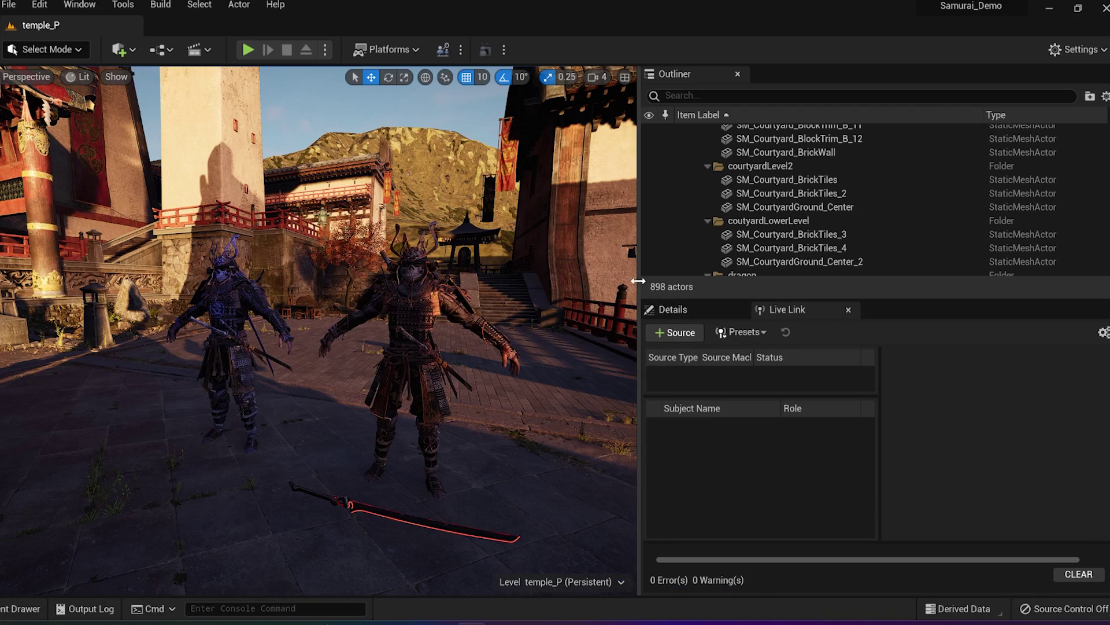
Step: Widen the level viewport and check the Plugins window for the Live Link plugin
left_click_drag(637, 281, 719, 286)
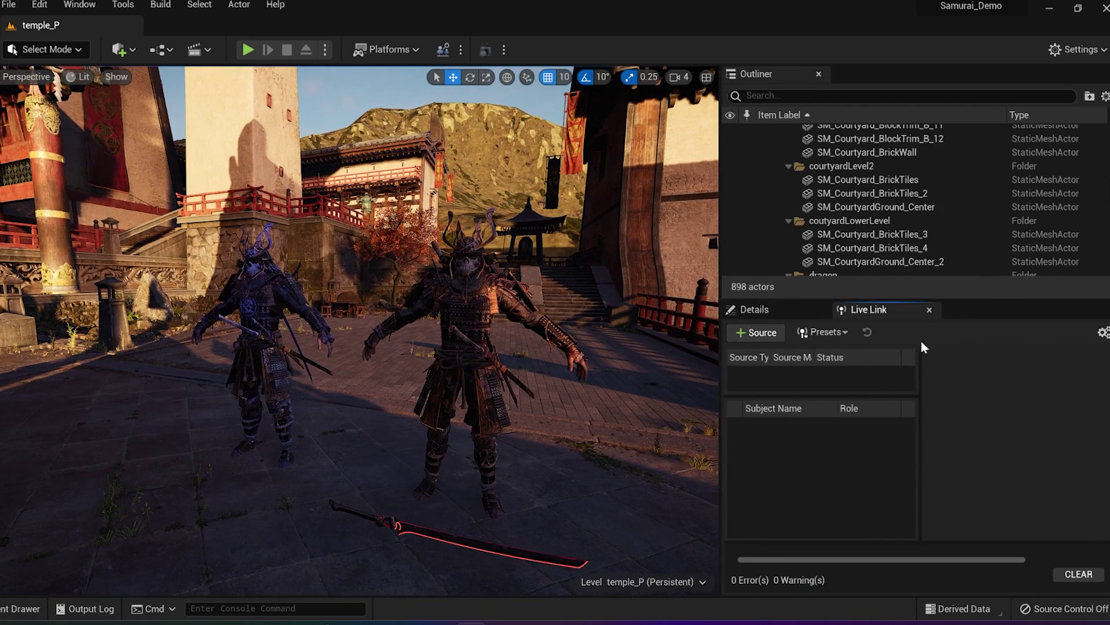
left_click(930, 310)
left_click(1075, 49)
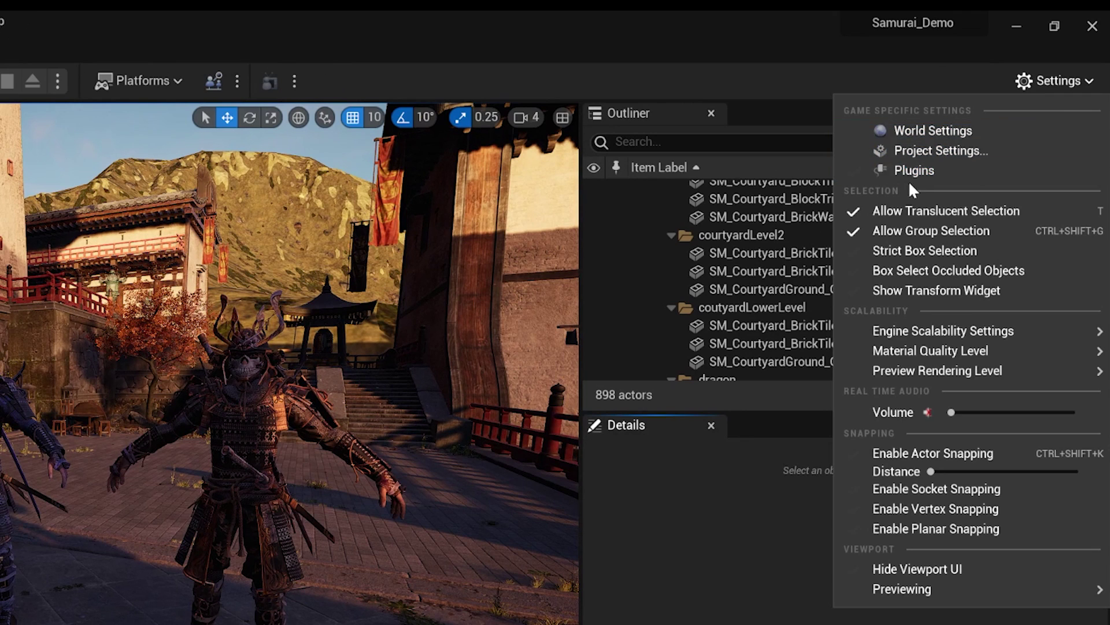
left_click(939, 127)
type("livelink")
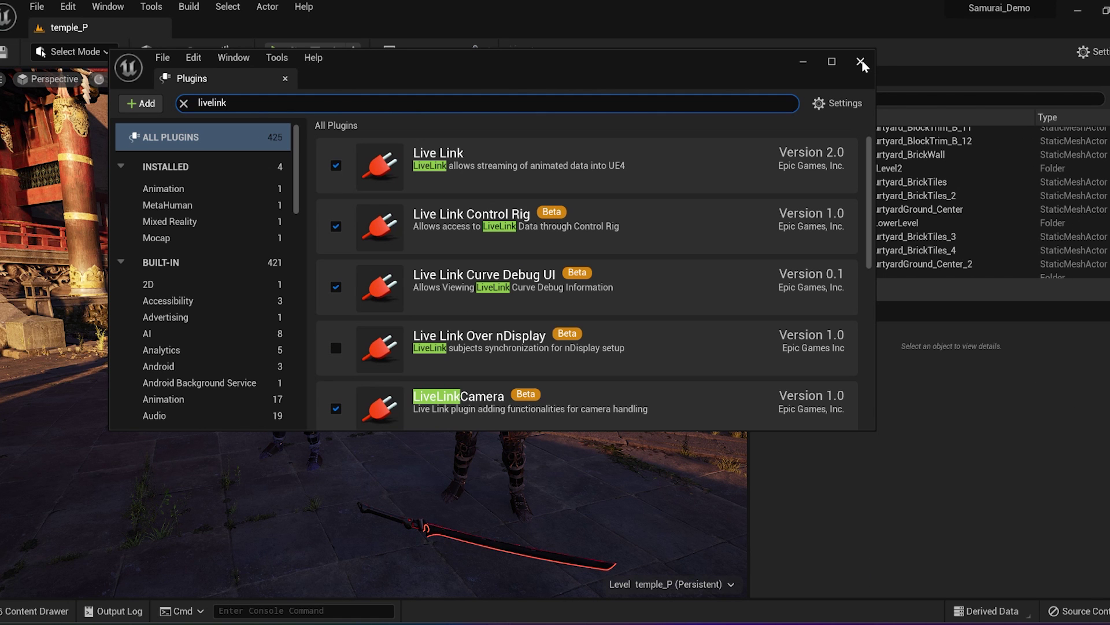
left_click(861, 62)
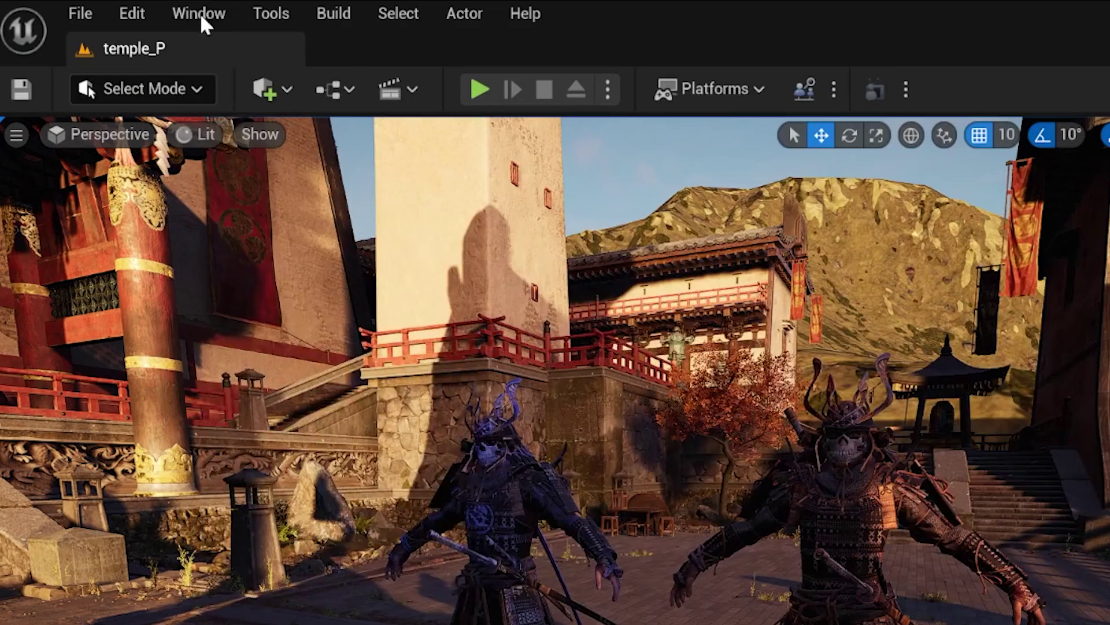
Step: Reopen the Live Link panel from Window > Virtual Production and show its source types
left_click(108, 7)
mouse_move(152, 103)
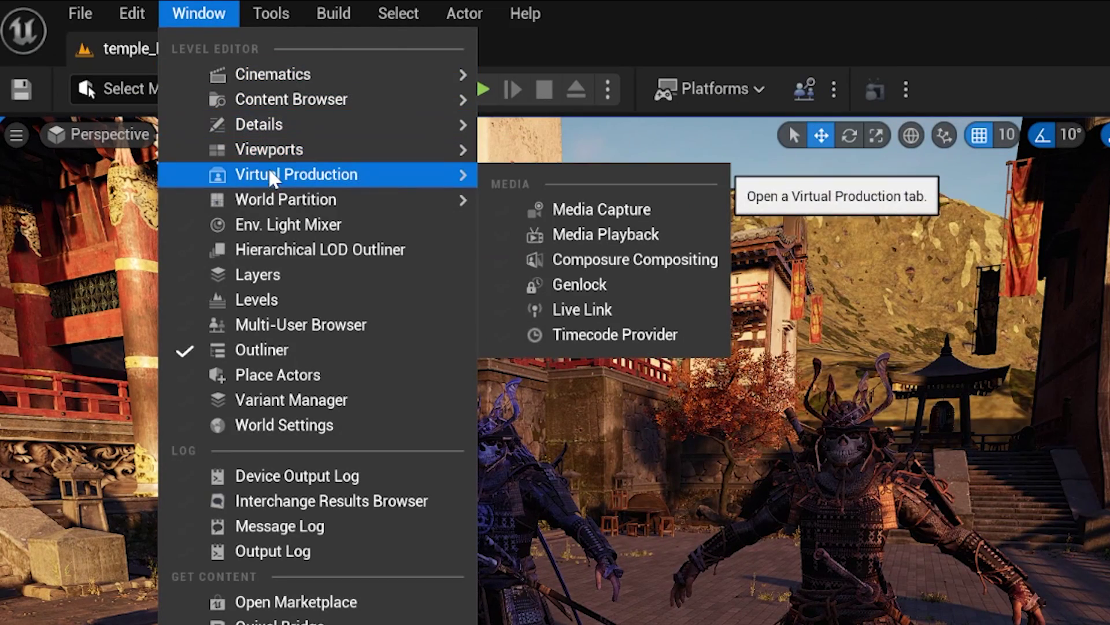
left_click(622, 311)
left_click(785, 335)
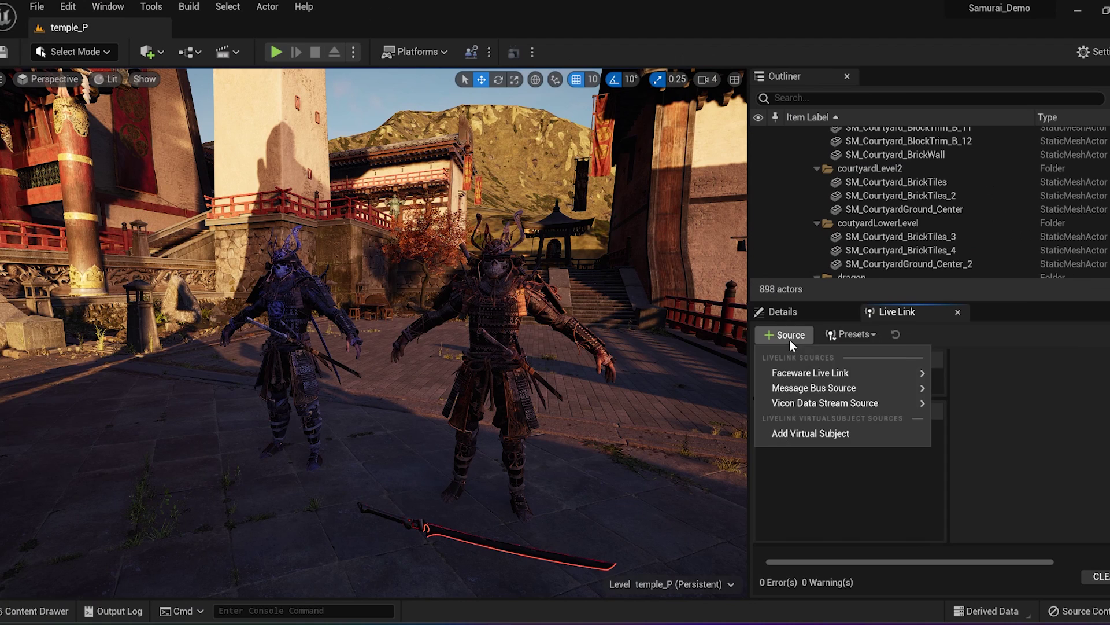
left_click(779, 340)
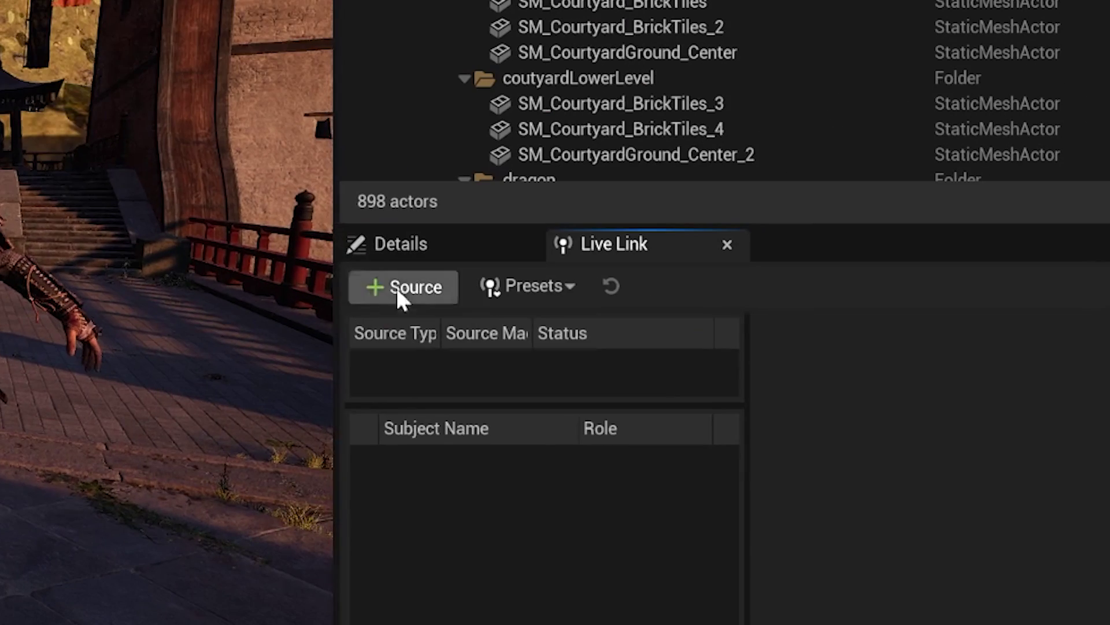
left_click(775, 340)
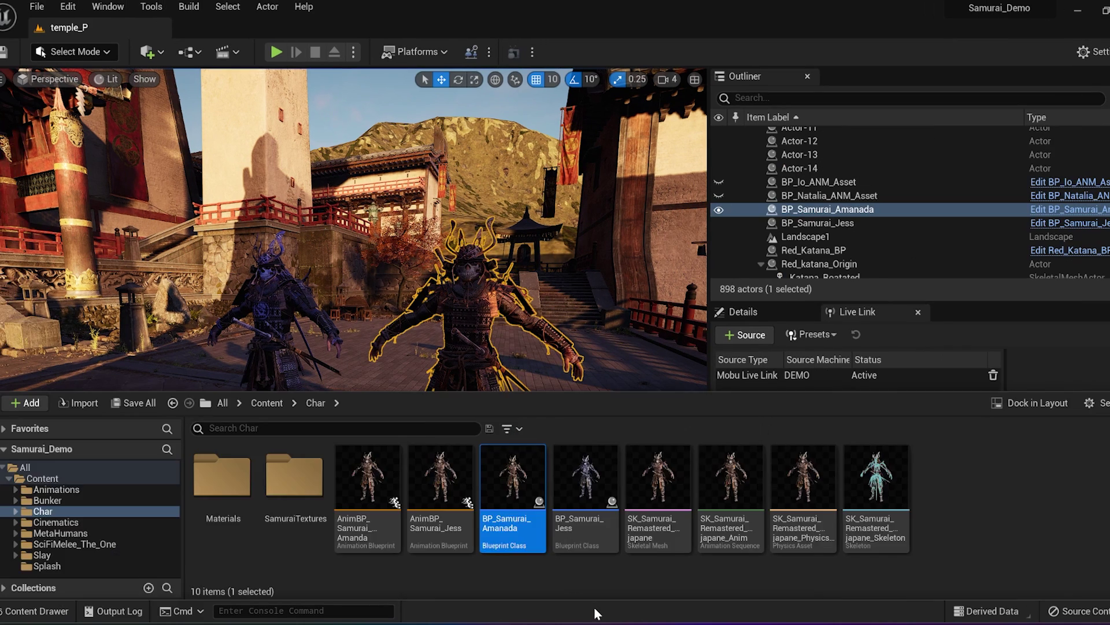
Step: Bring up the Content Browser and inspect the samurai mesh, skeleton and blueprint assets in Char
key("ctrl+b")
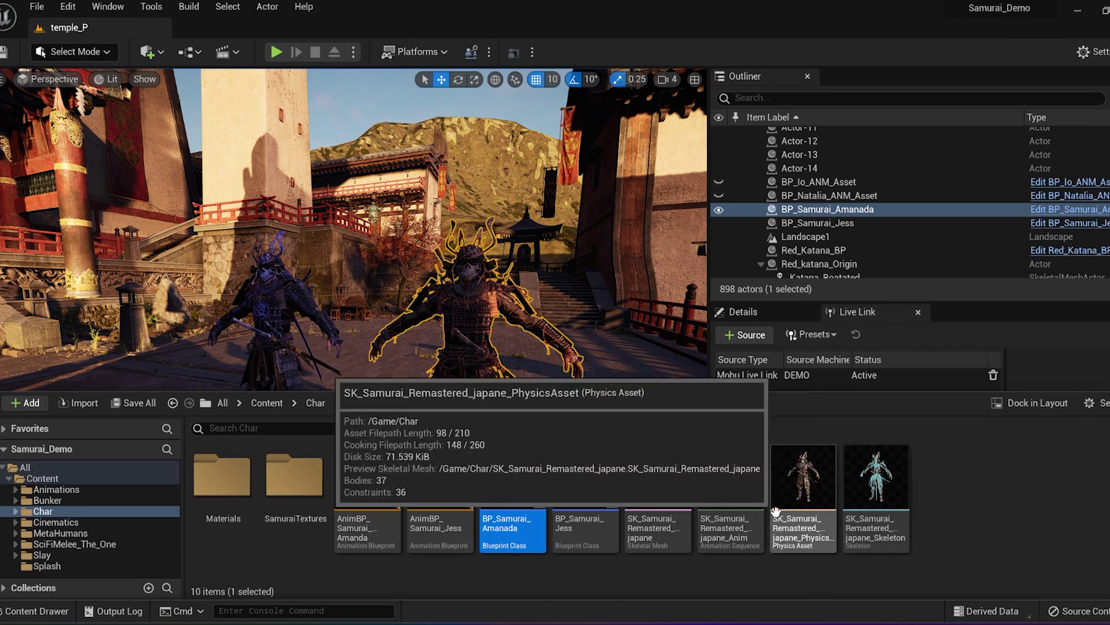
mouse_move(672, 506)
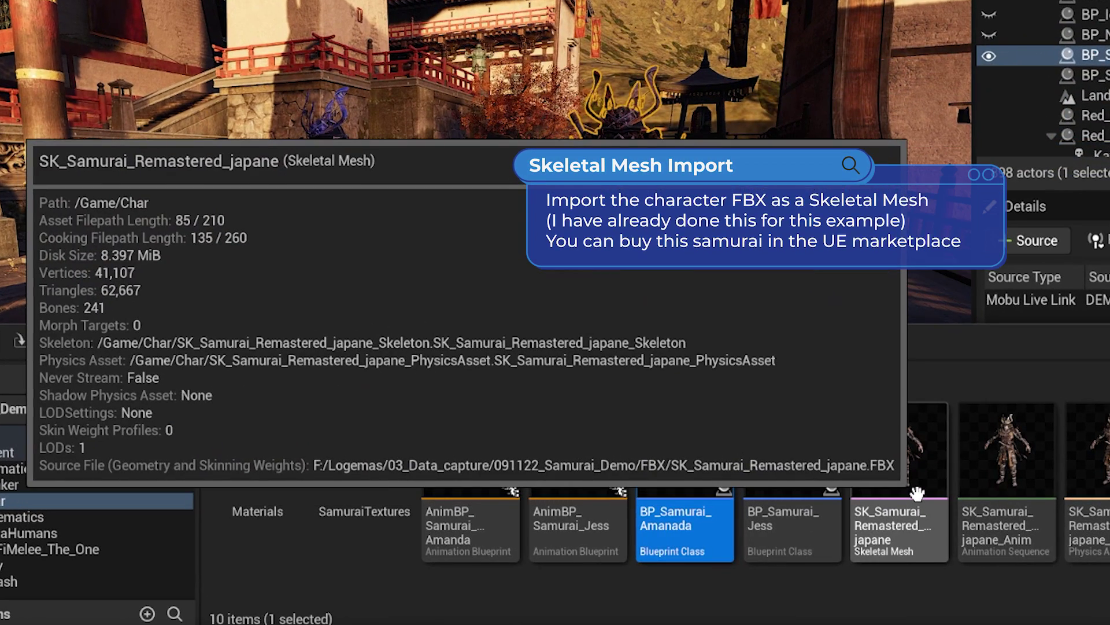
mouse_move(1106, 470)
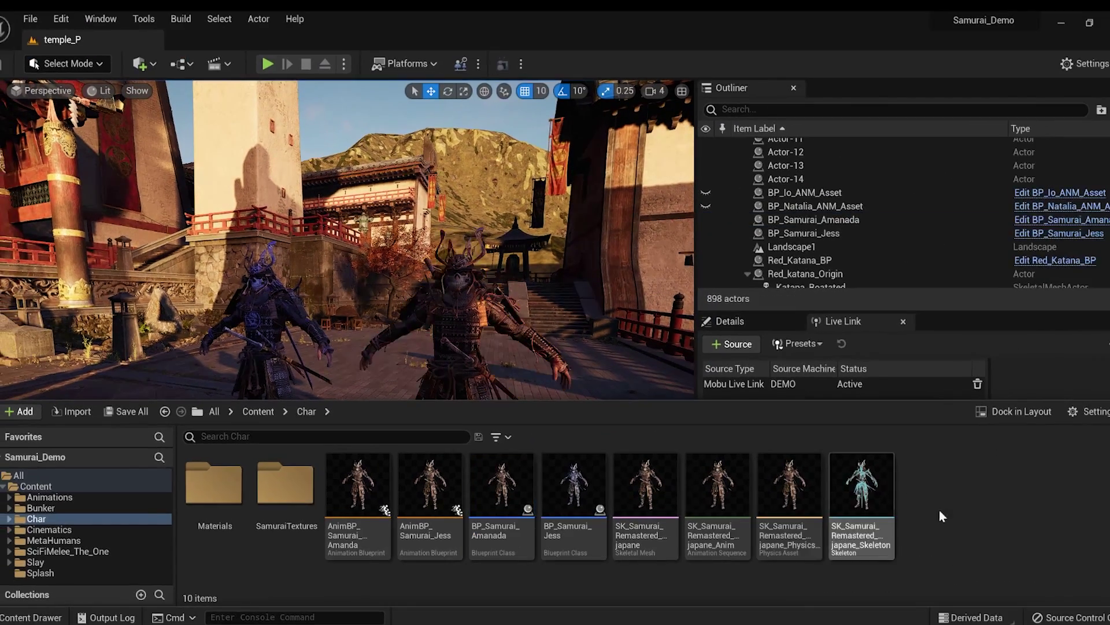
Step: Create an Actor-based Blueprint class in the Char folder named BP_Samurai_Test
right_click(1047, 493)
left_click(1023, 136)
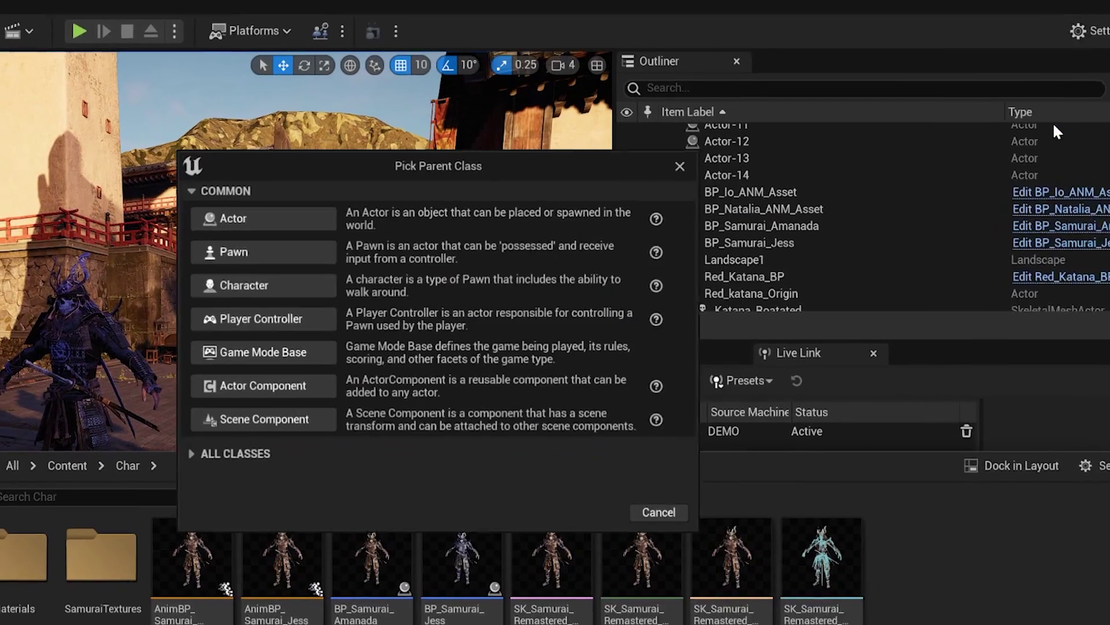
left_click(298, 225)
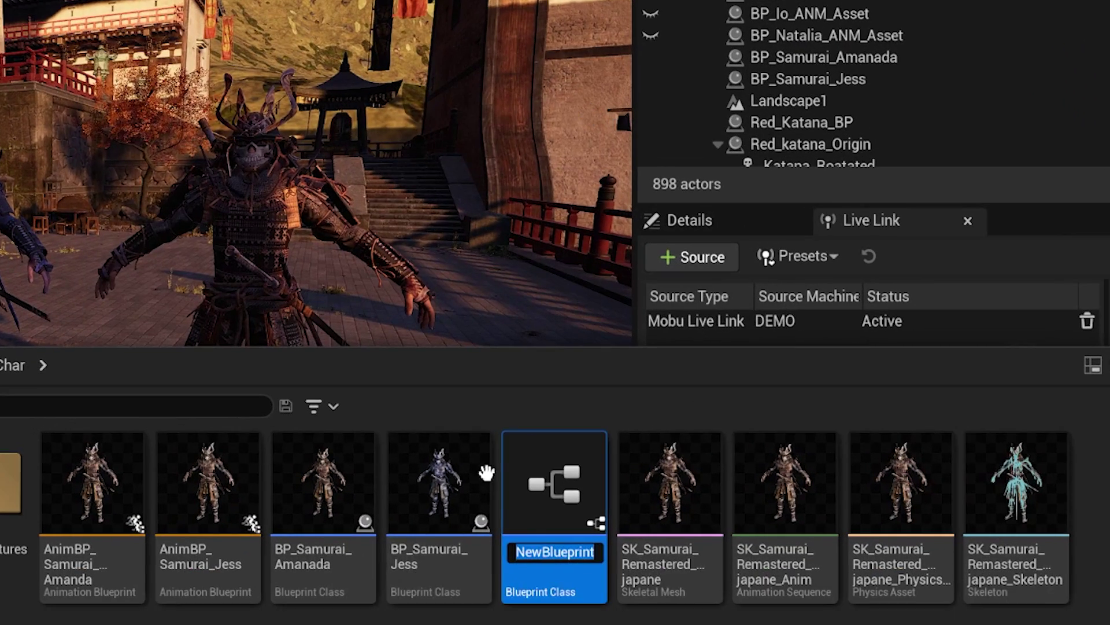
type("BP_Samurai_Test")
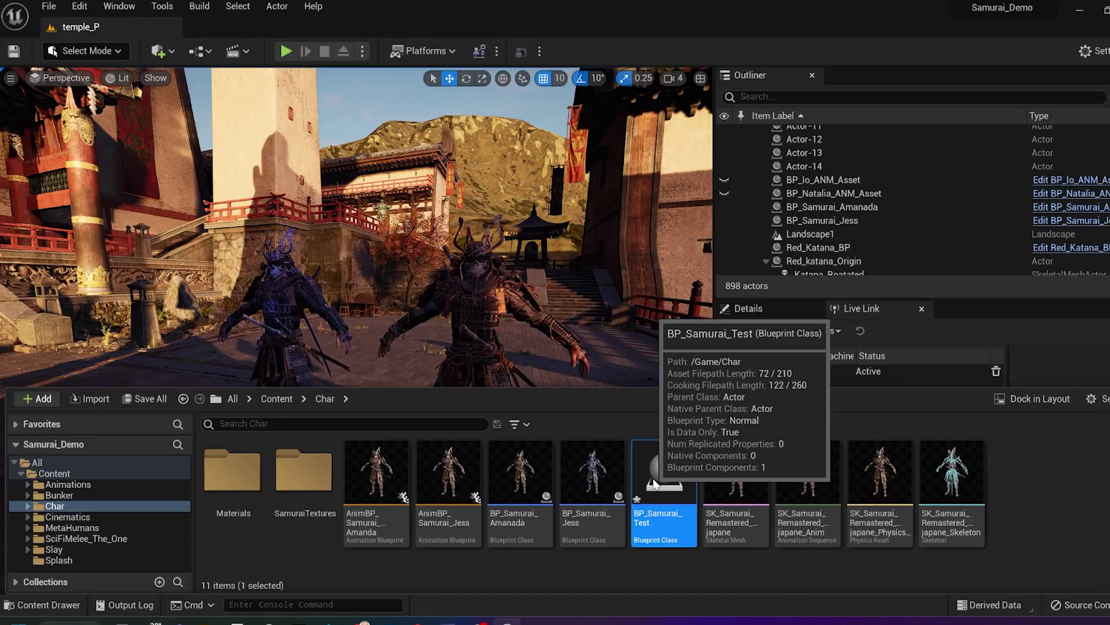
Step: Add a Skeletal Mesh component with its default name to BP_Samurai_Test
double_click(577, 495)
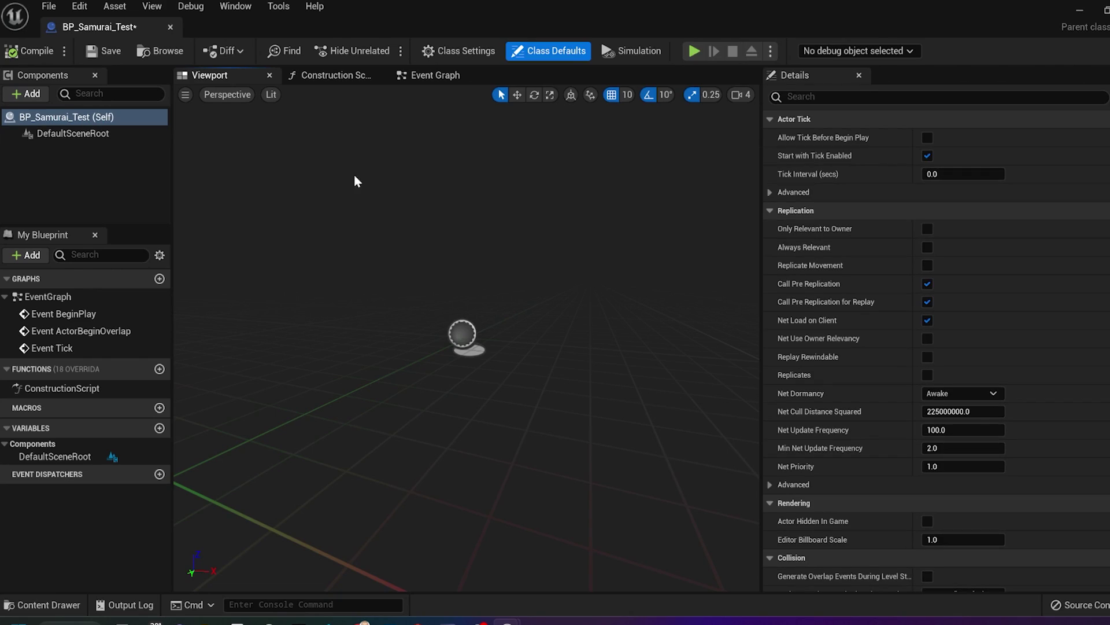
left_click(25, 93)
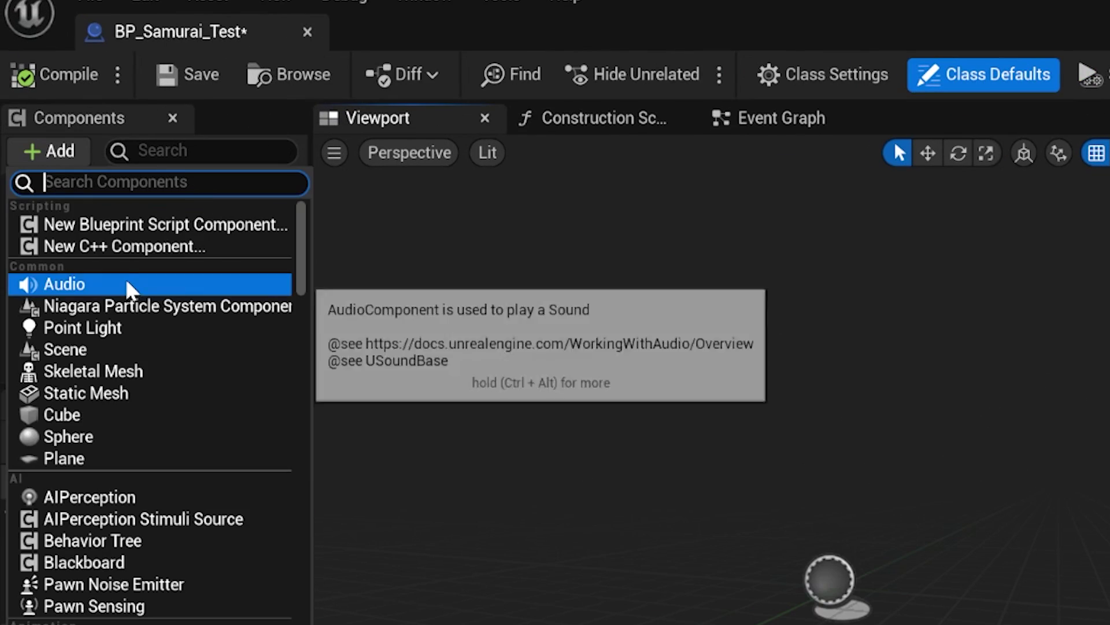
type("skel")
left_click(110, 264)
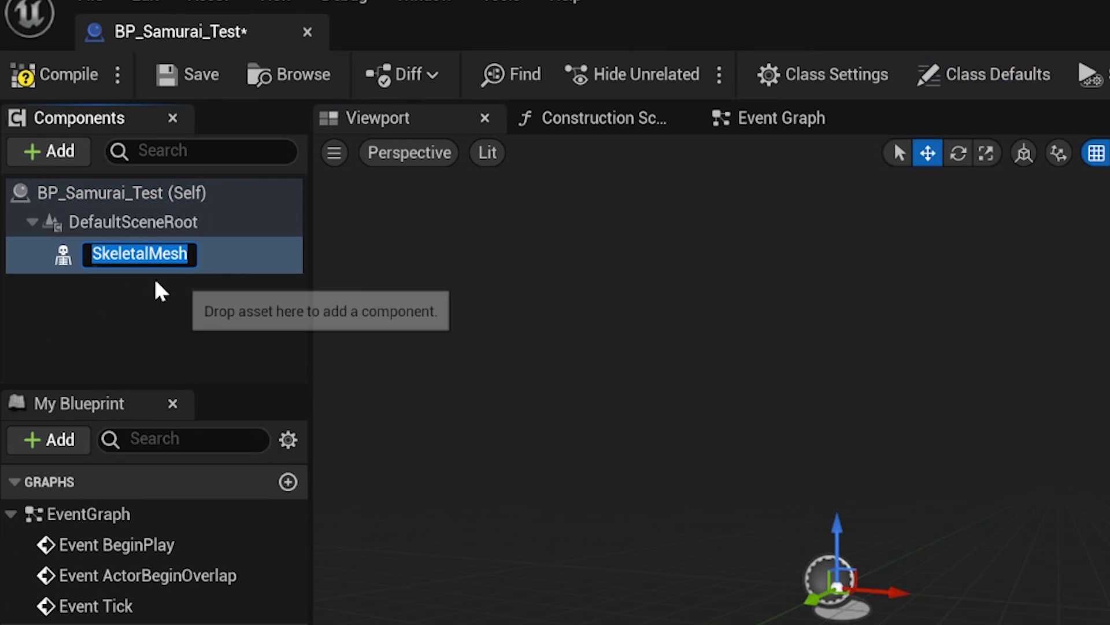
key("Return")
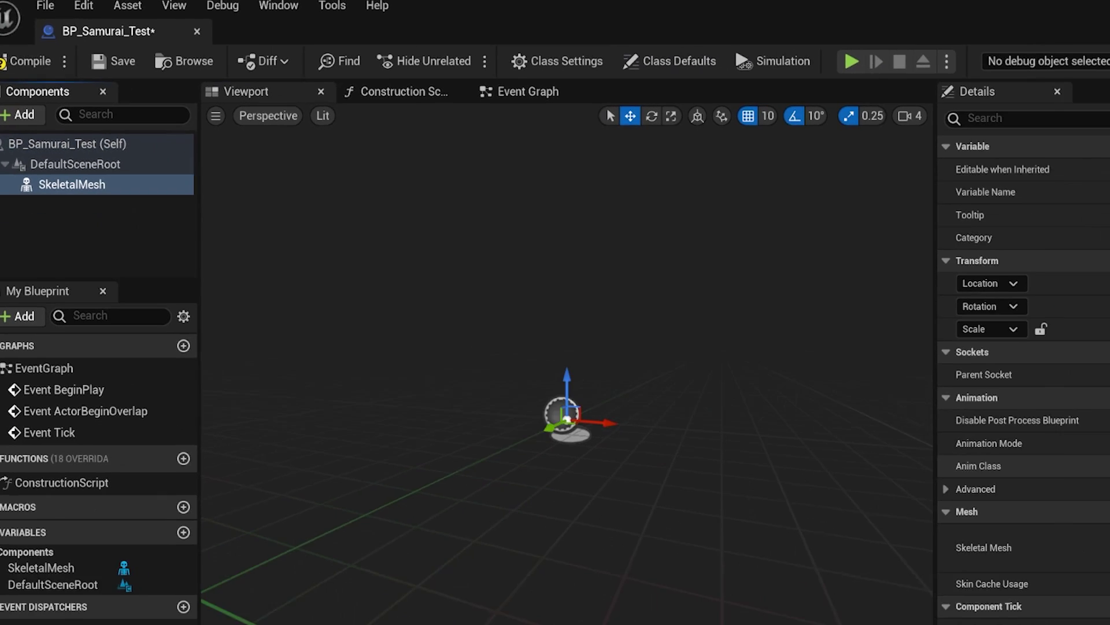
Step: Assign SK_Samurai_Remastered_japane as the component's skeletal mesh and return to the level
left_click(931, 442)
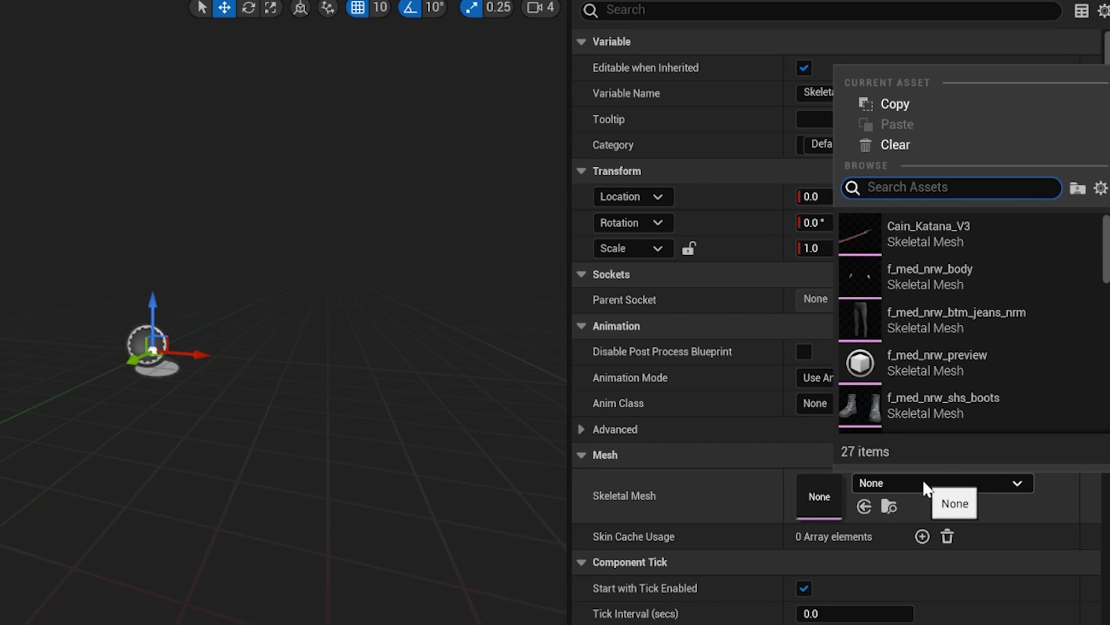
type("sam")
left_click(945, 237)
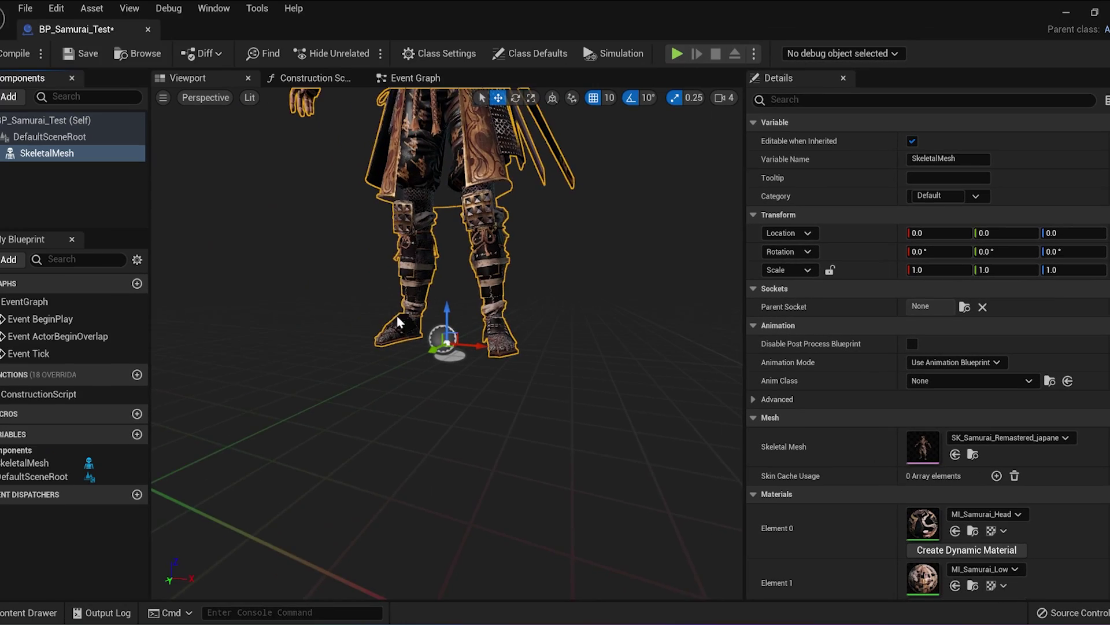
scroll(480, 307, "down", 5)
scroll(480, 306, "up", 2)
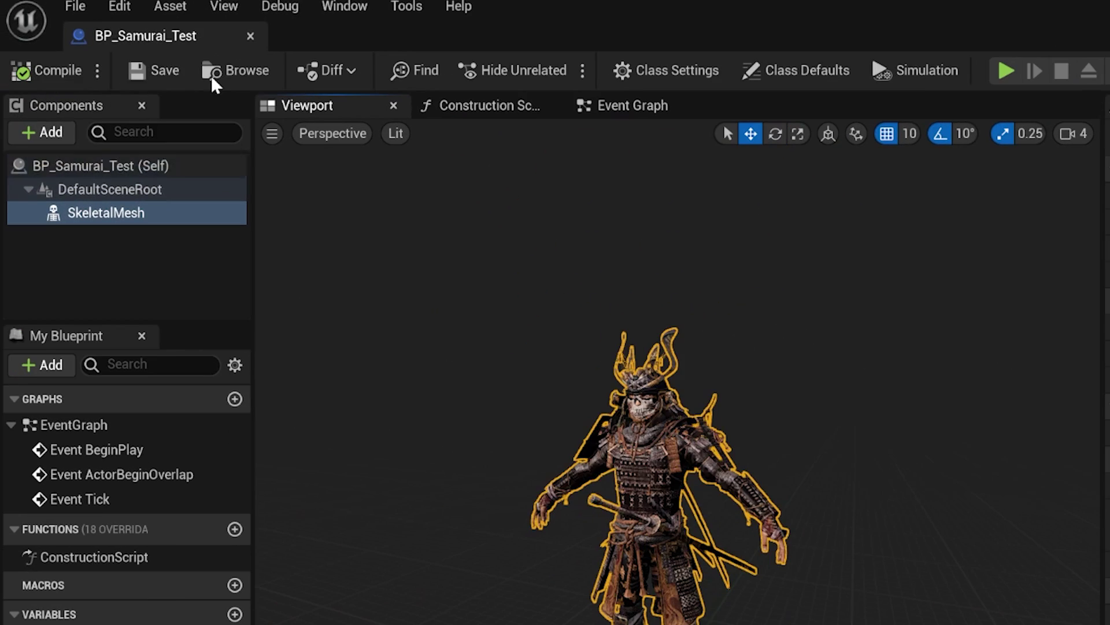
left_click(251, 40)
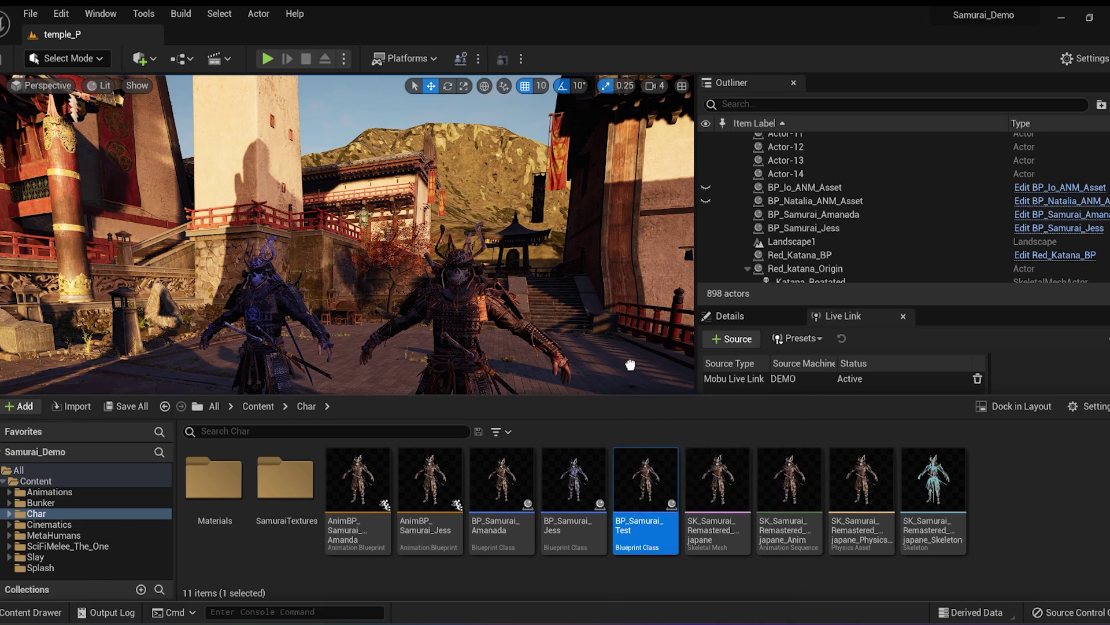
Step: Place BP_Samurai_Test in the temple courtyard beside the other two samurai
left_click_drag(630, 364, 613, 518)
right_click_drag(433, 310, 433, 310)
key("ctrl+space")
Step: Create an Animation Blueprint for the samurai skeleton named AnimBP_Samurai_Test
right_click(1004, 522)
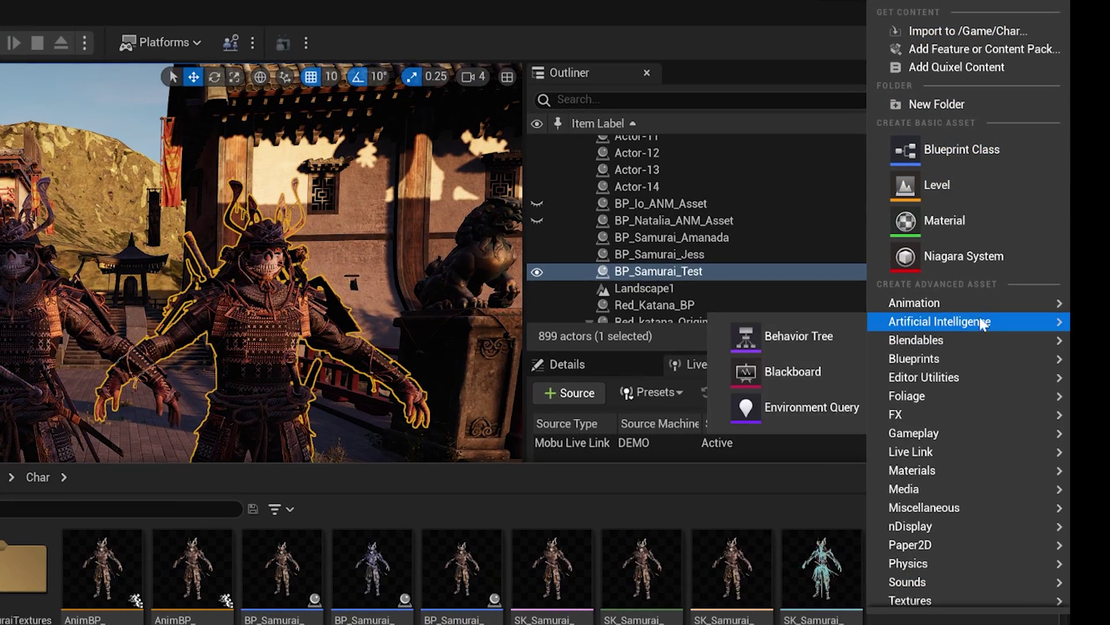
mouse_move(1059, 270)
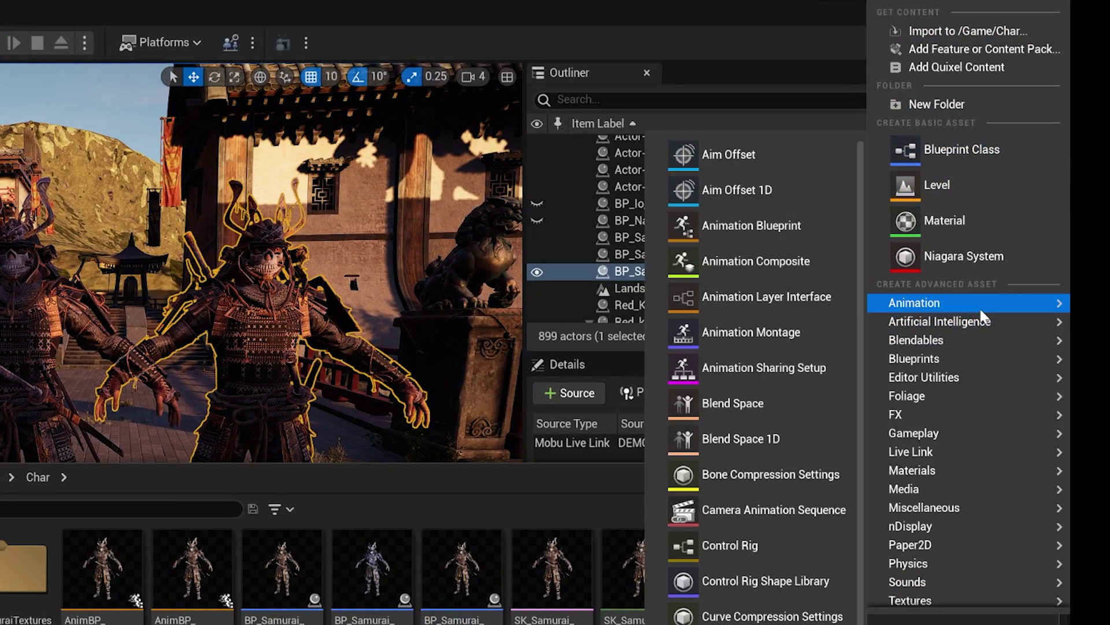
left_click(775, 233)
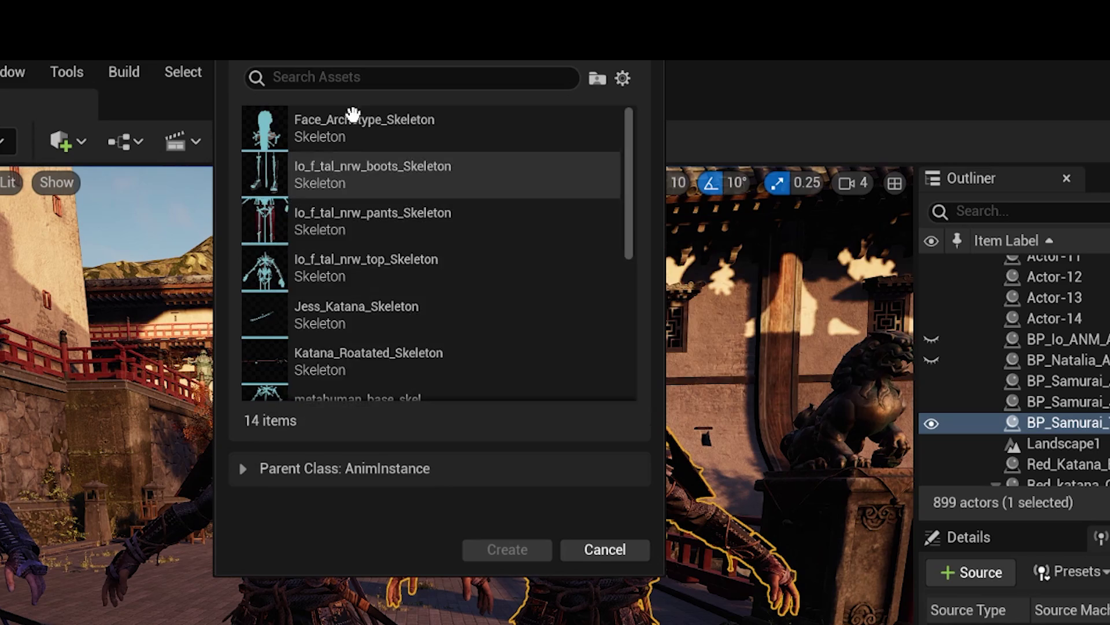
type("samu")
left_click(411, 144)
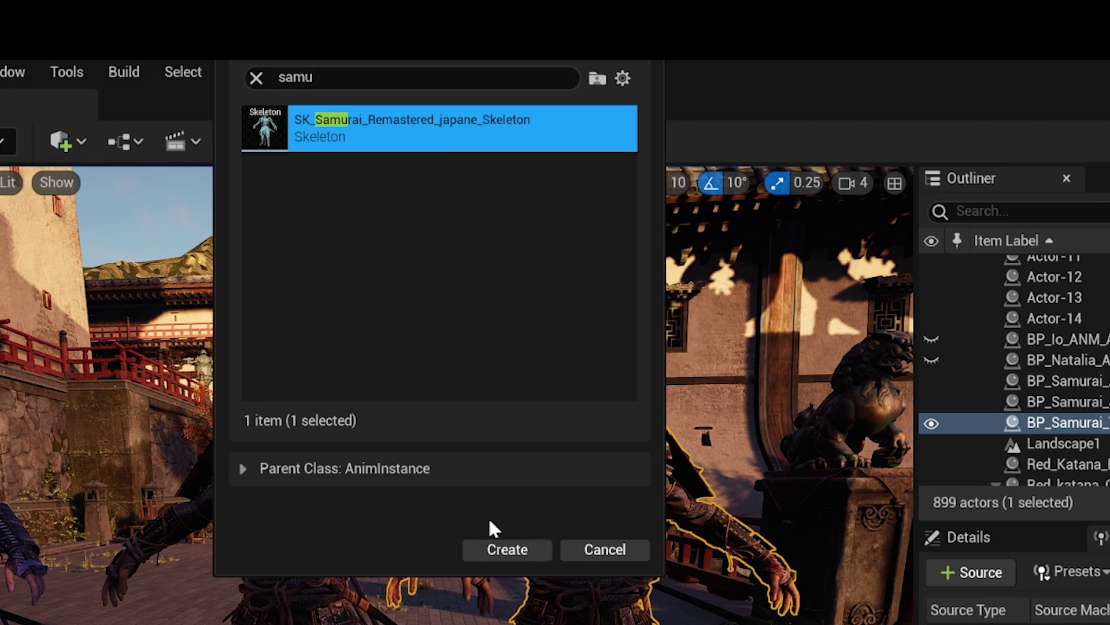
left_click(497, 547)
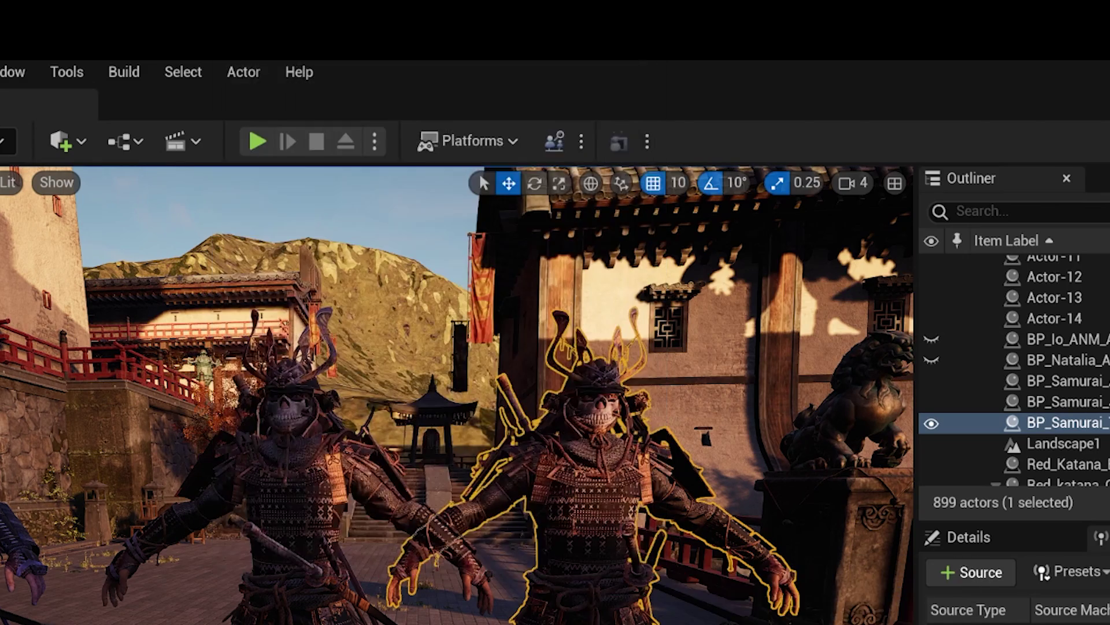
type("AnimBP_S")
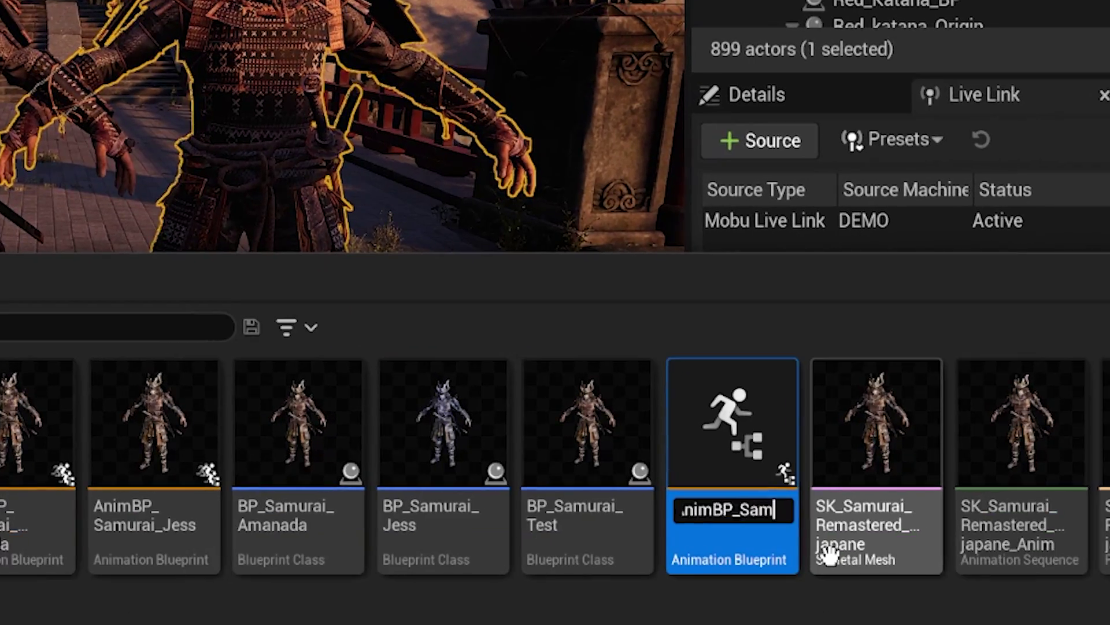
type("amurai_Test")
key("Return")
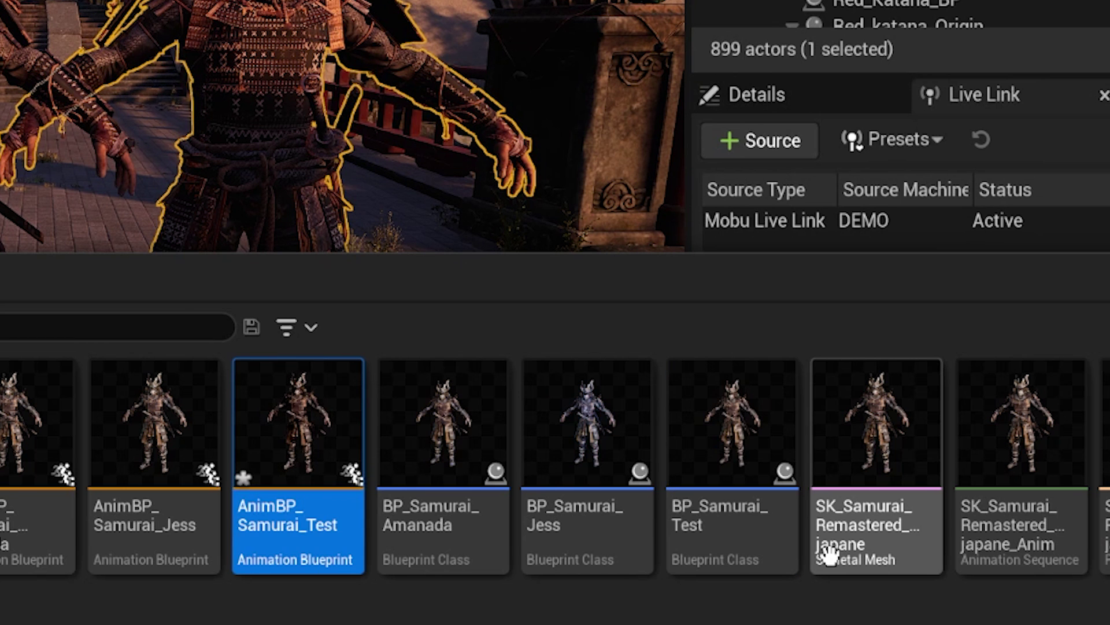
Step: Add a Live Link Pose node with subject Amanda_Samurai, wire it to Output Pose, and compile
double_click(299, 440)
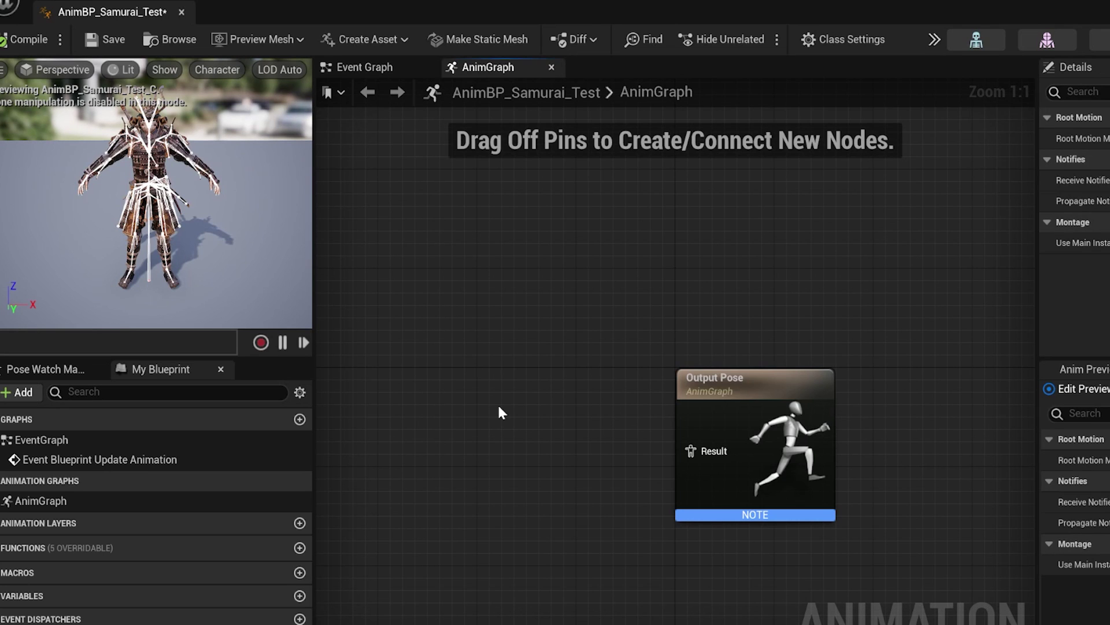
right_click(498, 406)
type("live")
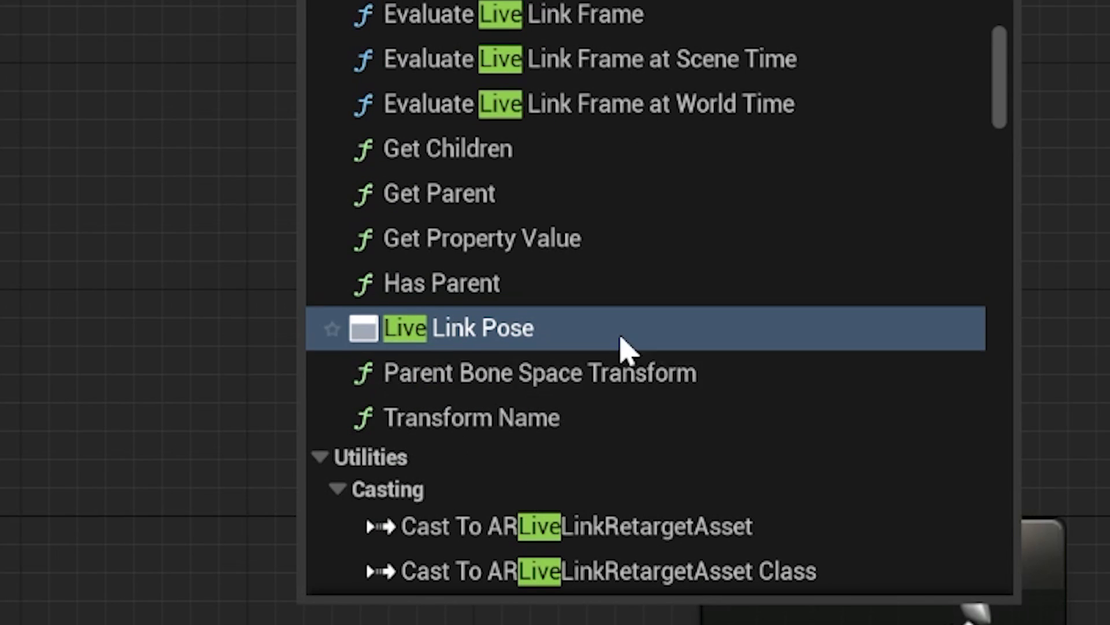
left_click(623, 340)
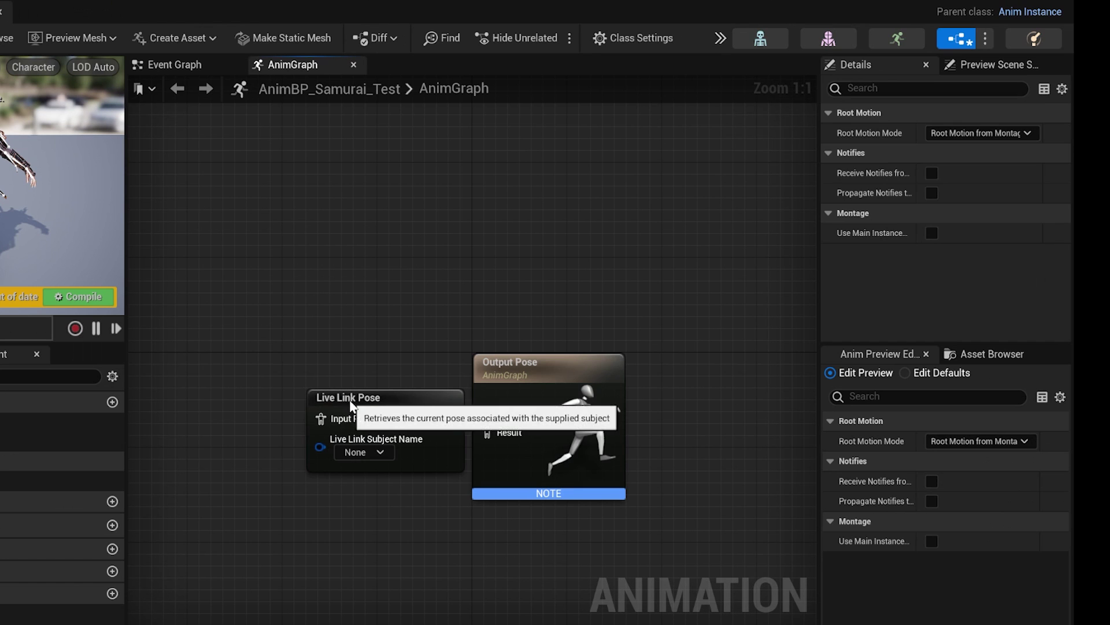
left_click_drag(356, 408, 307, 399)
left_click(332, 440)
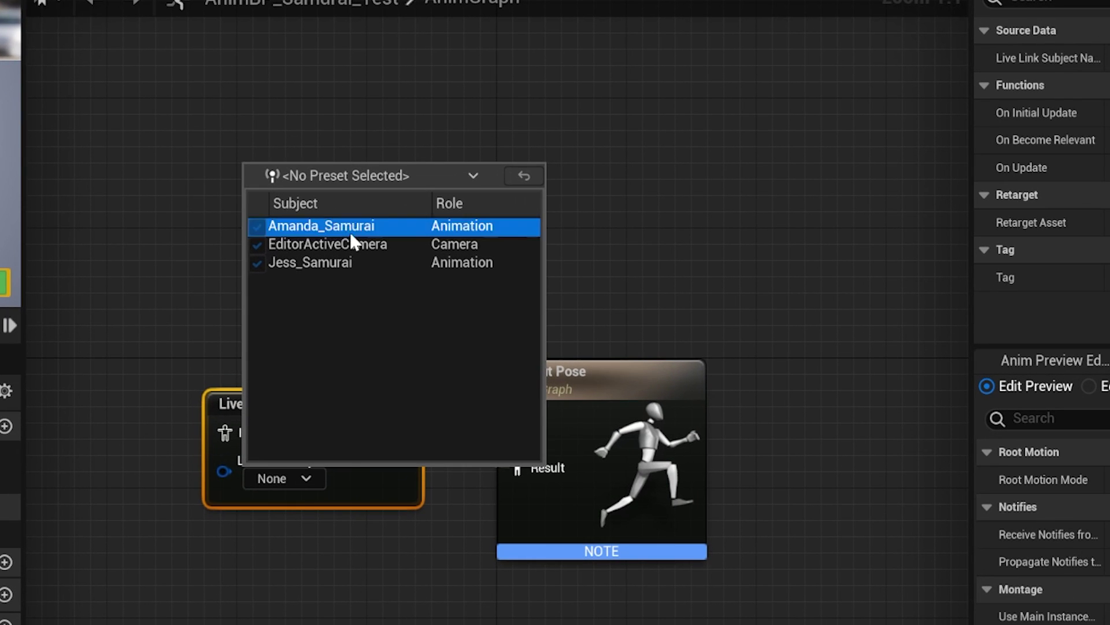
left_click(366, 258)
left_click_drag(401, 449, 499, 449)
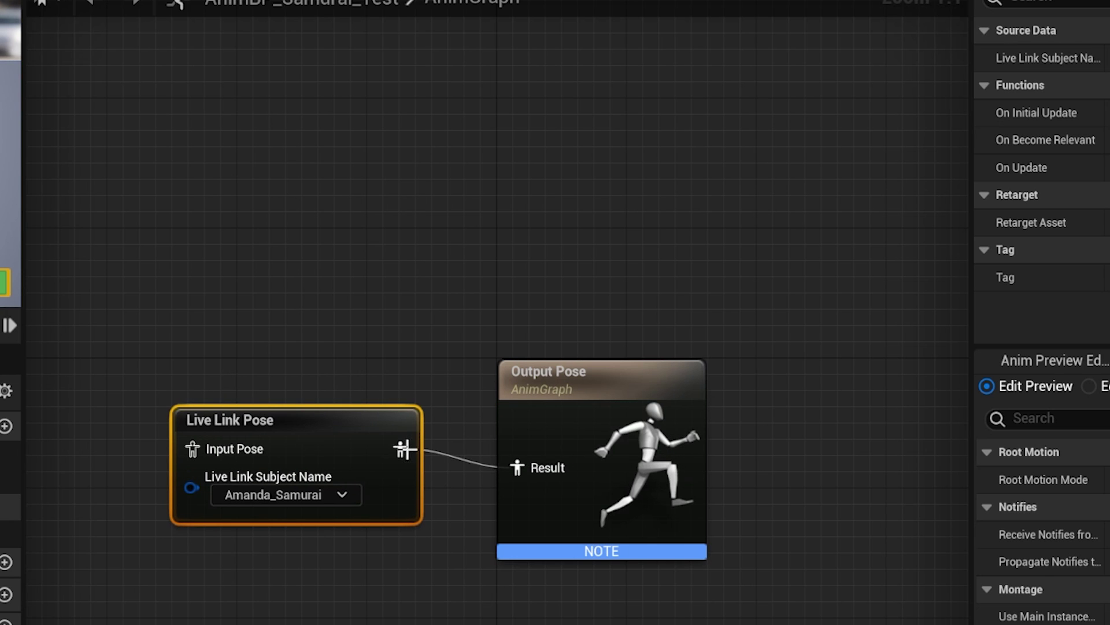
scroll(526, 475, "down", 3)
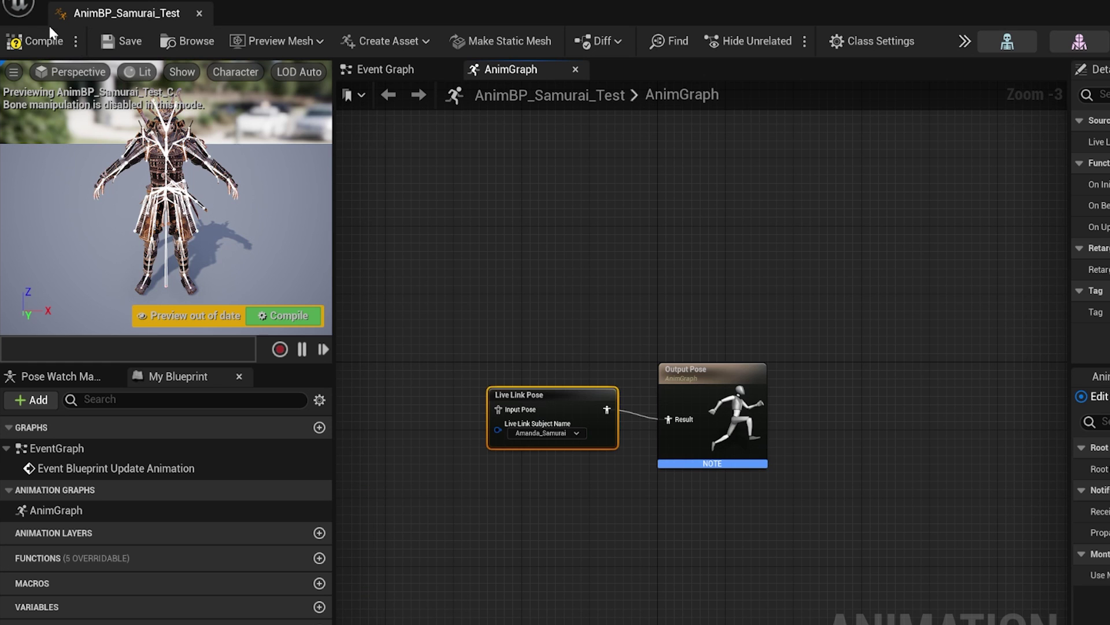
left_click(42, 41)
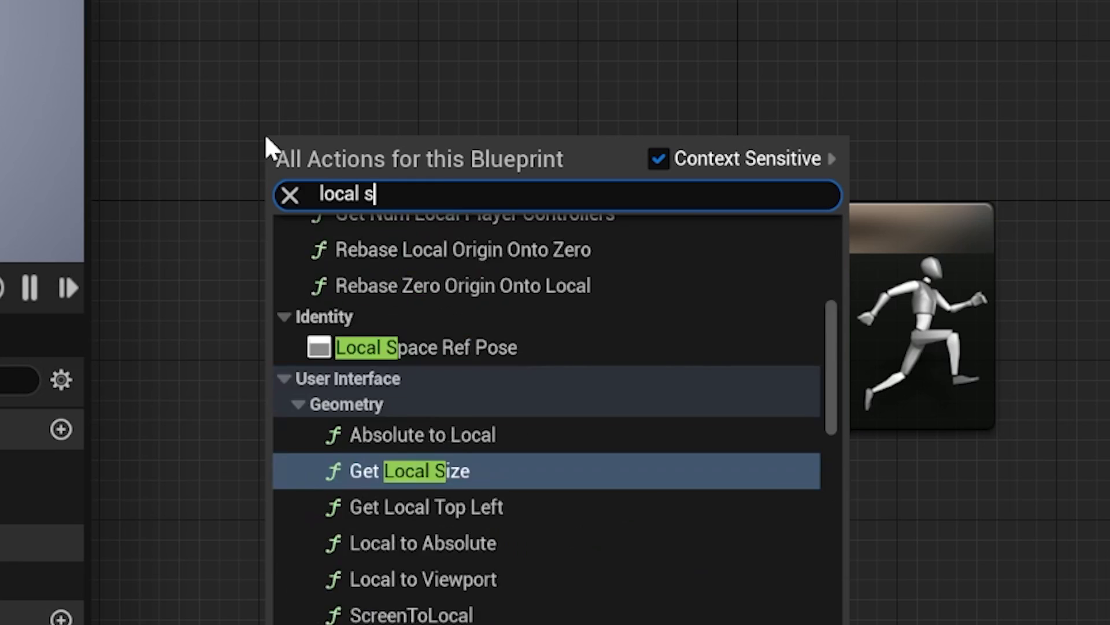
Step: Feed a Local Space Ref Pose into the Live Link Pose, then recompile and save
type("p")
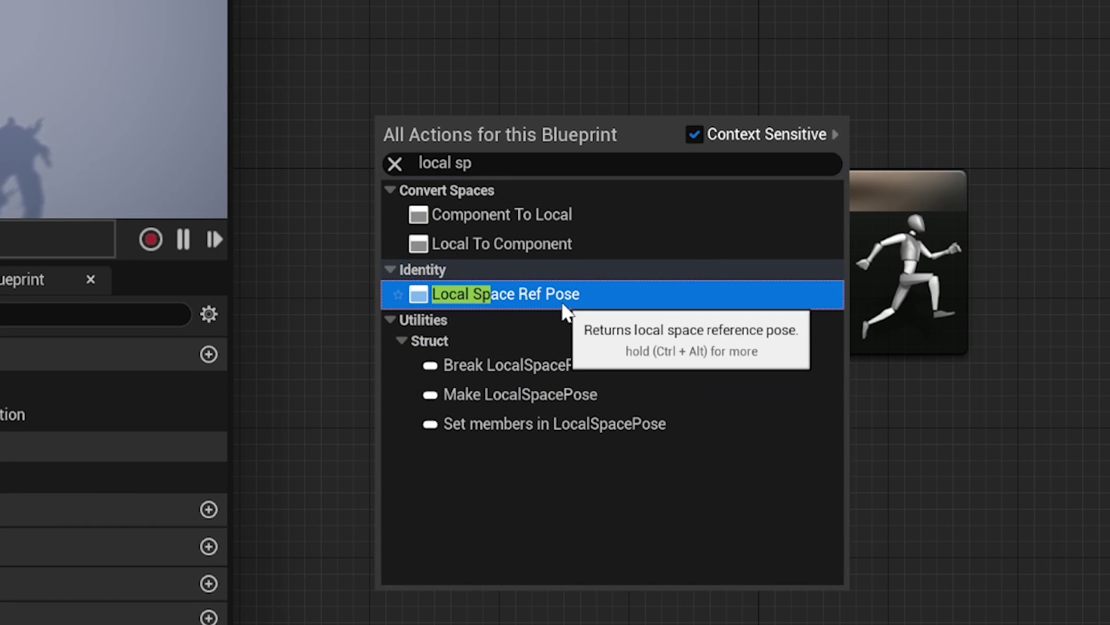
left_click(562, 308)
left_click_drag(507, 178, 370, 263)
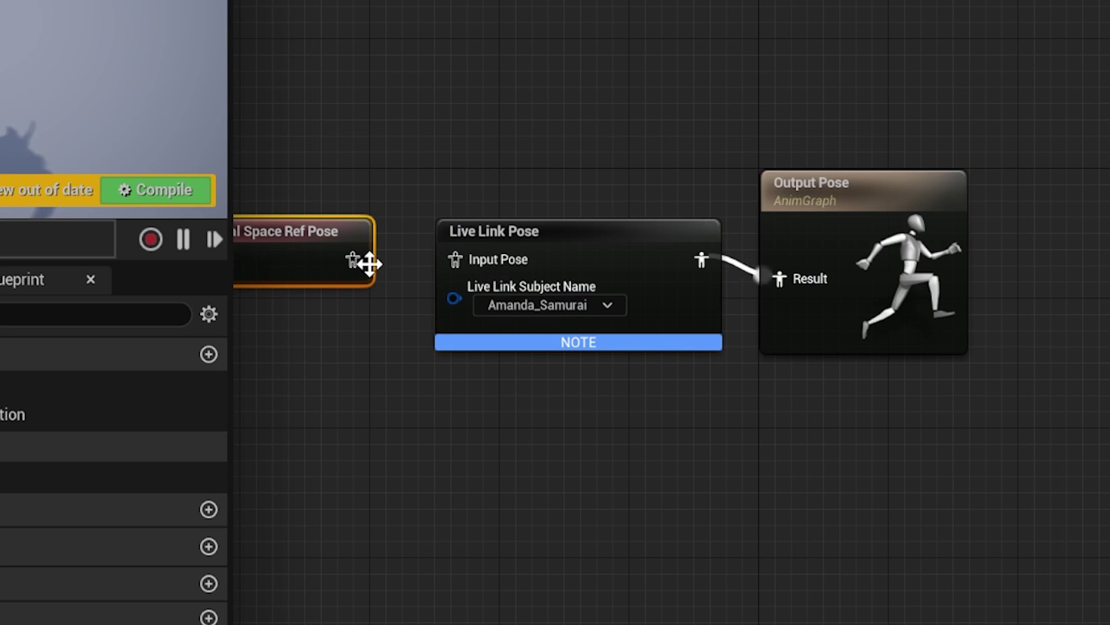
left_click_drag(466, 272, 457, 263)
left_click(573, 243)
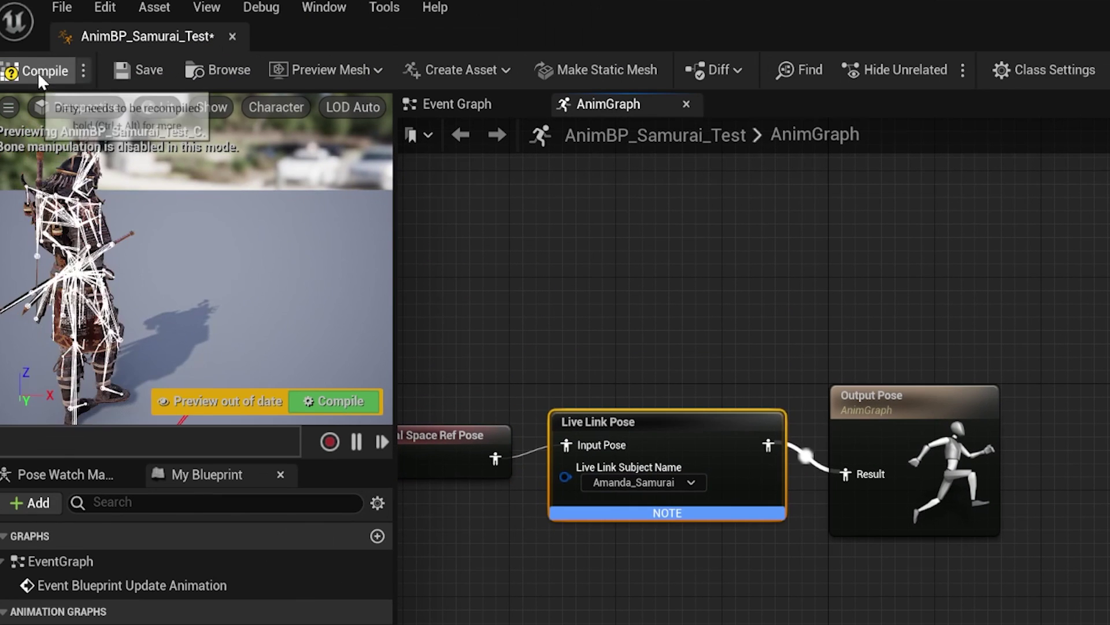
left_click(37, 70)
left_click(133, 81)
left_click_drag(1004, 337, 457, 565)
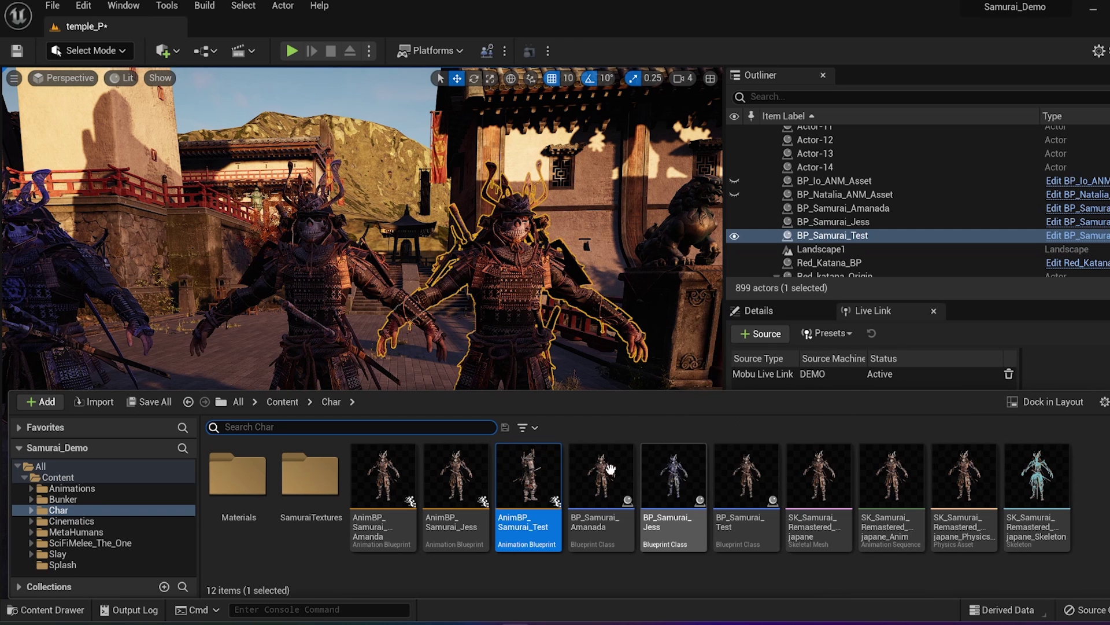
Step: Set BP_Samurai_Test's SkeletalMesh to Use Animation Blueprint with Anim Class AnimBP_Samurai_Test_C
left_click(673, 493)
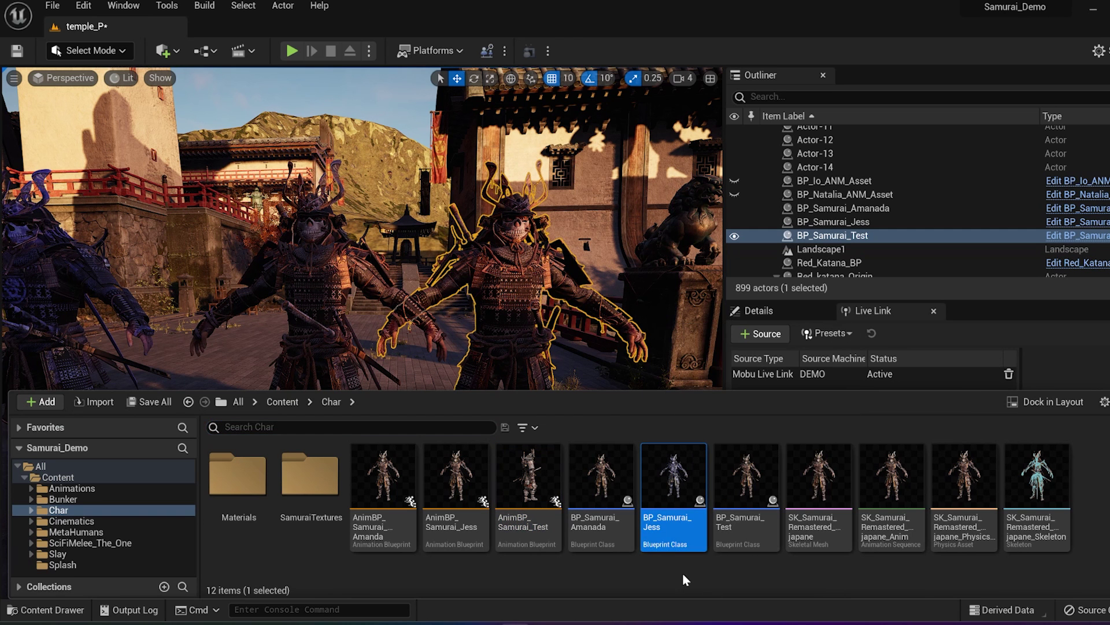
double_click(742, 493)
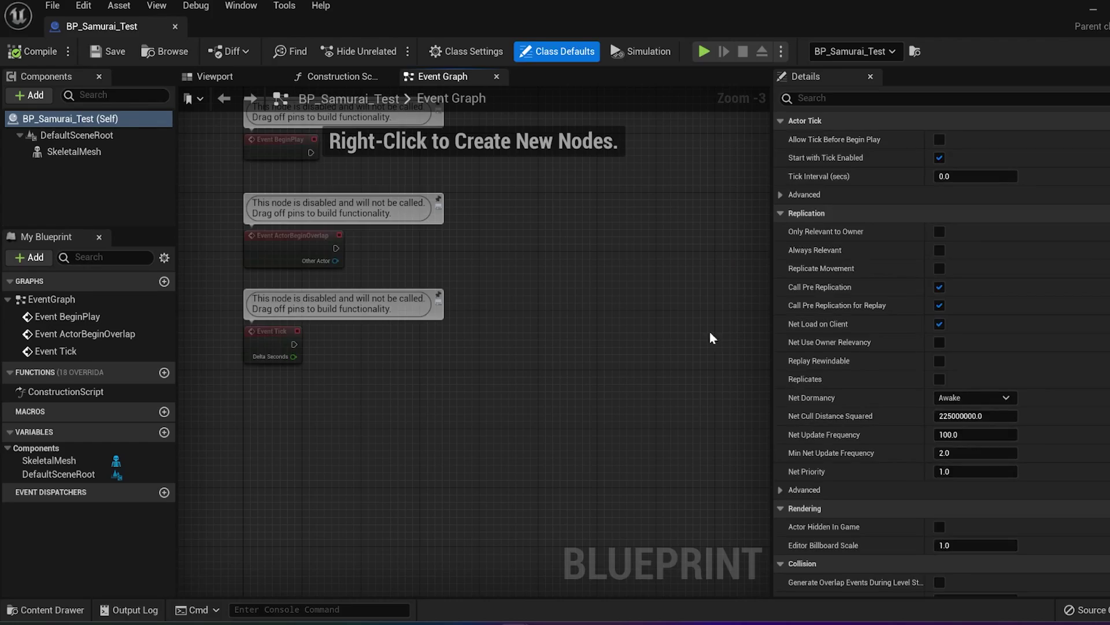
left_click(75, 151)
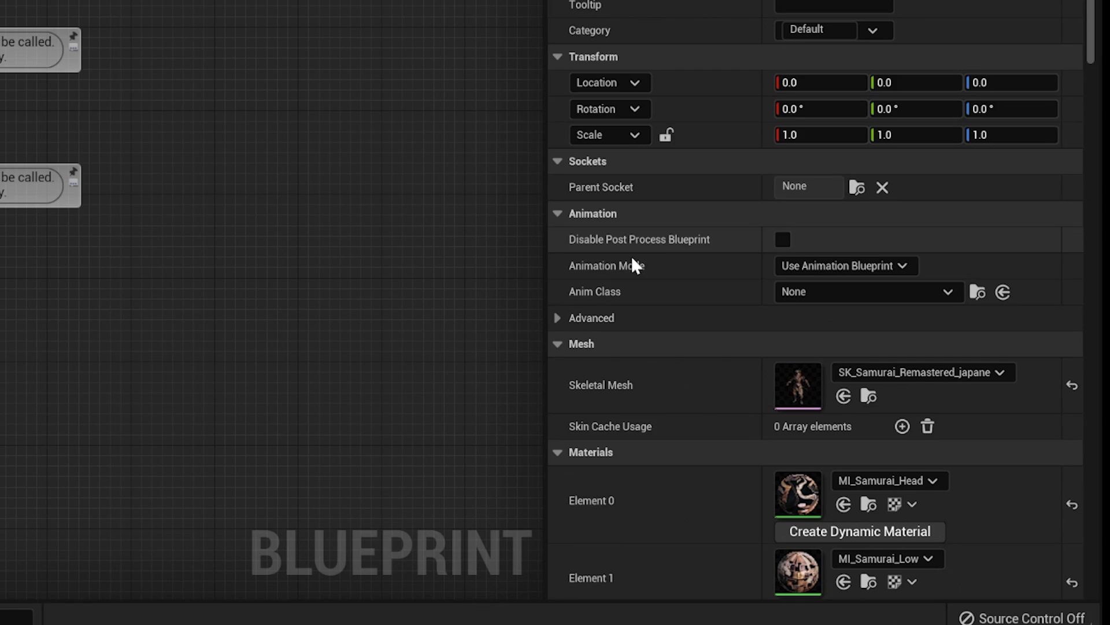
left_click(817, 260)
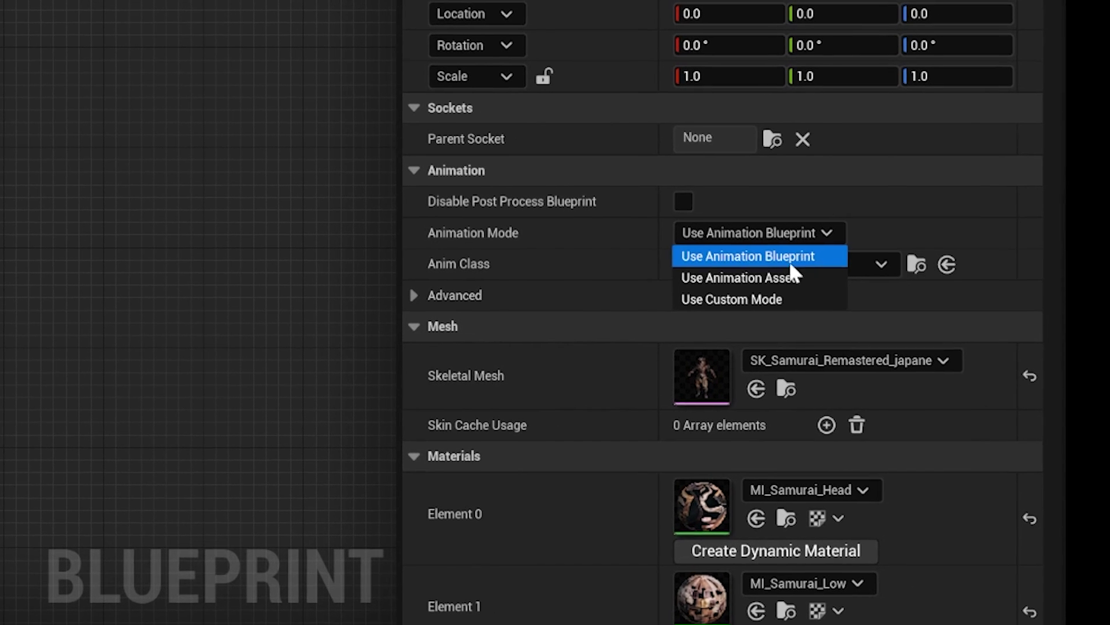
left_click(788, 248)
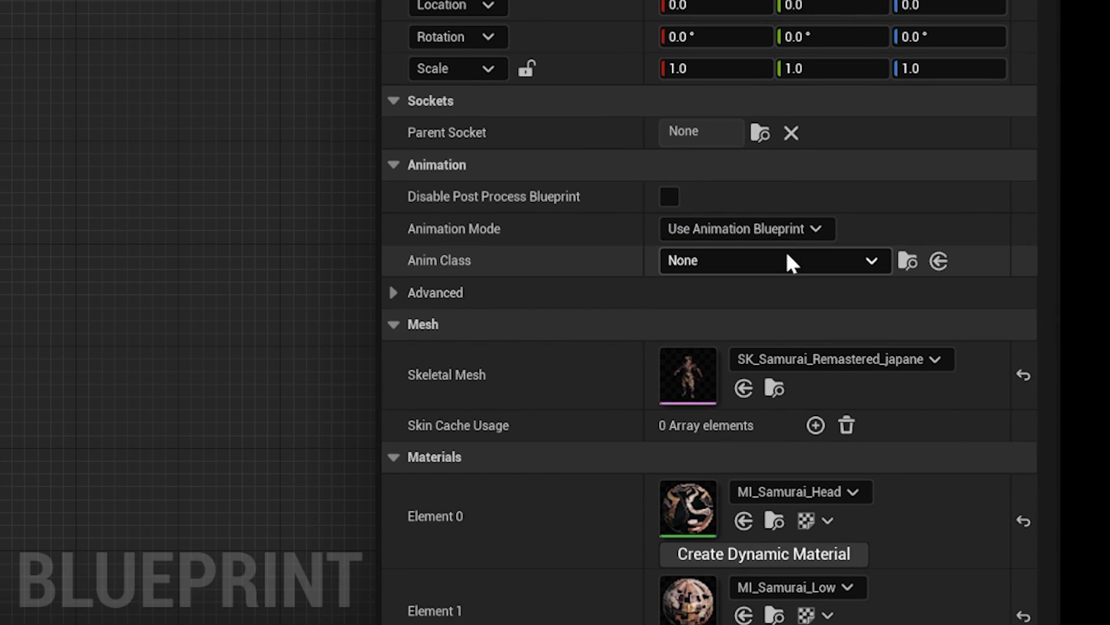
left_click(763, 259)
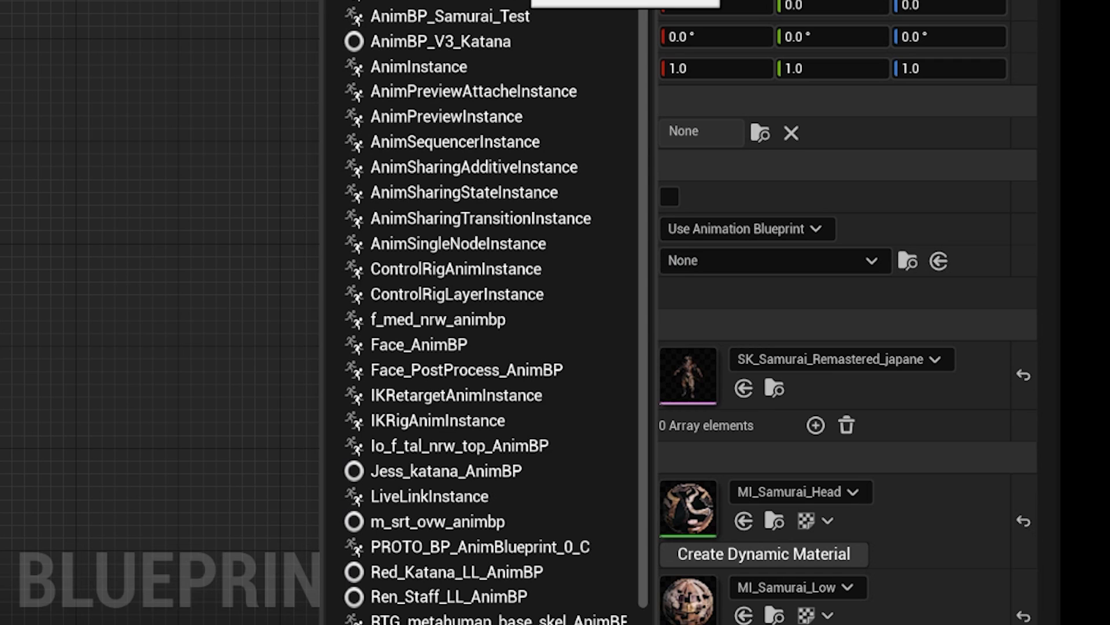
type("test")
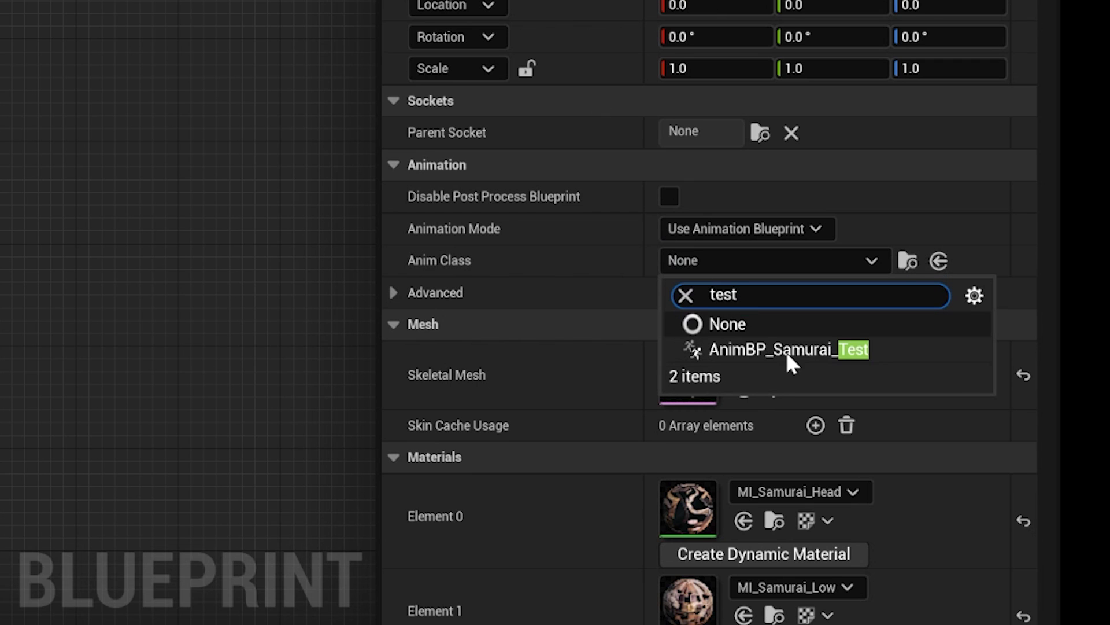
left_click(849, 351)
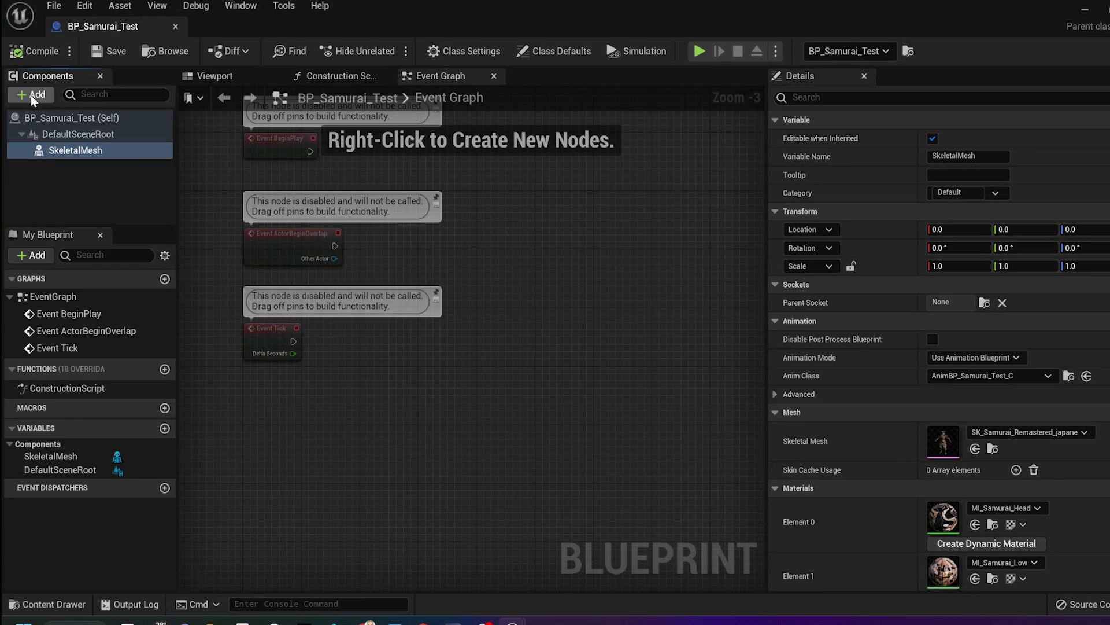
Step: Add a Live Link Skeletal Animation component to BP_Samurai_Test, keeping its default name
left_click(26, 112)
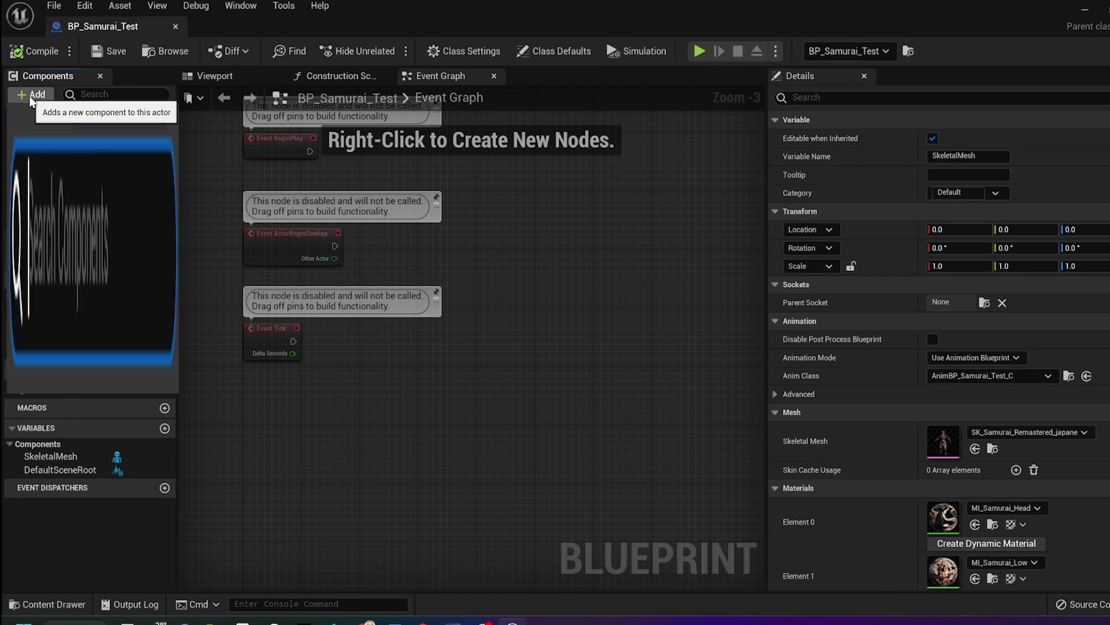
type("live")
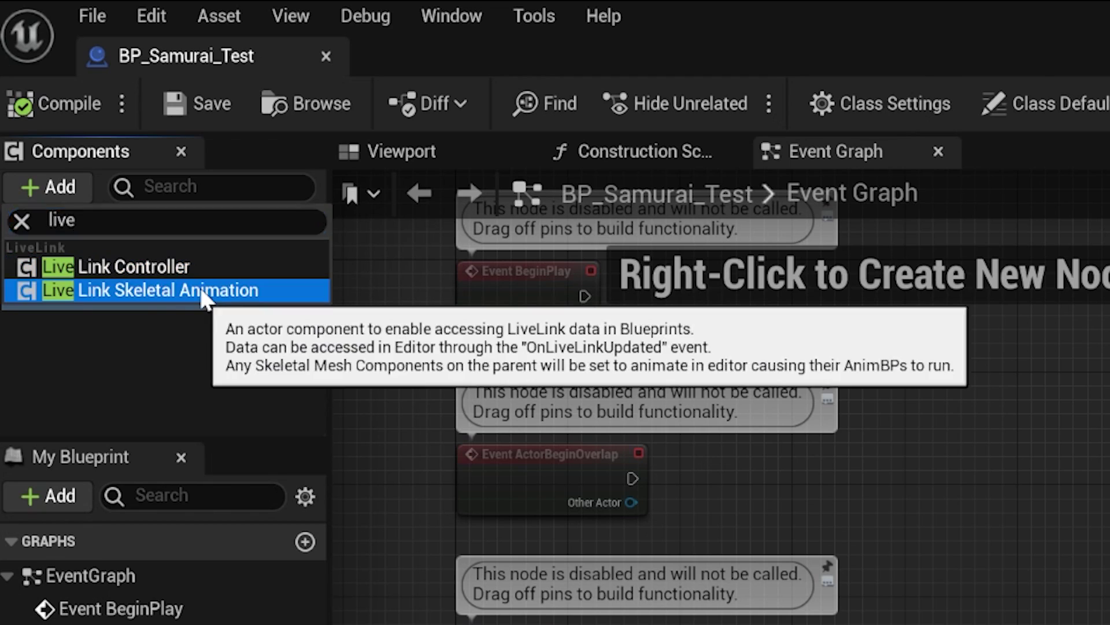
left_click(150, 290)
key("Return")
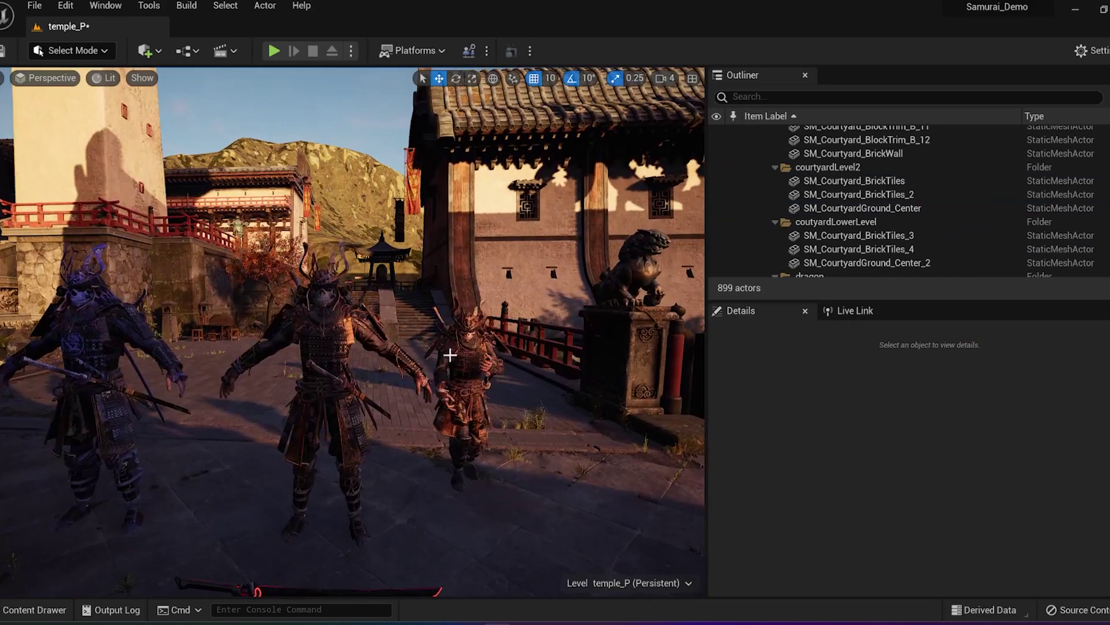
Step: Delete the test samurai and check the Jess and Amanda AnimBPs keep Amanda_Samurai as Live Link subject
left_click(453, 356)
key("Delete")
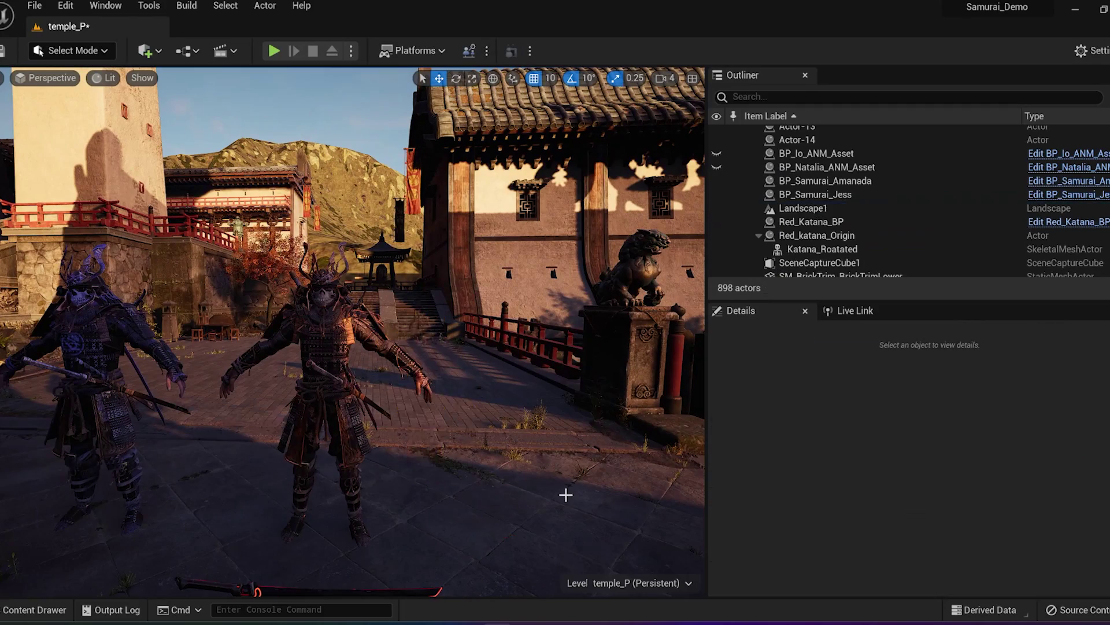
key("ctrl+space")
double_click(434, 518)
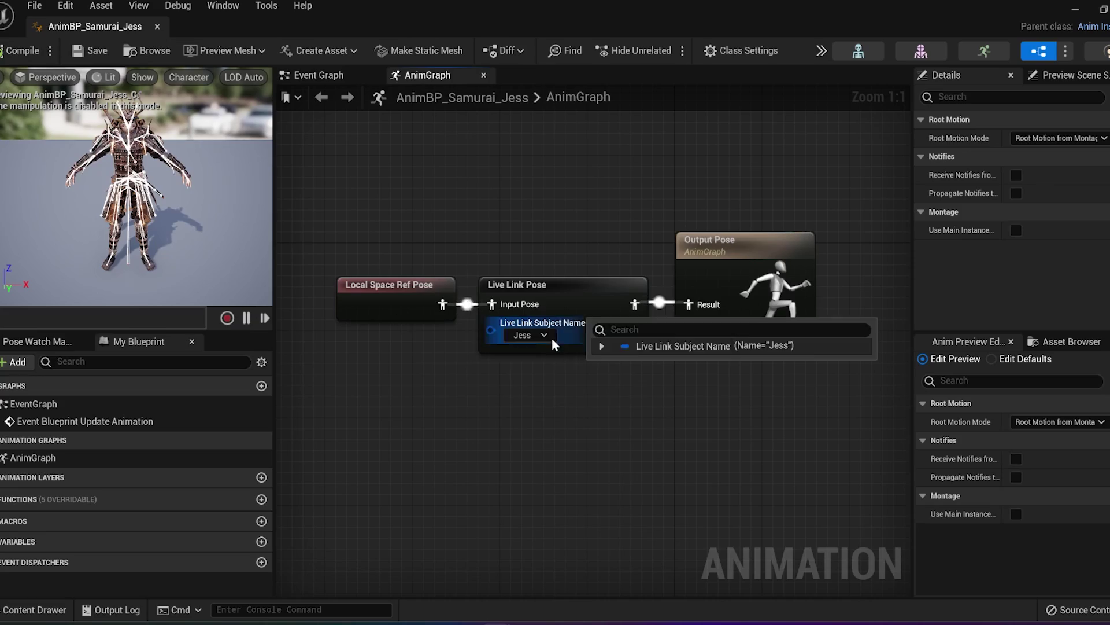
key("Escape")
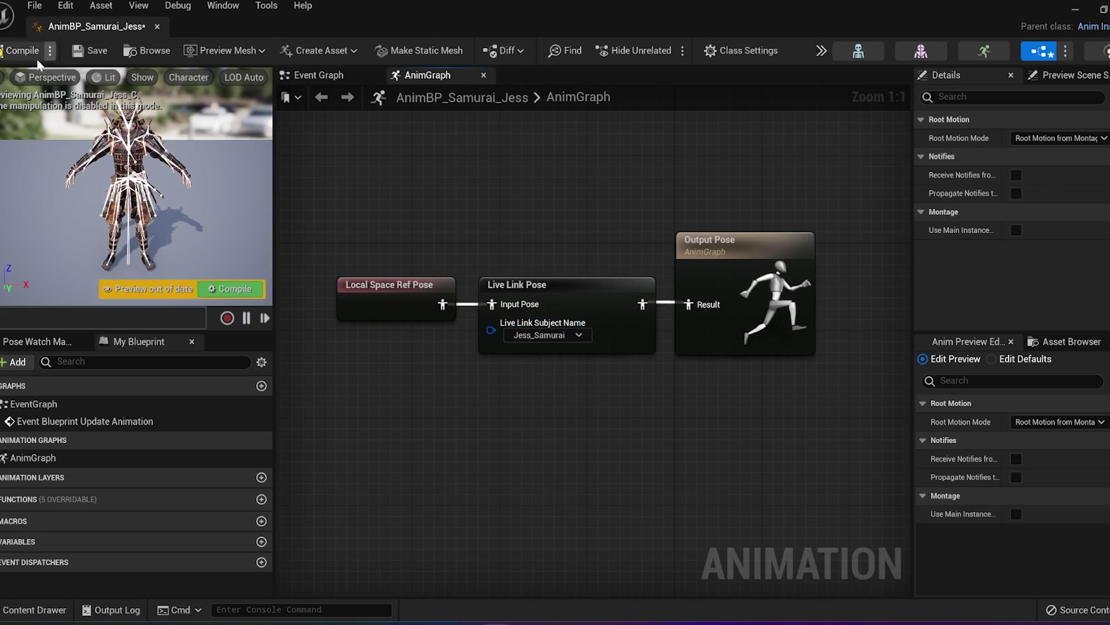
left_click(611, 339)
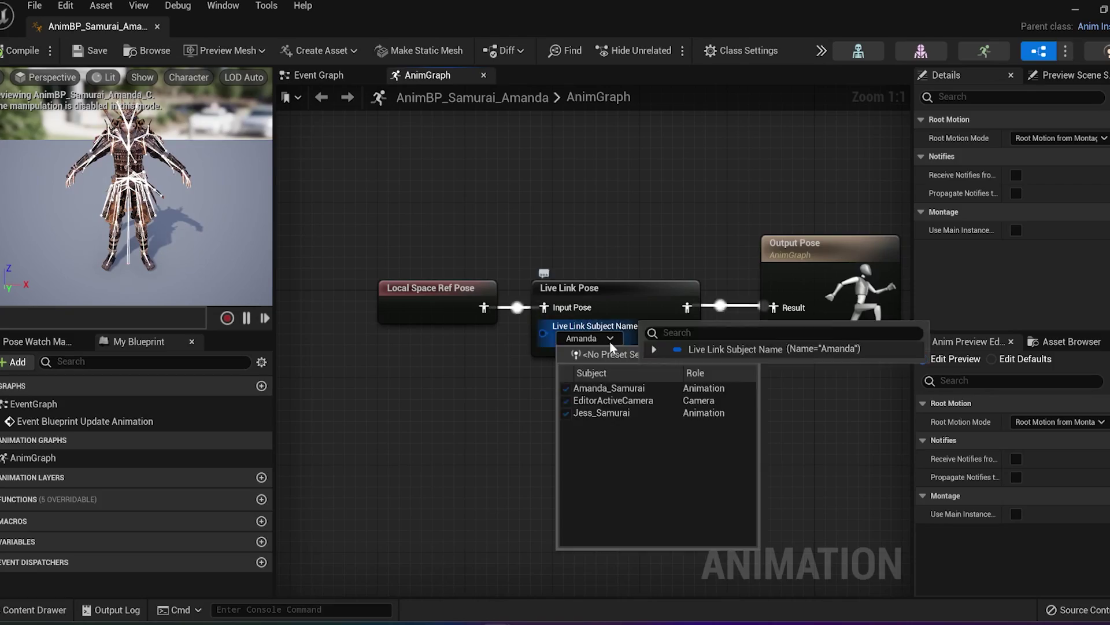
left_click(609, 388)
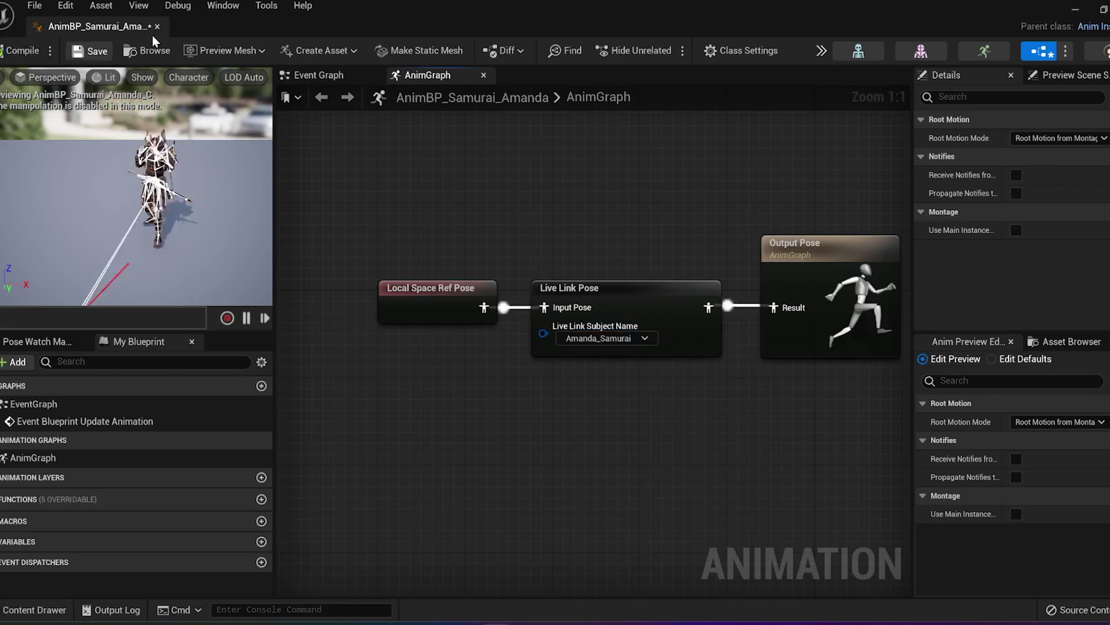